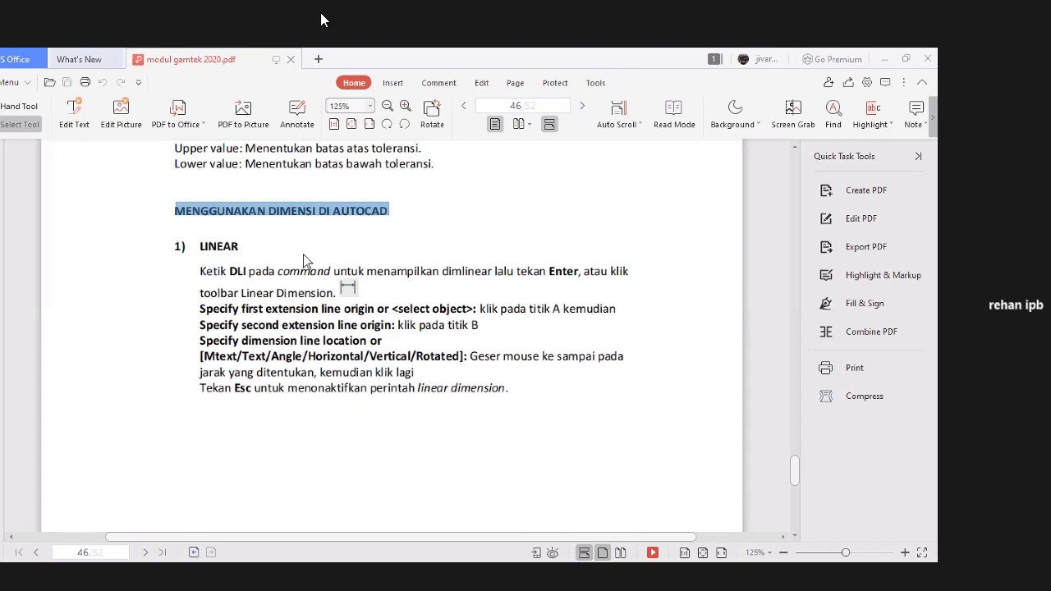
Examine the linear dimension instructions in the module's section on using dimensions in AutoCAD.
{"action": "scroll", "coordinate": [300, 230], "scroll_direction": "down", "scroll_amount": 2}
{"action": "scroll", "coordinate": [299, 228], "scroll_direction": "up", "scroll_amount": 3}
{"action": "scroll", "coordinate": [298, 225], "scroll_direction": "down", "scroll_amount": 1}
{"action": "left_click", "coordinate": [247, 246]}
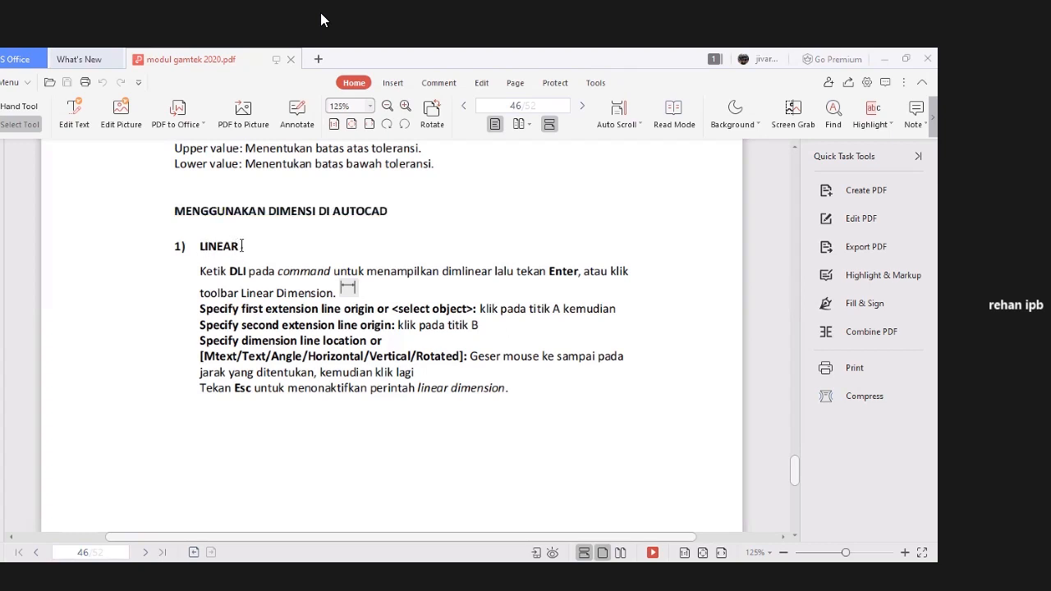
{"action": "scroll", "coordinate": [243, 254], "scroll_direction": "down", "scroll_amount": 2}
{"action": "scroll", "coordinate": [241, 255], "scroll_direction": "down", "scroll_amount": 8}
{"action": "scroll", "coordinate": [241, 253], "scroll_direction": "up", "scroll_amount": 11}
{"action": "scroll", "coordinate": [239, 251], "scroll_direction": "down", "scroll_amount": 3}
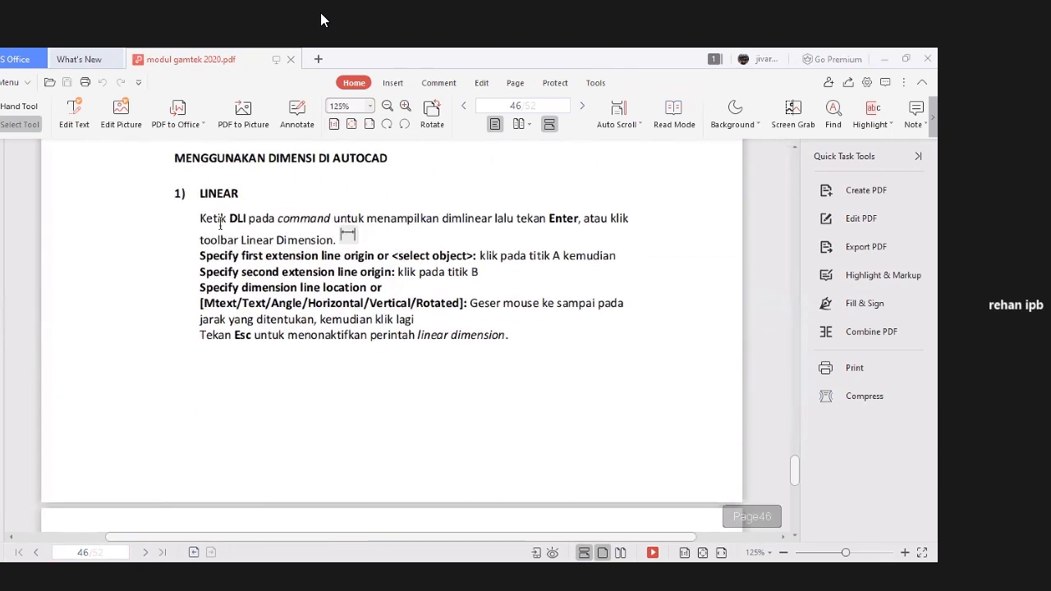
{"action": "left_click_drag", "start_coordinate": [249, 194], "coordinate": [174, 194]}
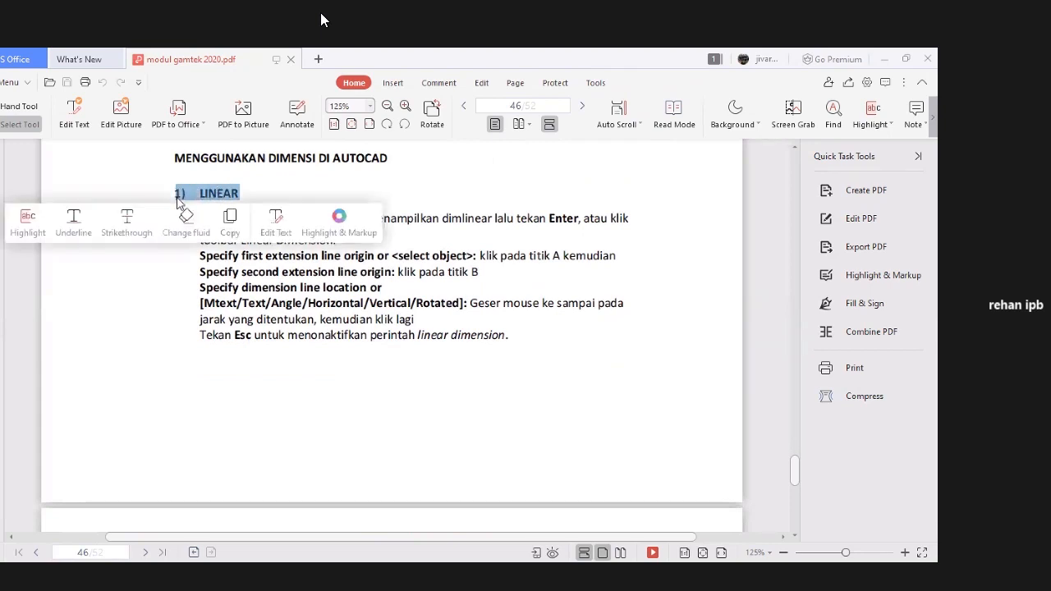
{"action": "left_click", "coordinate": [248, 188]}
{"action": "scroll", "coordinate": [265, 220], "scroll_direction": "down", "scroll_amount": 5}
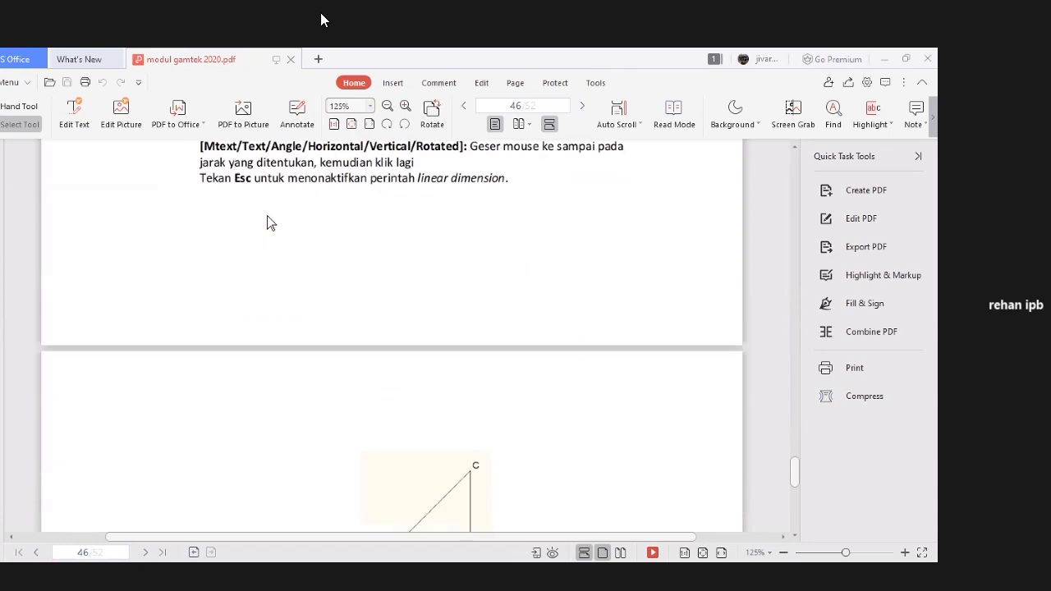
{"action": "scroll", "coordinate": [267, 216], "scroll_direction": "up", "scroll_amount": 3}
{"action": "scroll", "coordinate": [267, 217], "scroll_direction": "up", "scroll_amount": 2}
Look through the module's aligned, arc length, diameter and angular dimension sections and the dimension and tolerance exercises.
{"action": "scroll", "coordinate": [266, 218], "scroll_direction": "down", "scroll_amount": 6}
{"action": "scroll", "coordinate": [258, 239], "scroll_direction": "down", "scroll_amount": 5}
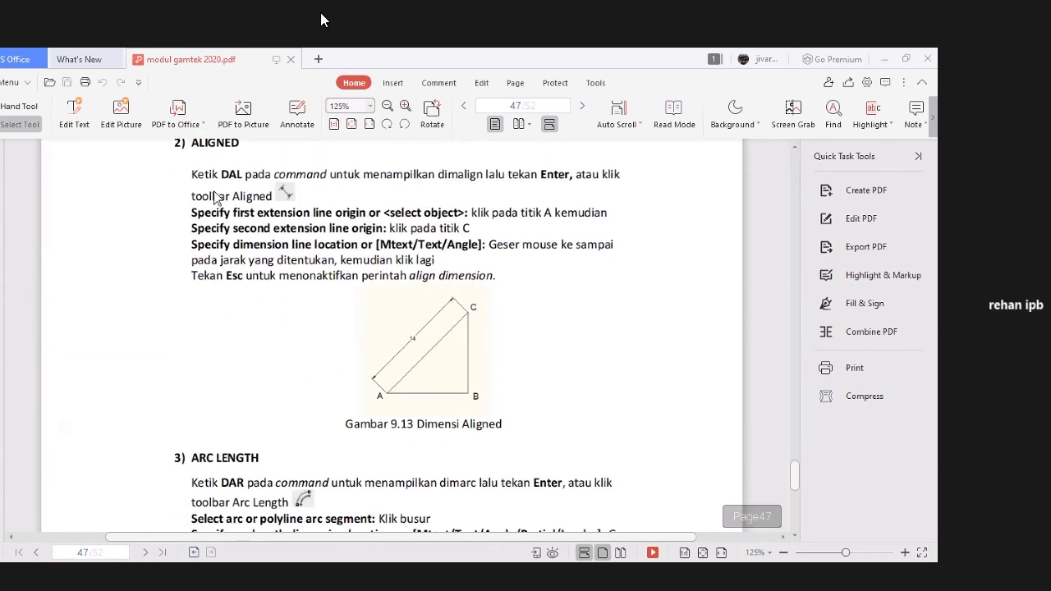
{"action": "scroll", "coordinate": [250, 261], "scroll_direction": "down", "scroll_amount": 9}
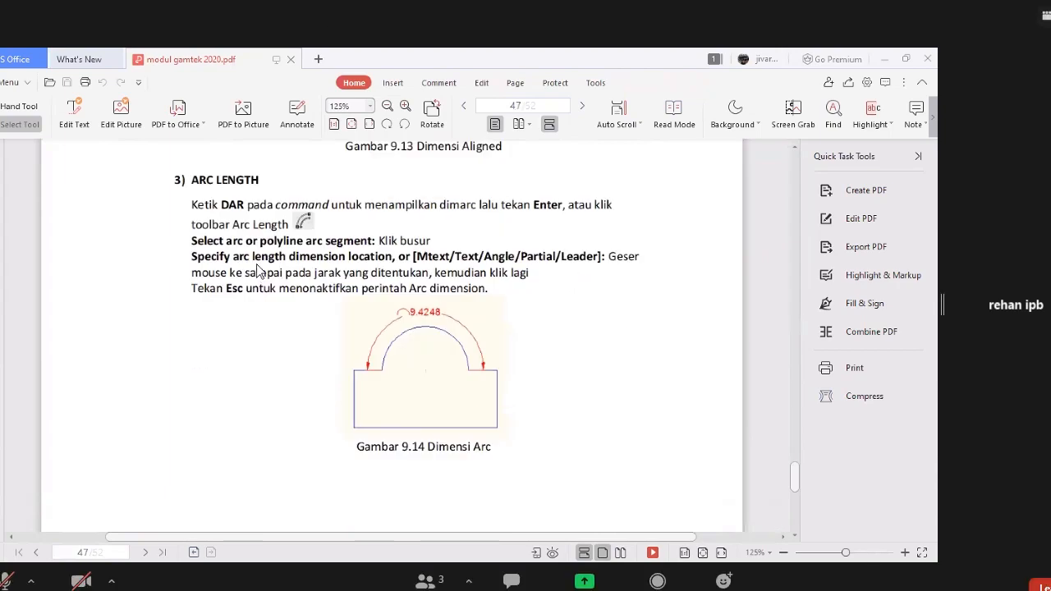
{"action": "scroll", "coordinate": [220, 246], "scroll_direction": "down", "scroll_amount": 10}
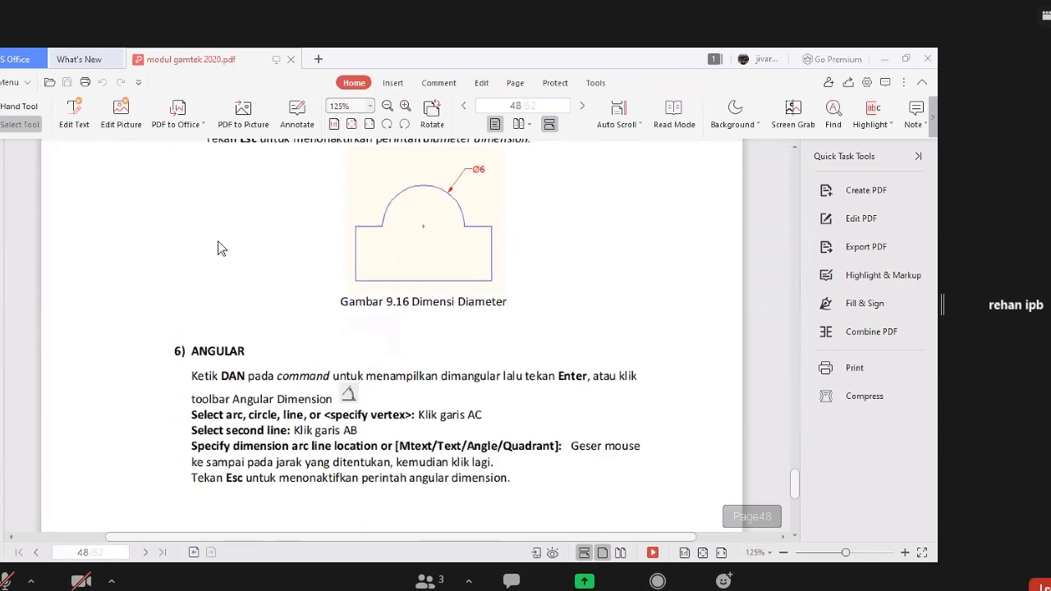
{"action": "scroll", "coordinate": [217, 241], "scroll_direction": "up", "scroll_amount": 5}
{"action": "scroll", "coordinate": [218, 193], "scroll_direction": "down", "scroll_amount": 7}
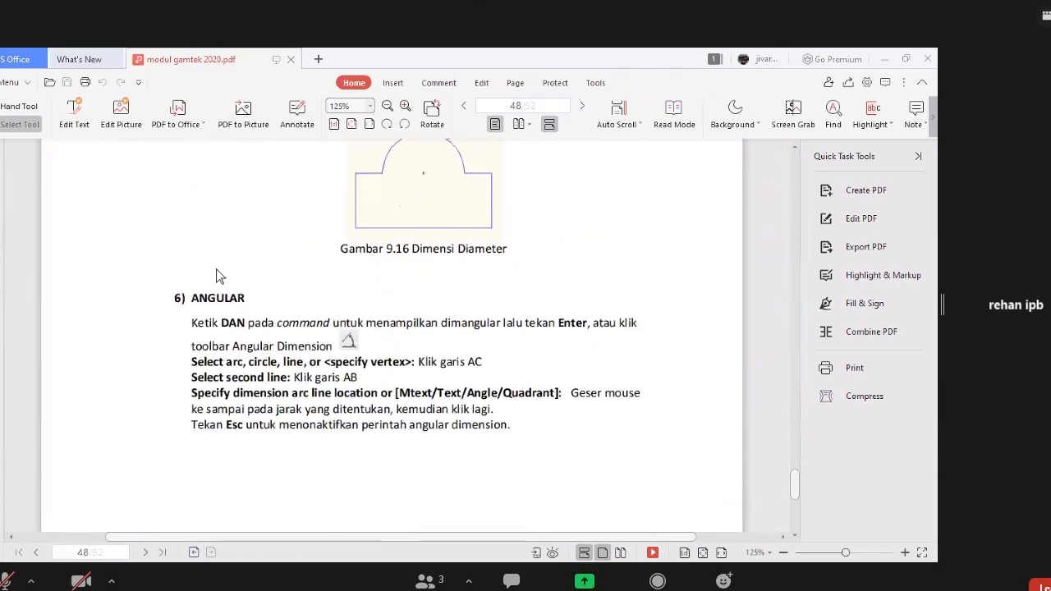
{"action": "scroll", "coordinate": [206, 257], "scroll_direction": "down", "scroll_amount": 12}
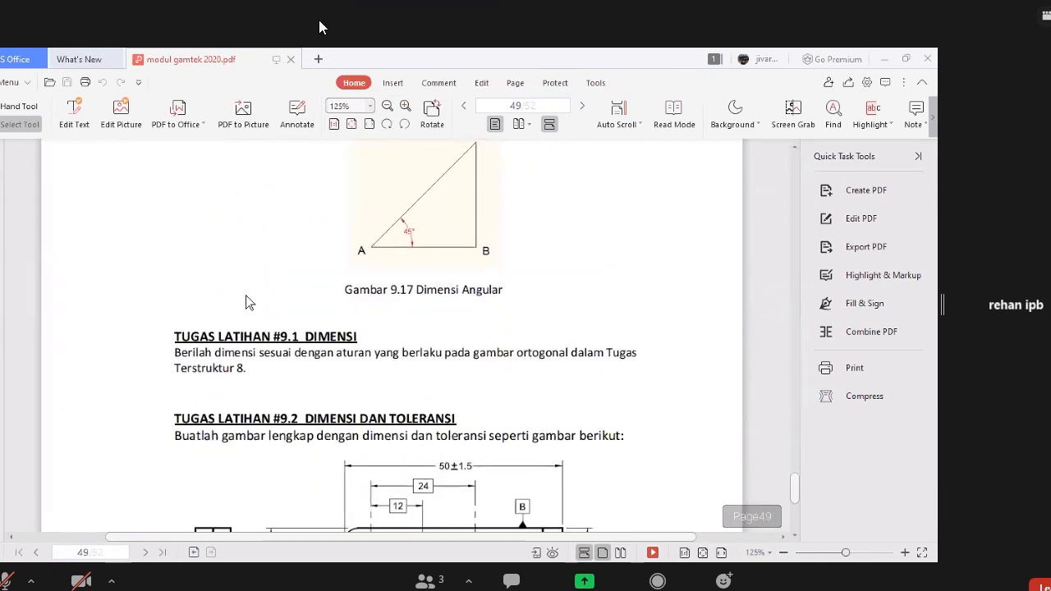
{"action": "scroll", "coordinate": [351, 320], "scroll_direction": "down", "scroll_amount": 1}
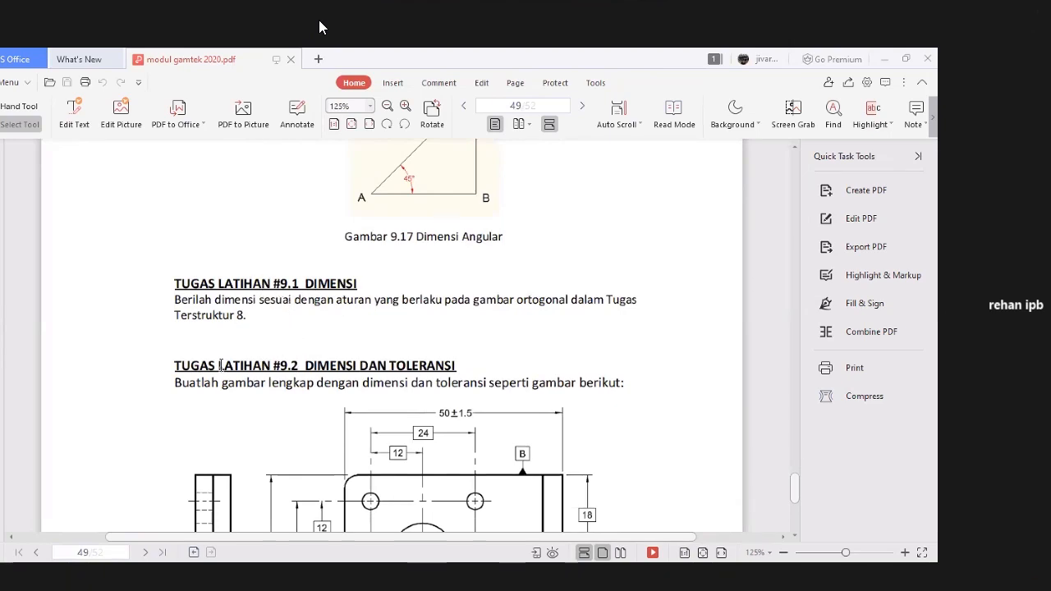
{"action": "scroll", "coordinate": [223, 332], "scroll_direction": "down", "scroll_amount": 2}
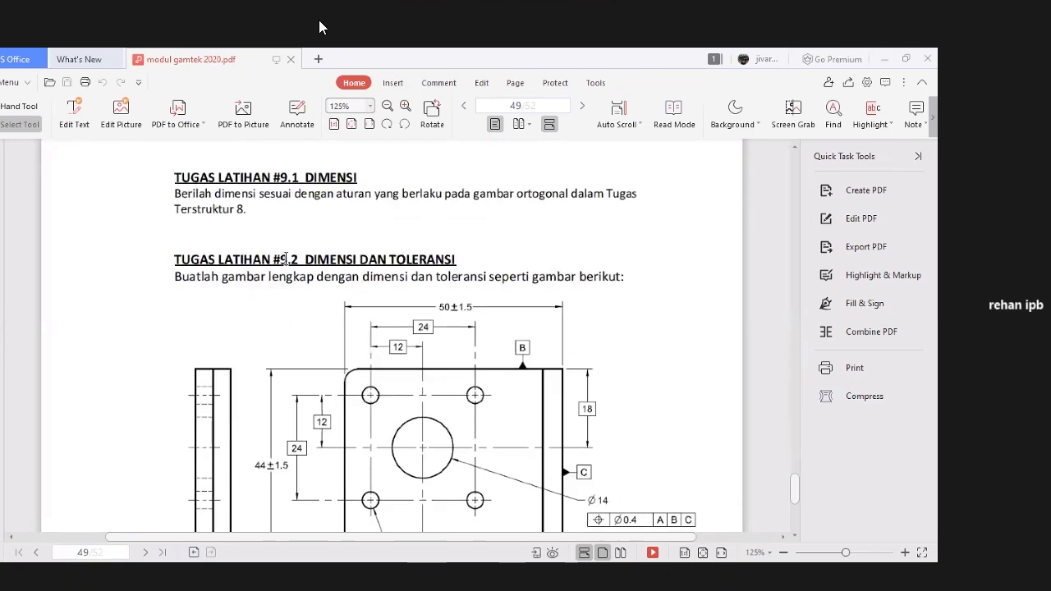
{"action": "scroll", "coordinate": [394, 245], "scroll_direction": "up", "scroll_amount": 10}
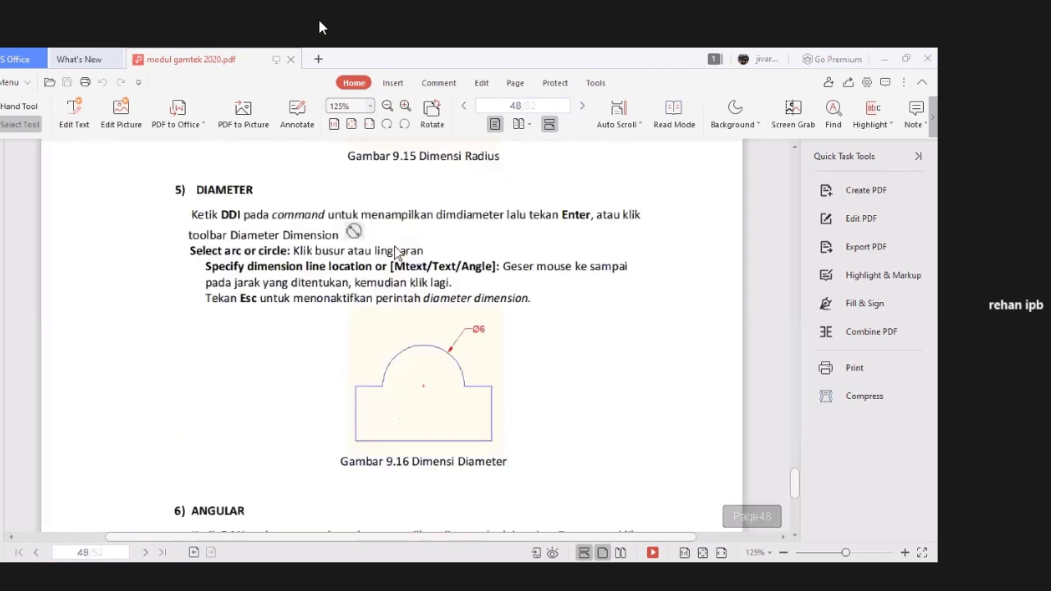
{"action": "scroll", "coordinate": [394, 245], "scroll_direction": "up", "scroll_amount": 1}
Switch to Drawing1.dwg in AutoCAD and open the Dimension Style Manager.
{"action": "left_click", "coordinate": [745, 575]}
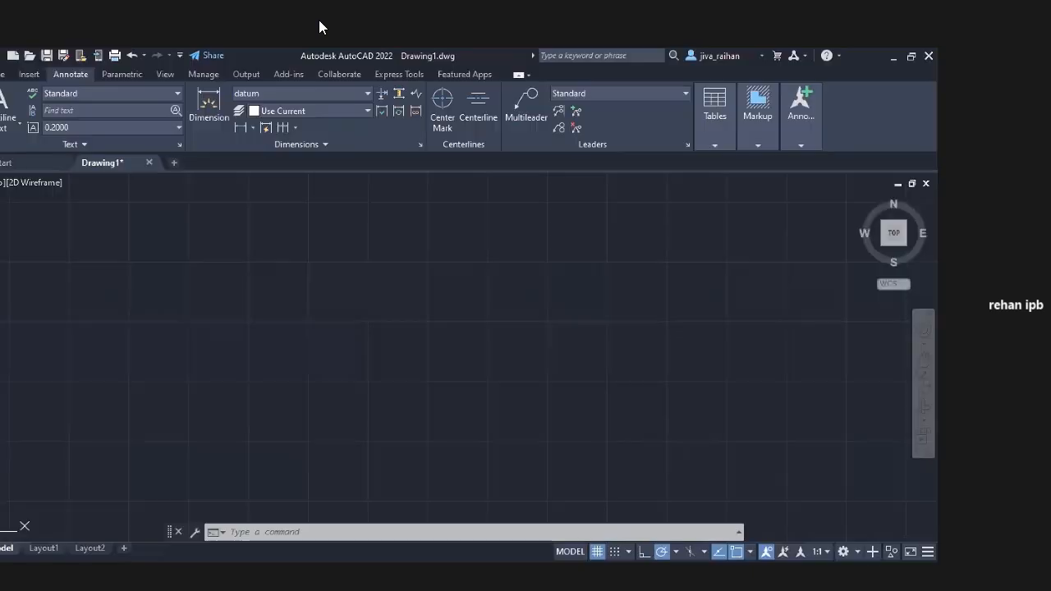
{"action": "key", "text": "XF86AudioRaiseVolume"}
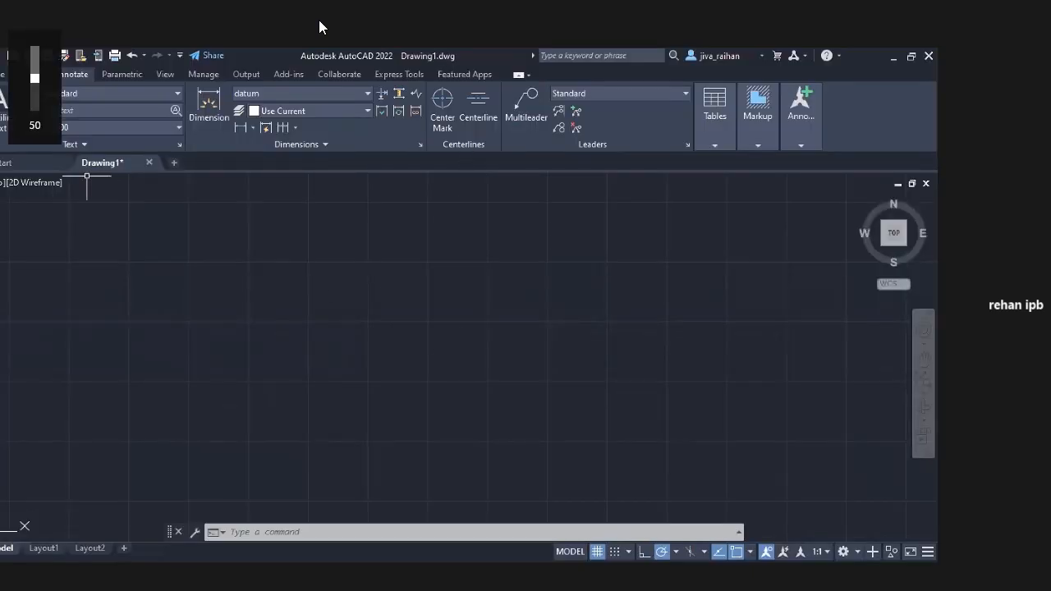
{"action": "left_click", "coordinate": [2, 75]}
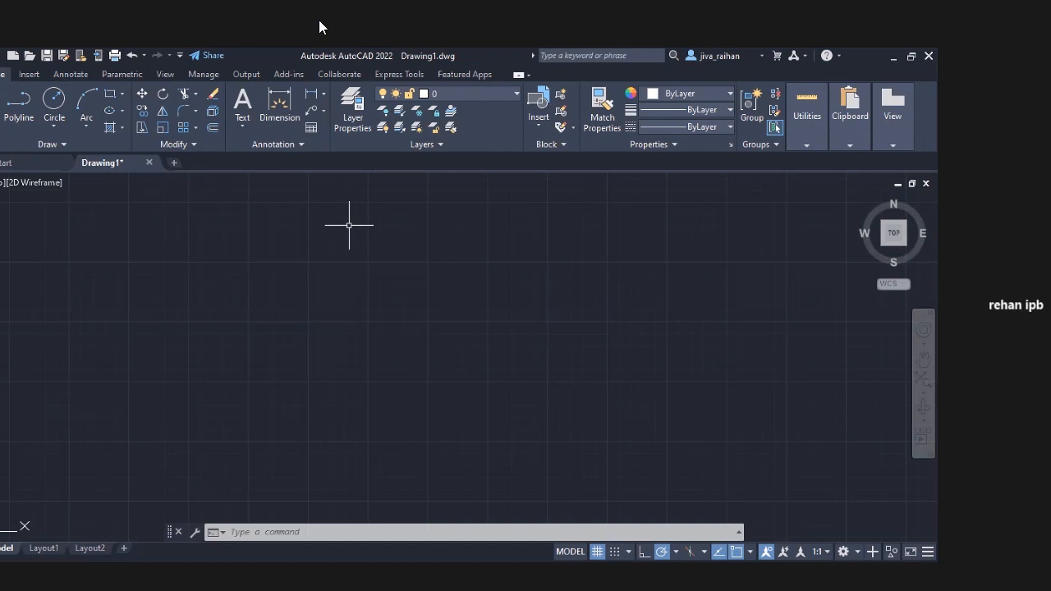
{"action": "key", "text": "XF86AudioRaiseVolume"}
{"action": "key", "text": "XF86AudioRaiseVolume"}
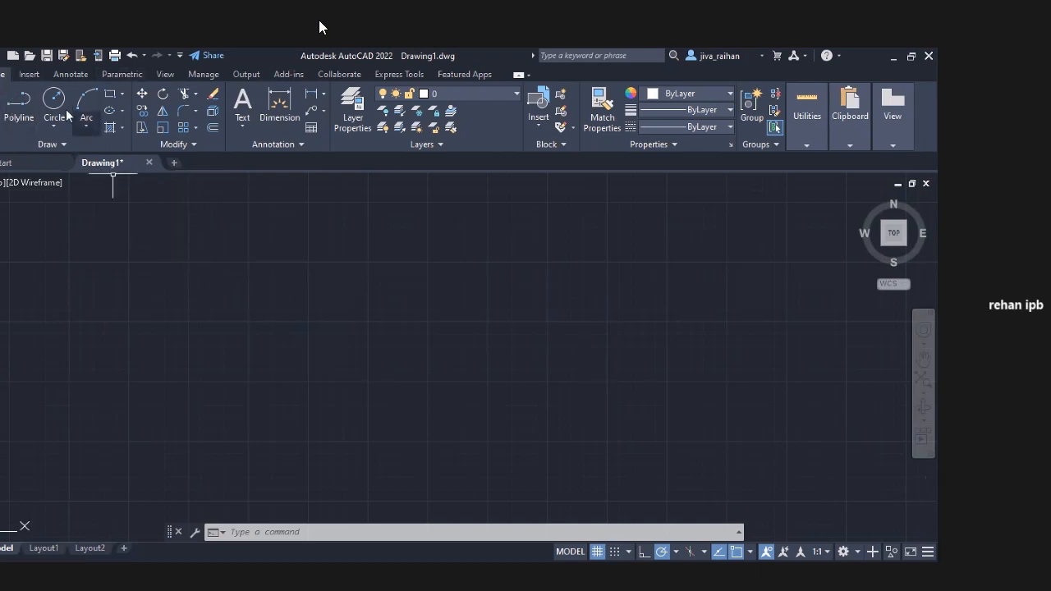
{"action": "left_click", "coordinate": [36, 75]}
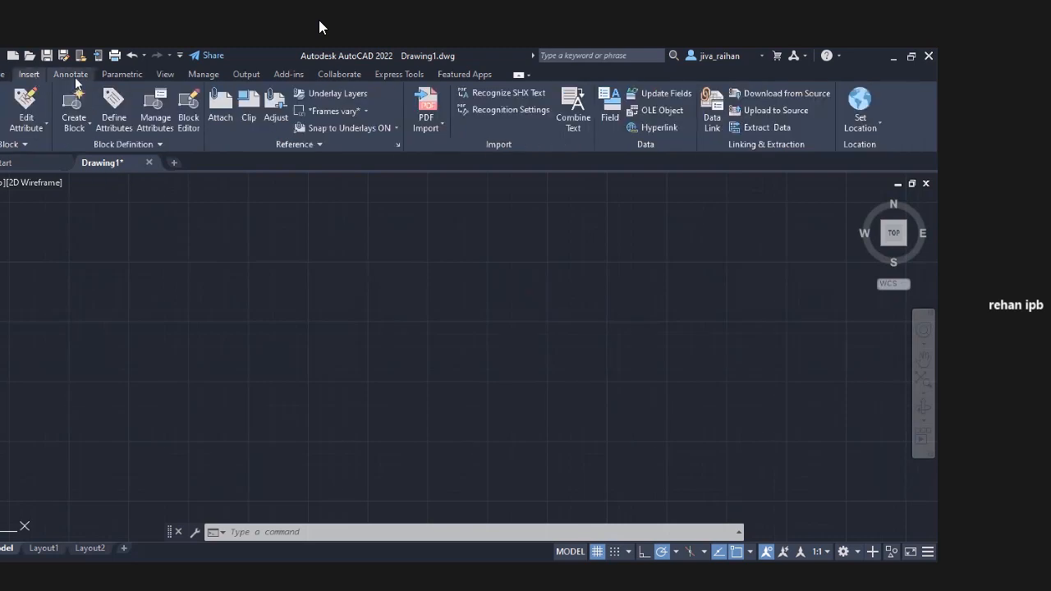
{"action": "left_click", "coordinate": [74, 75]}
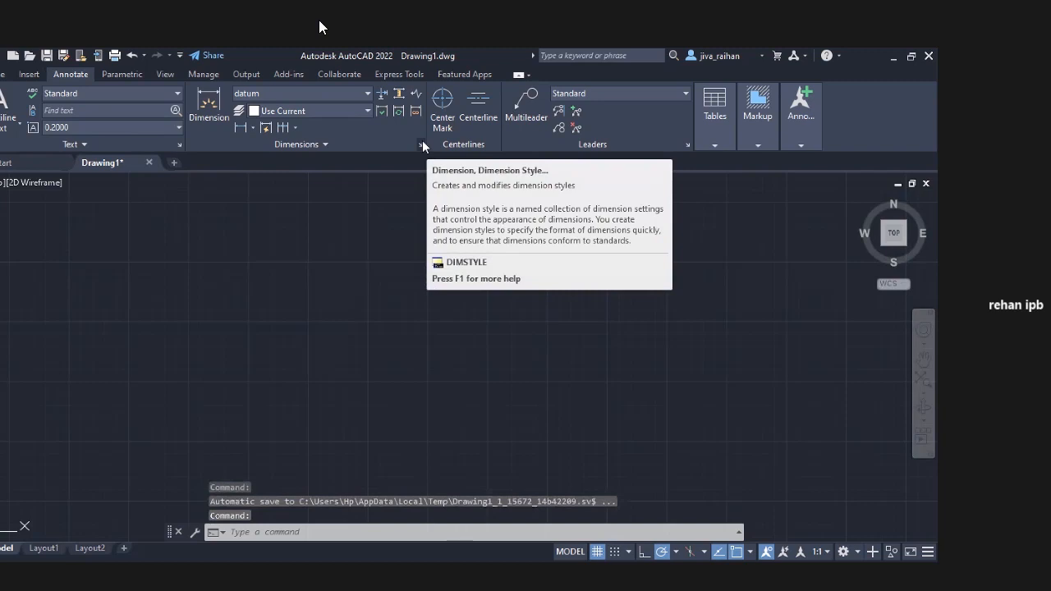
{"action": "left_click", "coordinate": [422, 143]}
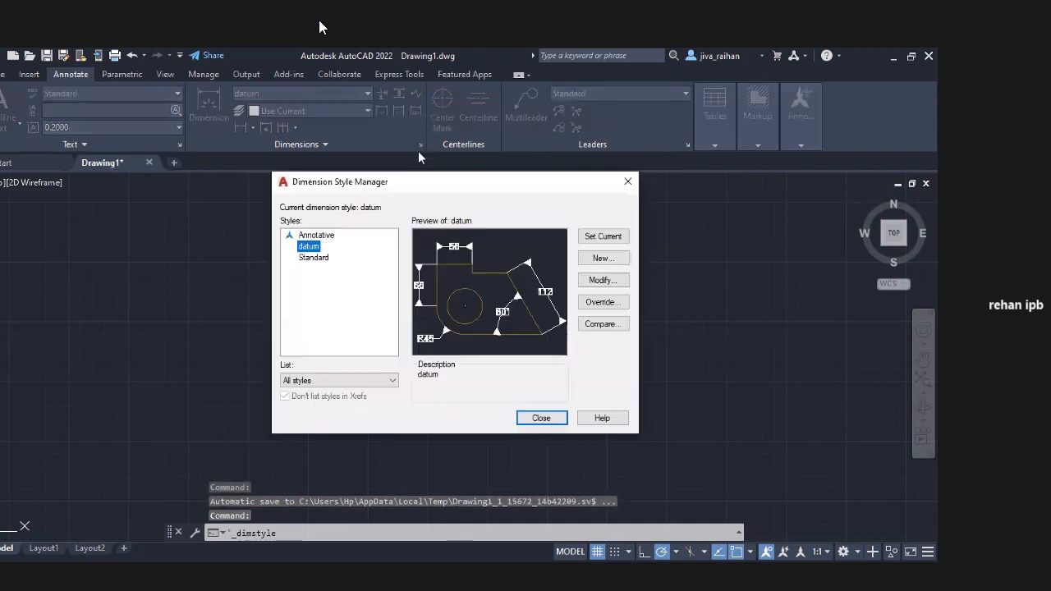
Compare the previews of the Annotative and Standard dimension styles.
{"action": "left_click", "coordinate": [320, 235]}
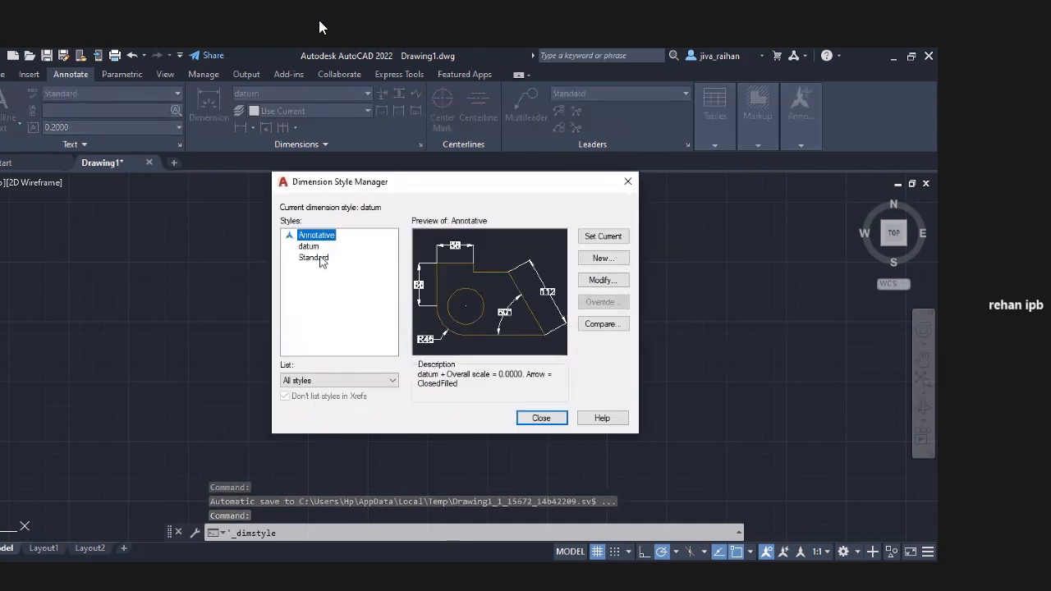
{"action": "left_click", "coordinate": [320, 260]}
{"action": "left_click", "coordinate": [322, 237]}
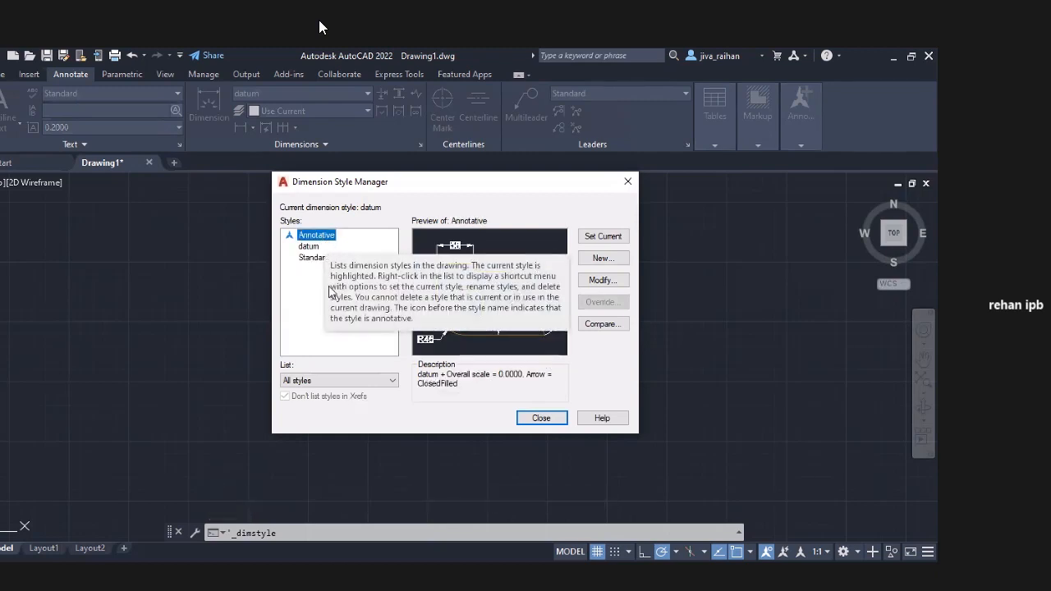
{"action": "left_click", "coordinate": [318, 259]}
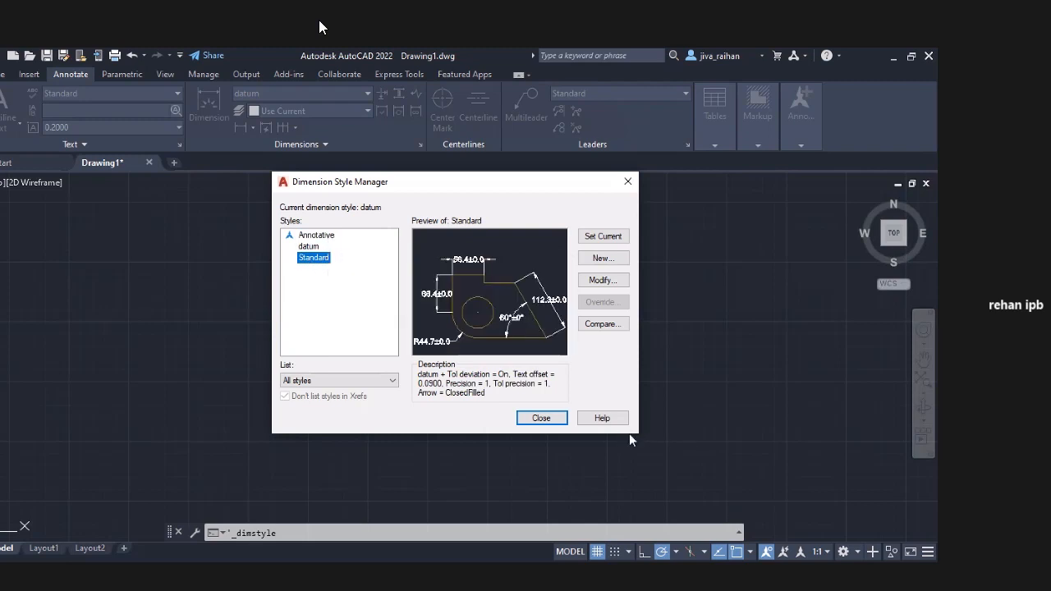
Enlarge the Dimension Style Manager window in height and width for a bigger style preview.
{"action": "left_click_drag", "start_coordinate": [621, 434], "coordinate": [622, 499]}
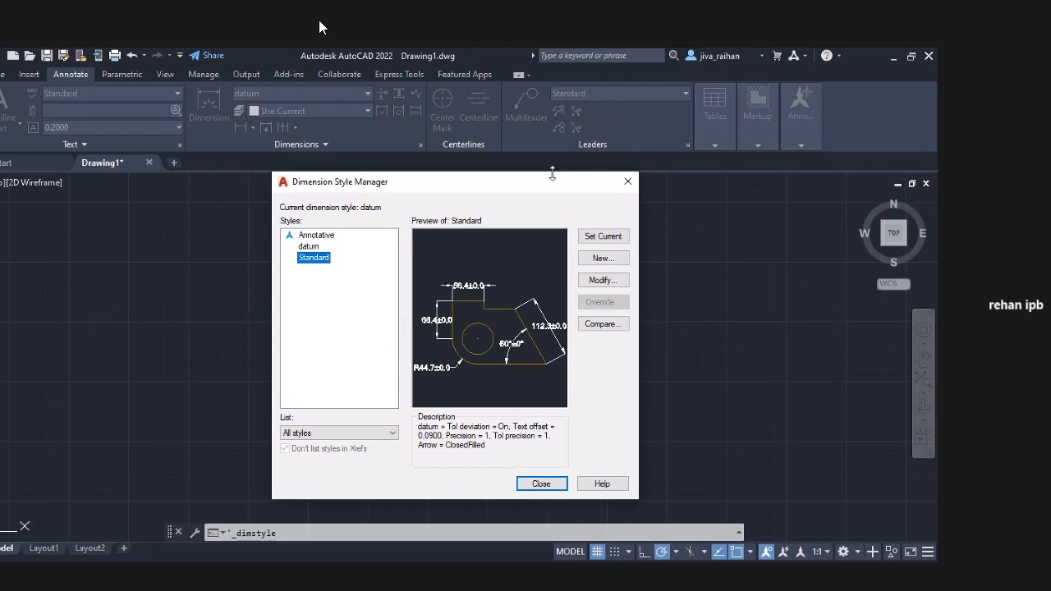
{"action": "left_click_drag", "start_coordinate": [551, 173], "coordinate": [552, 105]}
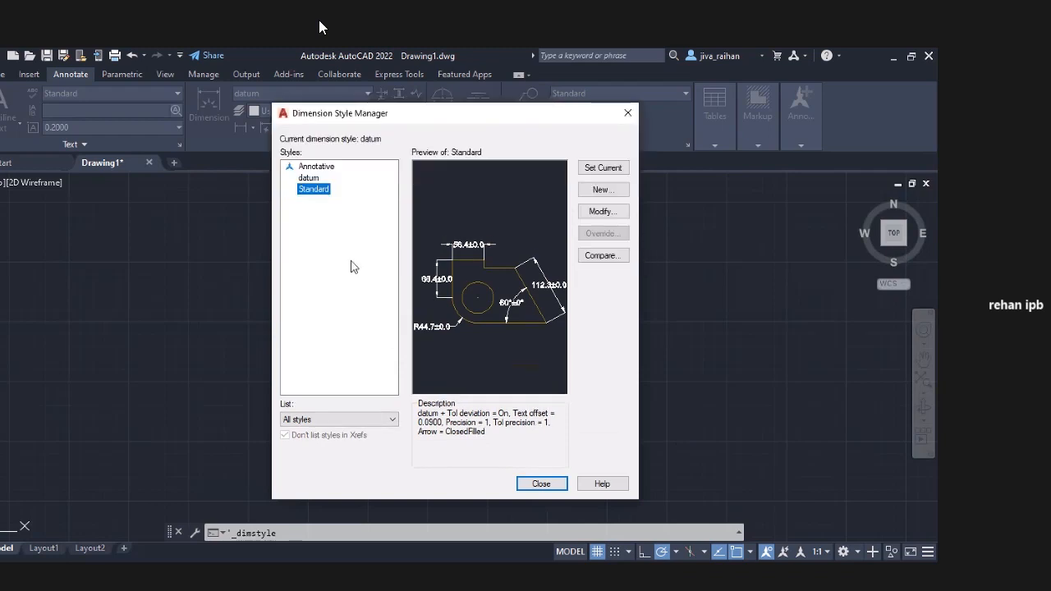
{"action": "left_click_drag", "start_coordinate": [272, 250], "coordinate": [155, 246]}
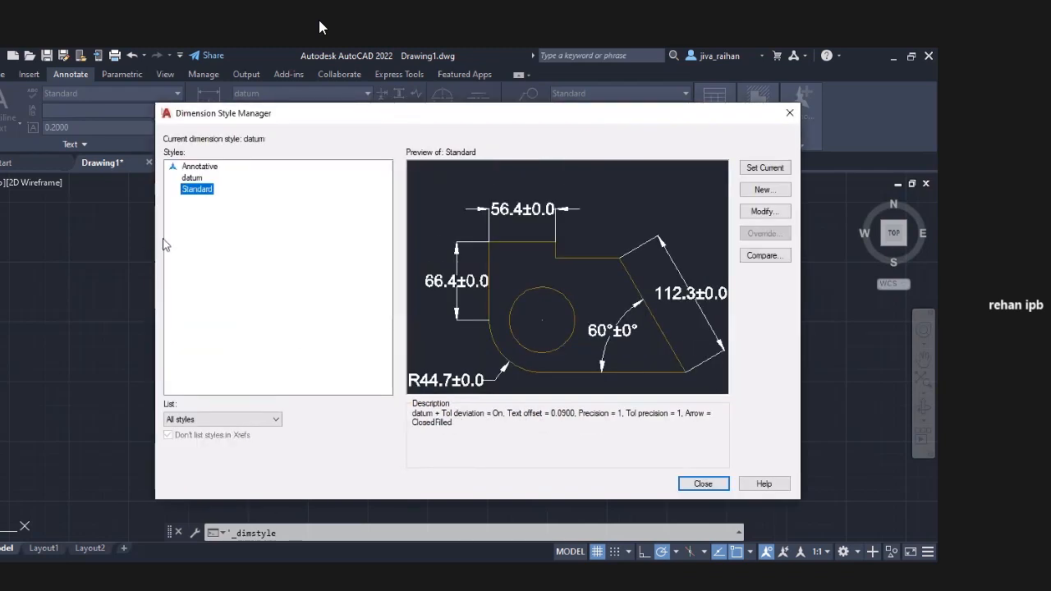
Set Annotative as the current dimension style and close the Dimension Style Manager.
{"action": "left_click", "coordinate": [202, 170]}
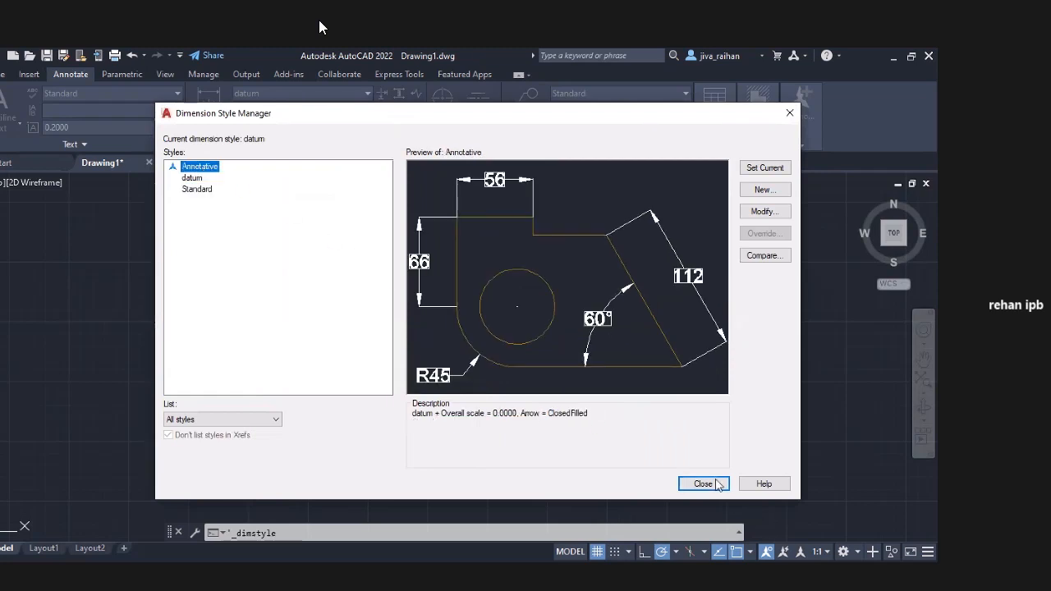
{"action": "left_click", "coordinate": [765, 170]}
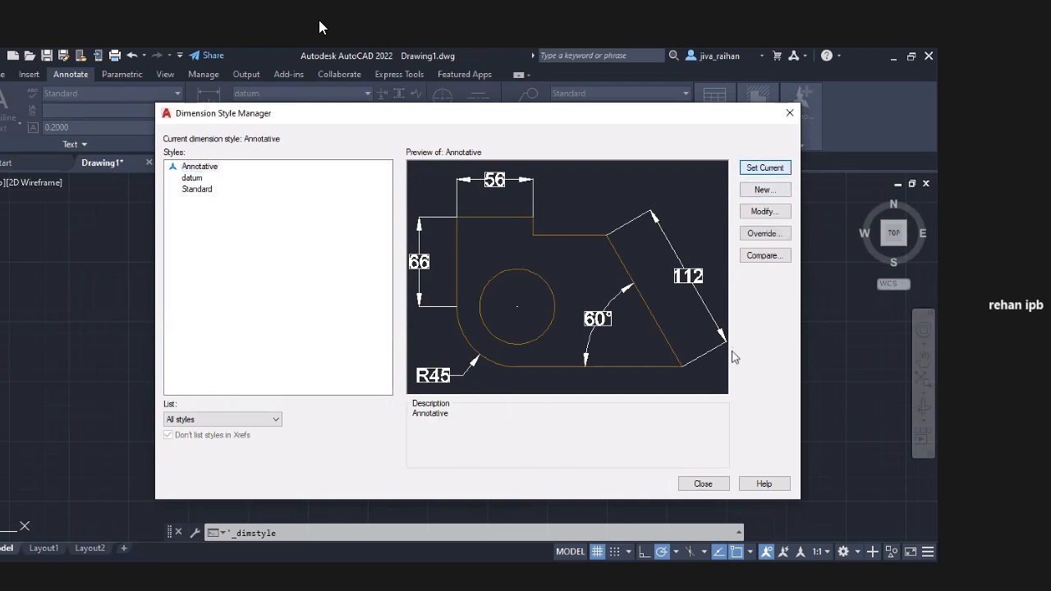
{"action": "left_click", "coordinate": [707, 486]}
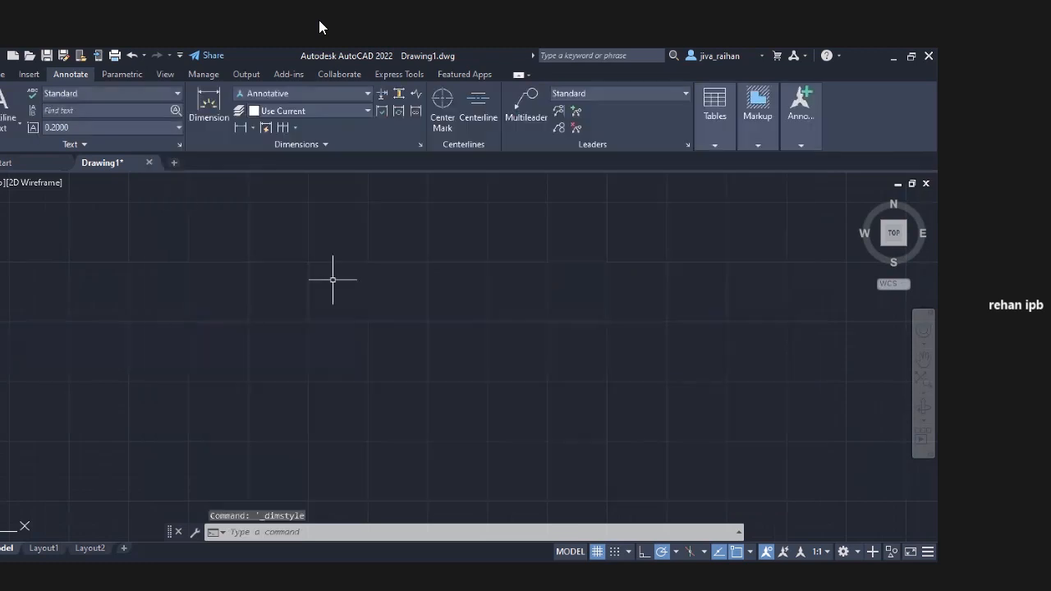
Draw a right triangle with the Line tool, with a horizontal base, a slightly longer vertical side at its right end and a closing hypotenuse.
{"action": "left_click", "coordinate": [2, 74]}
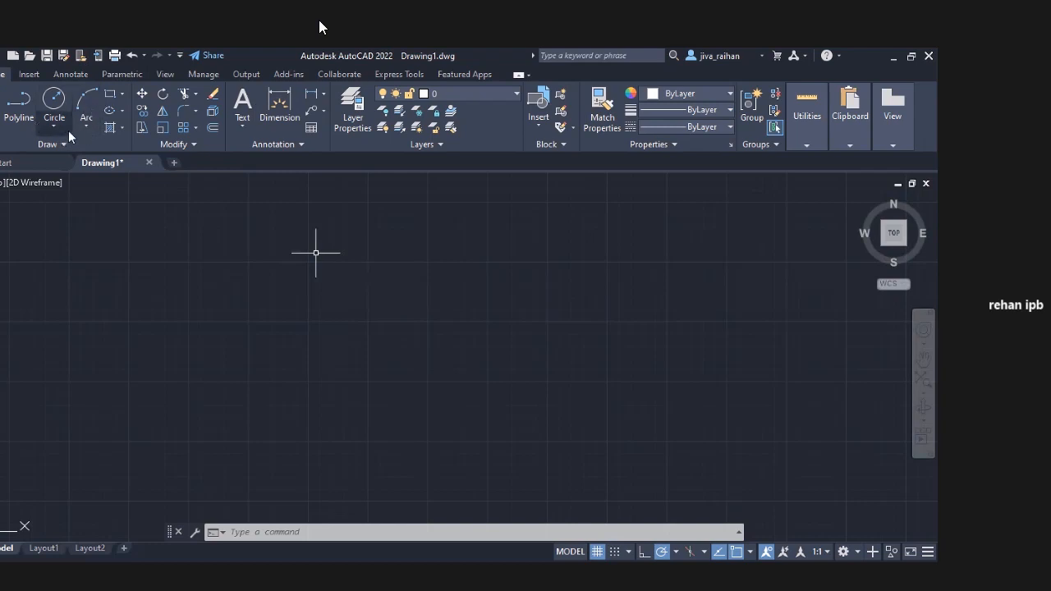
{"action": "left_click", "coordinate": [1, 111]}
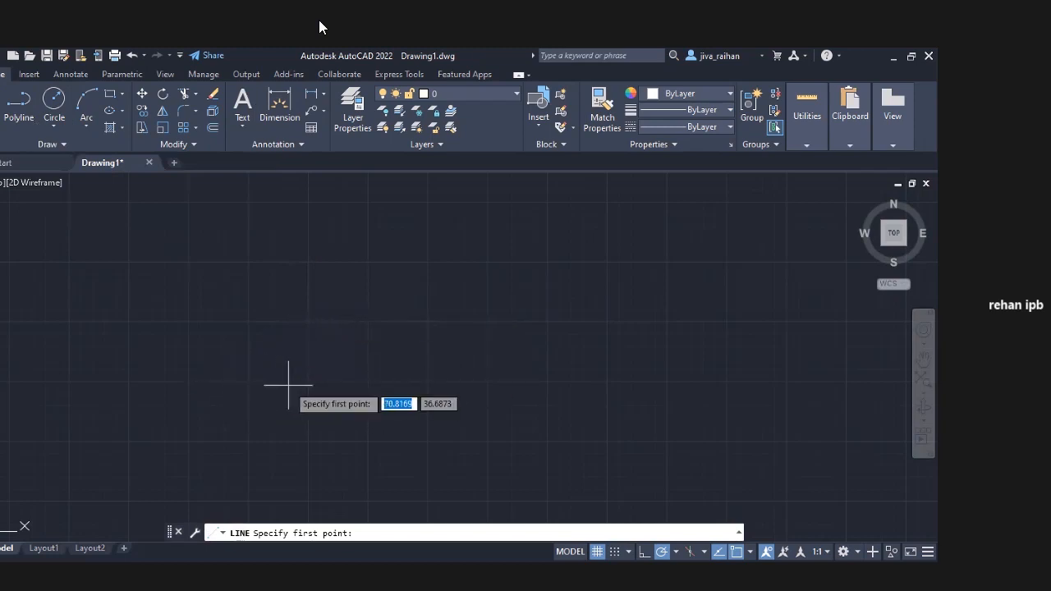
{"action": "left_click", "coordinate": [230, 377]}
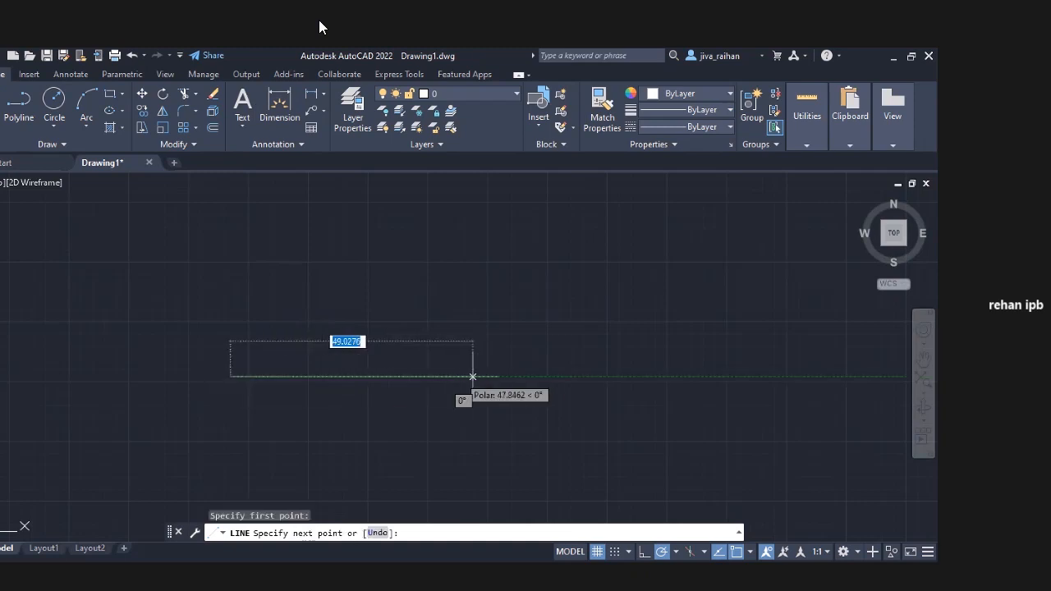
{"action": "left_click", "coordinate": [512, 377]}
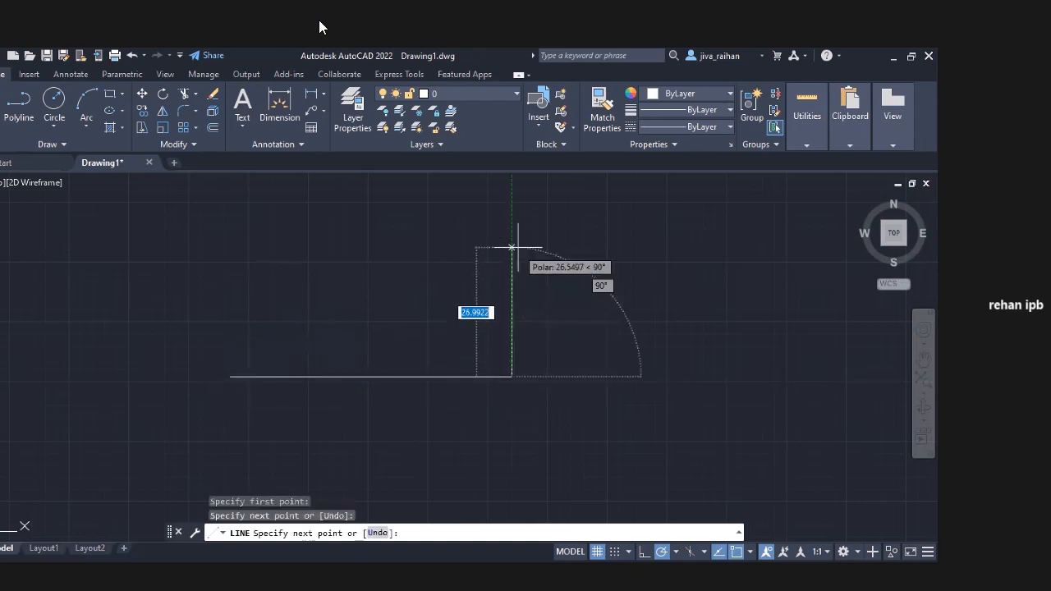
{"action": "scroll", "coordinate": [513, 225], "scroll_direction": "down", "scroll_amount": 4}
{"action": "middle_click_drag", "start_coordinate": [514, 222], "coordinate": [441, 328]}
{"action": "scroll", "coordinate": [440, 295], "scroll_direction": "up", "scroll_amount": 2}
{"action": "scroll", "coordinate": [440, 295], "scroll_direction": "down", "scroll_amount": 1}
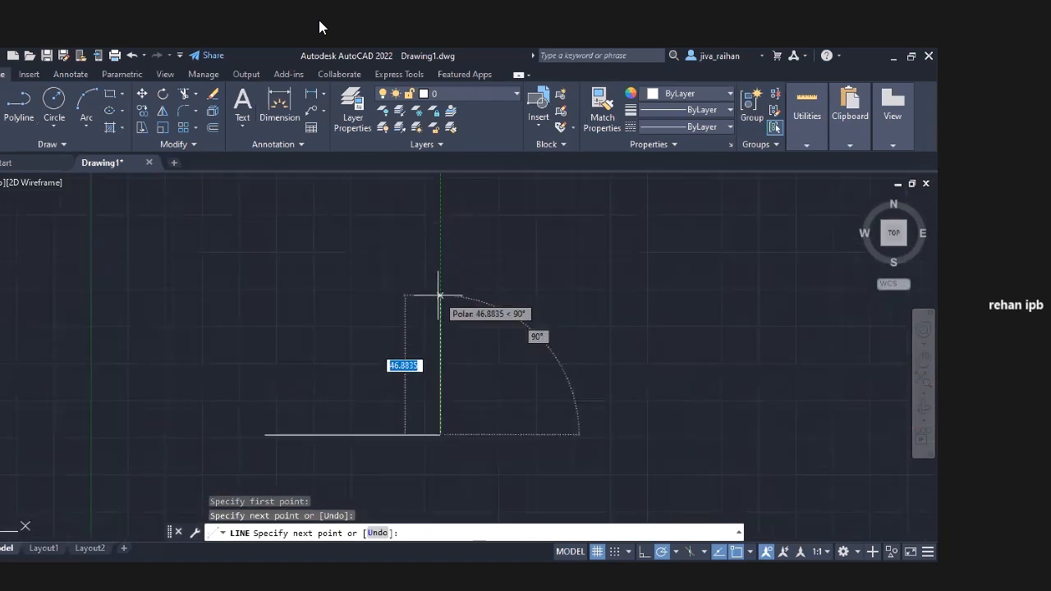
{"action": "left_click", "coordinate": [440, 253]}
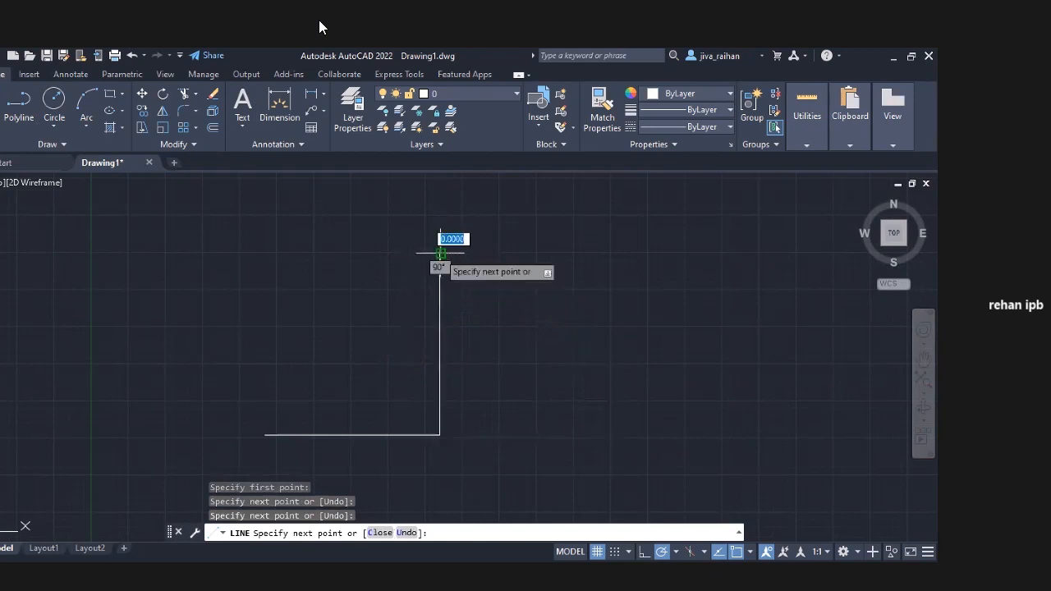
{"action": "left_click", "coordinate": [265, 433]}
{"action": "key", "text": "Escape"}
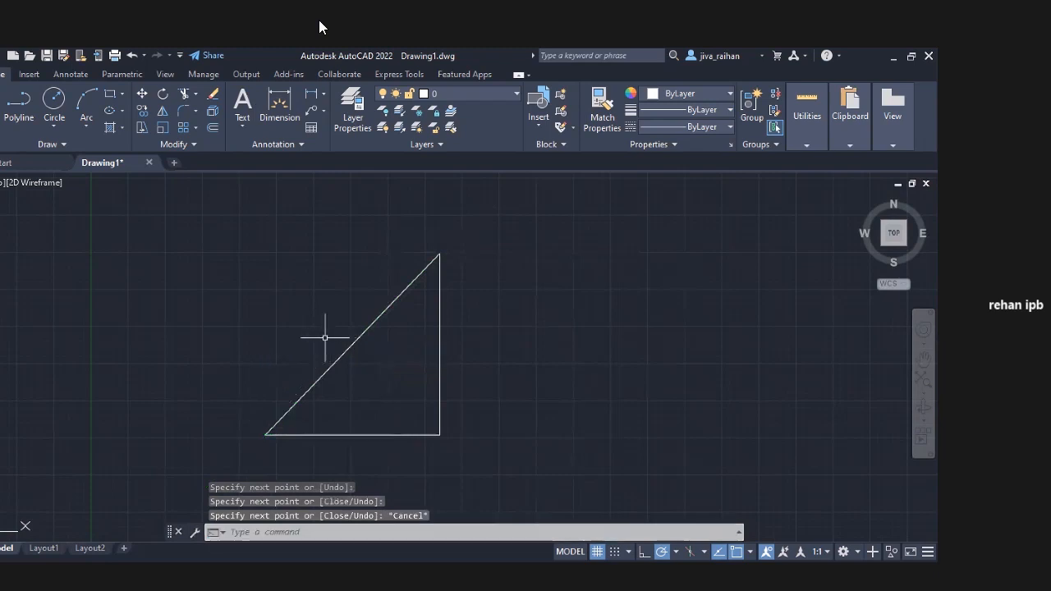
Add a linear dimension to the triangle's horizontal base at annotation scale 1:1, placing the dimension line just below the base.
{"action": "middle_click", "coordinate": [267, 344]}
{"action": "middle_click", "coordinate": [267, 343]}
{"action": "scroll", "coordinate": [352, 347], "scroll_direction": "down", "scroll_amount": 3}
{"action": "scroll", "coordinate": [352, 347], "scroll_direction": "up", "scroll_amount": 3}
{"action": "scroll", "coordinate": [352, 348], "scroll_direction": "down", "scroll_amount": 2}
{"action": "middle_click_drag", "start_coordinate": [352, 347], "coordinate": [364, 308]}
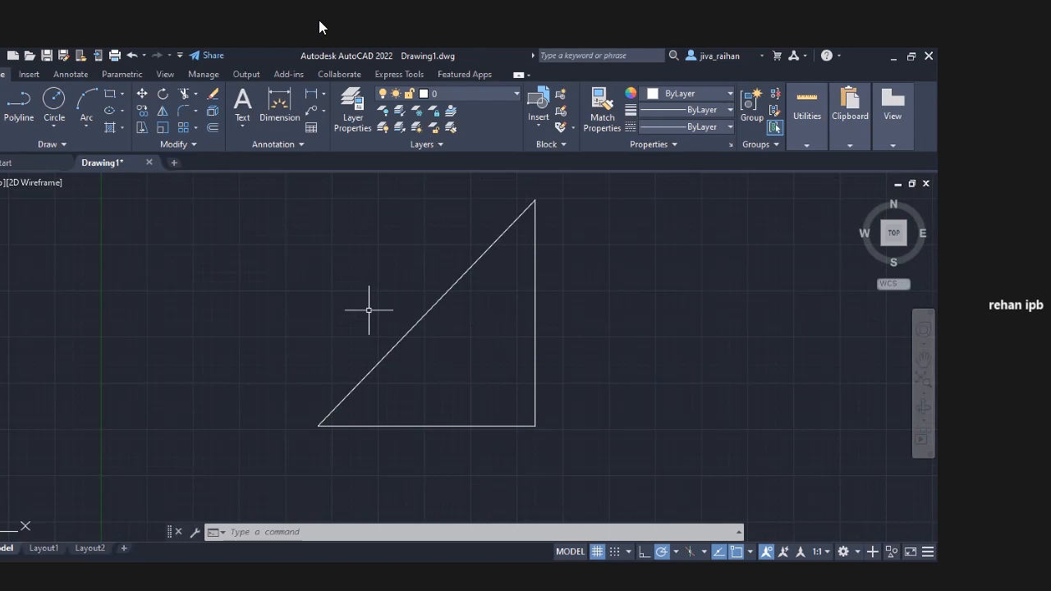
{"action": "type", "text": "diml"}
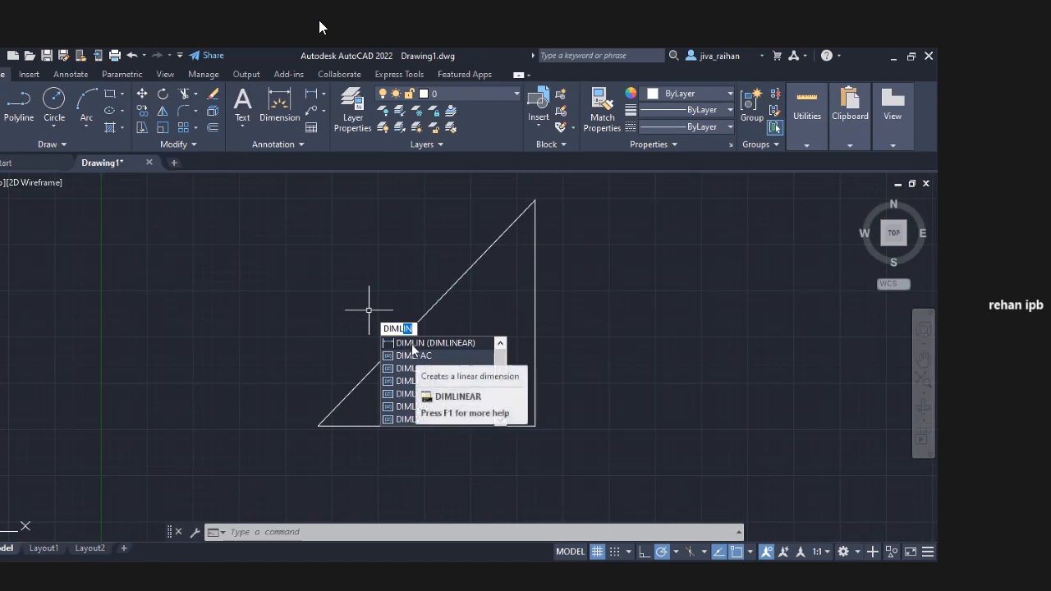
{"action": "left_click", "coordinate": [411, 344]}
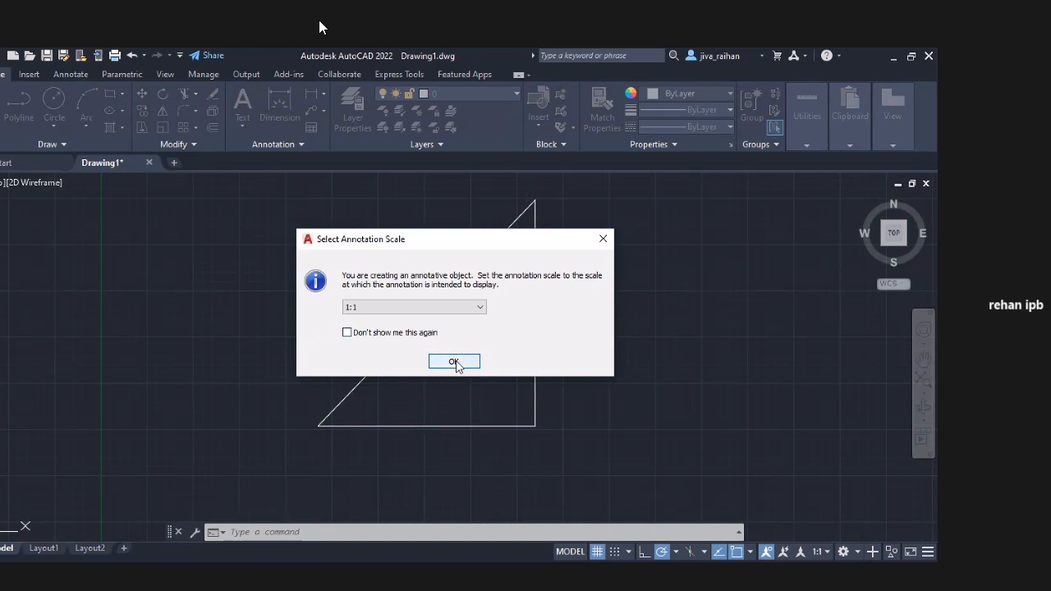
{"action": "left_click", "coordinate": [454, 362]}
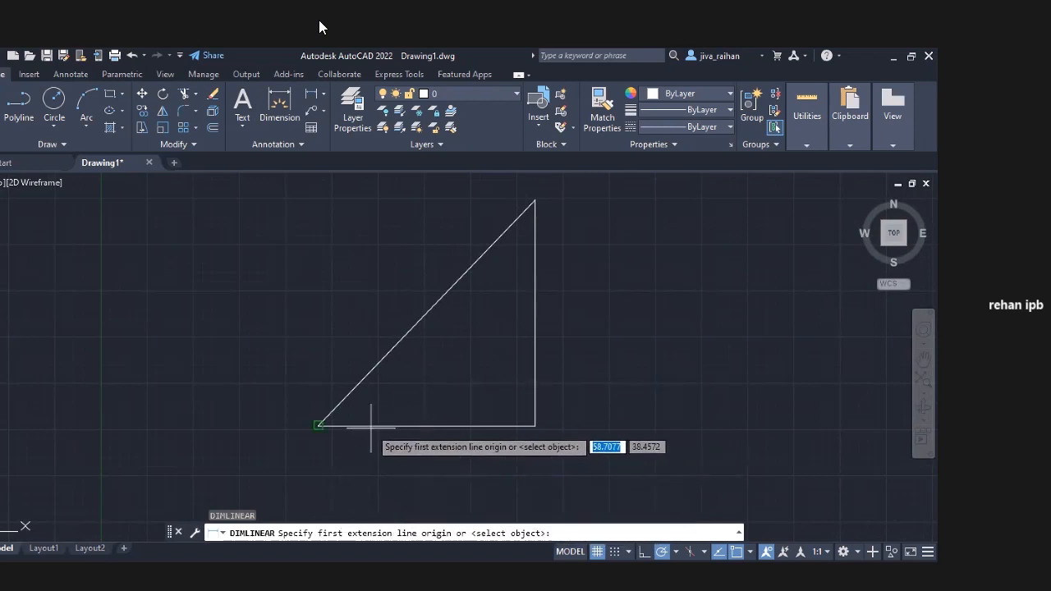
{"action": "left_click", "coordinate": [318, 425]}
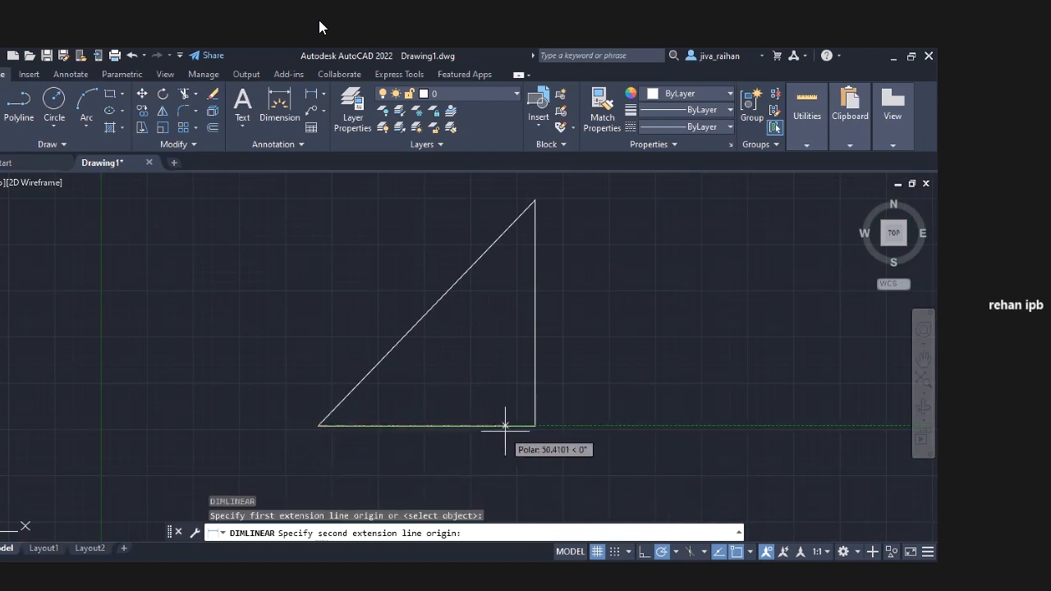
{"action": "left_click", "coordinate": [535, 425]}
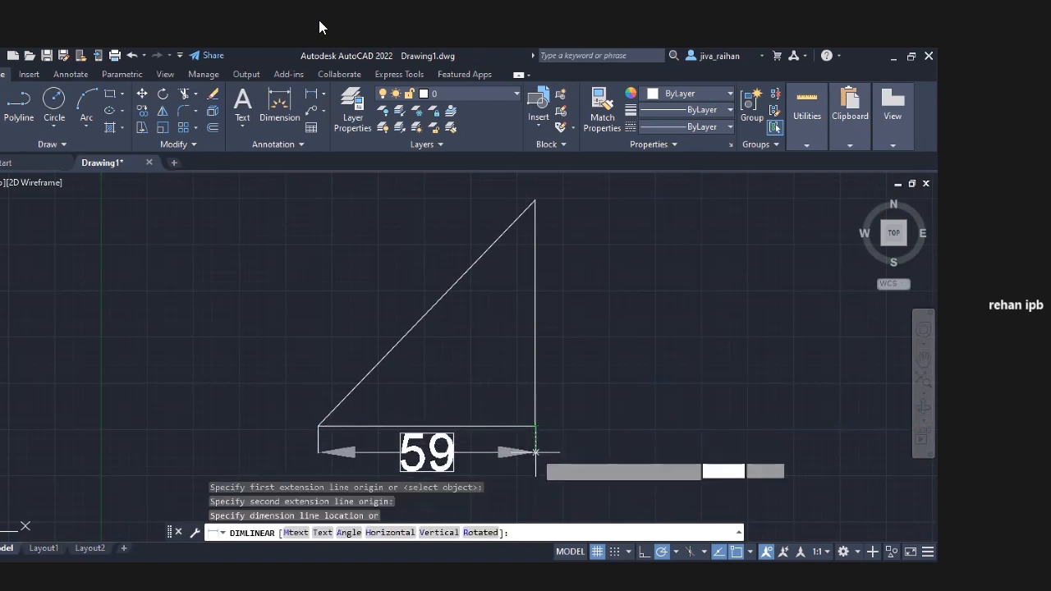
{"action": "scroll", "coordinate": [535, 452], "scroll_direction": "down", "scroll_amount": 2}
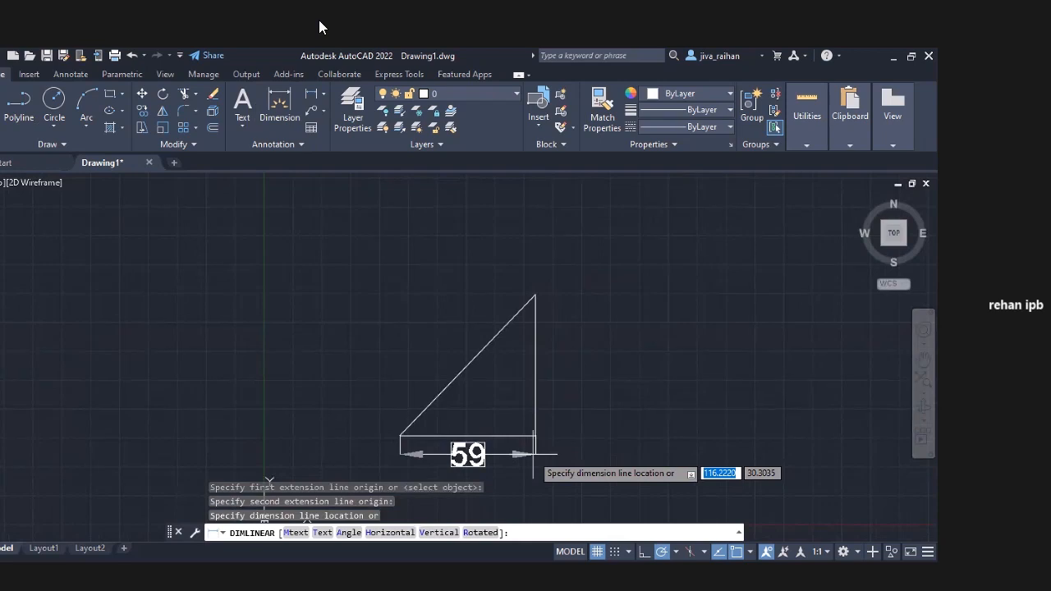
{"action": "left_click", "coordinate": [534, 460]}
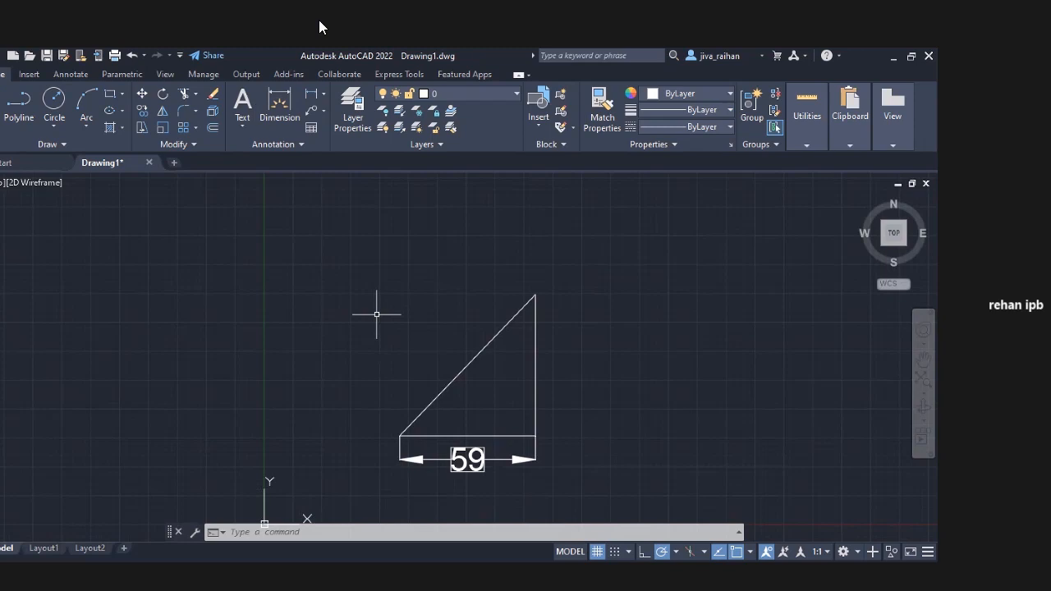
Add an aligned dimension to the triangle's hypotenuse, placing the dimension line outside the triangle, parallel to the slope.
{"action": "type", "text": "DAL"}
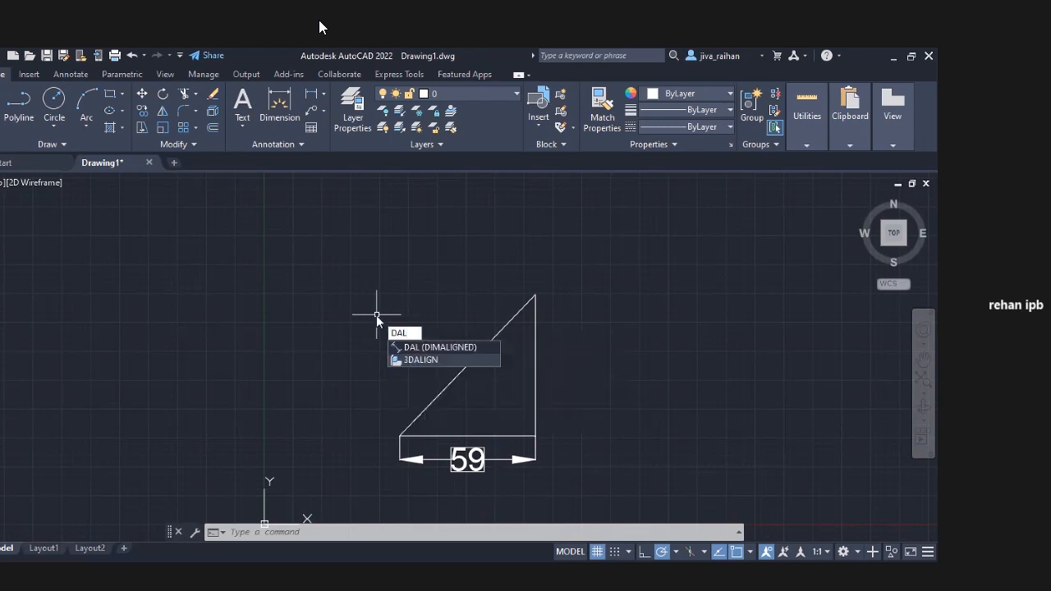
{"action": "left_click", "coordinate": [457, 348]}
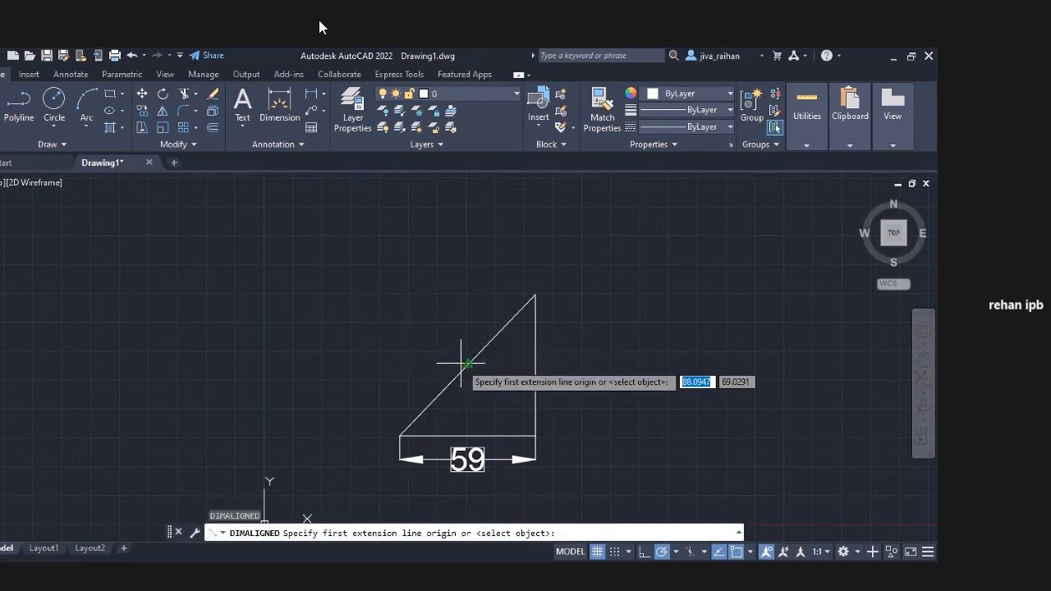
{"action": "left_click", "coordinate": [399, 435]}
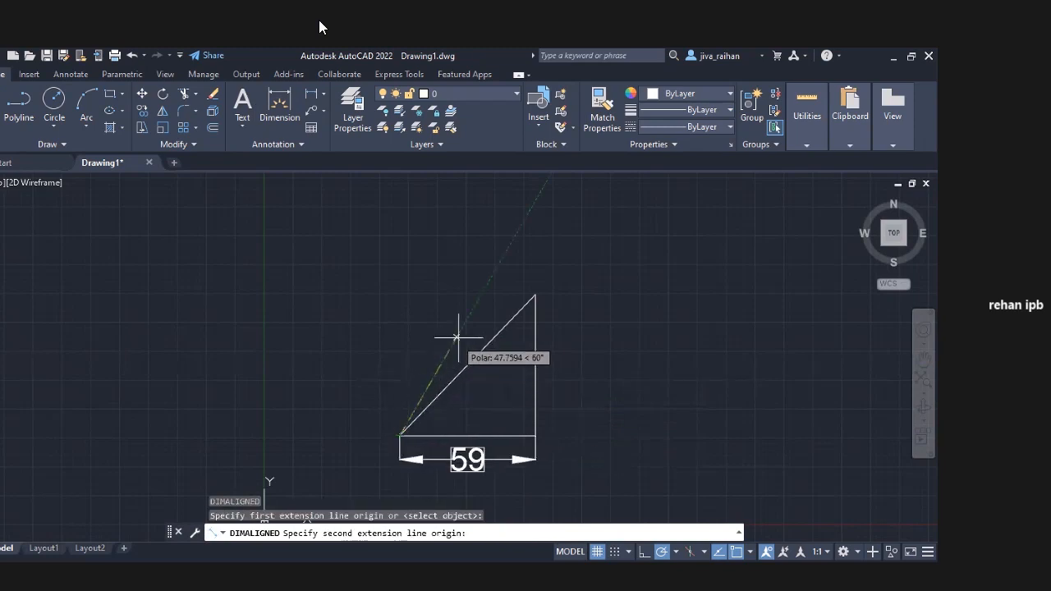
{"action": "left_click", "coordinate": [536, 294]}
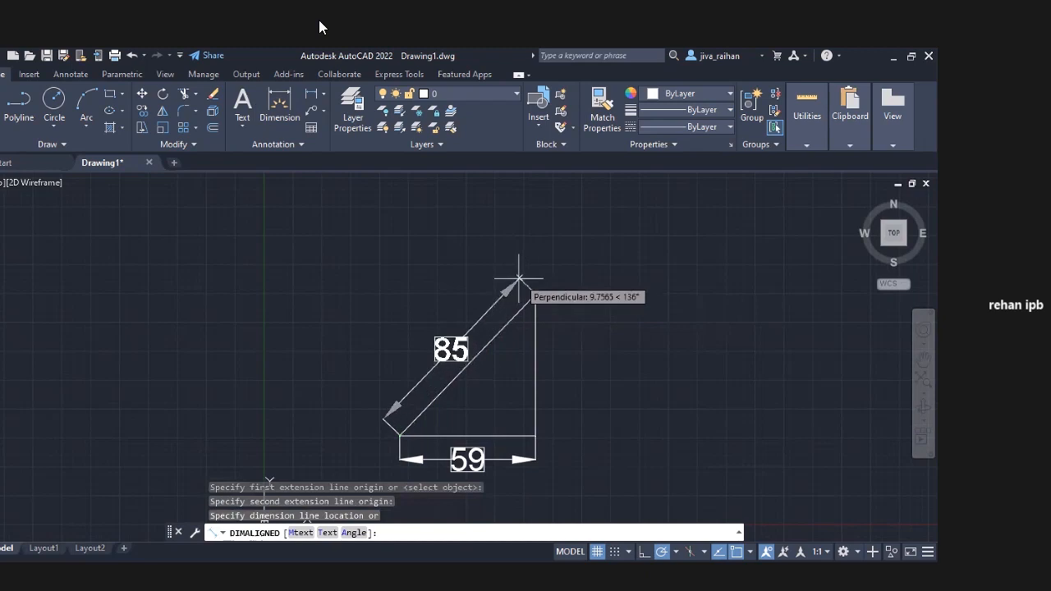
{"action": "left_click", "coordinate": [510, 271]}
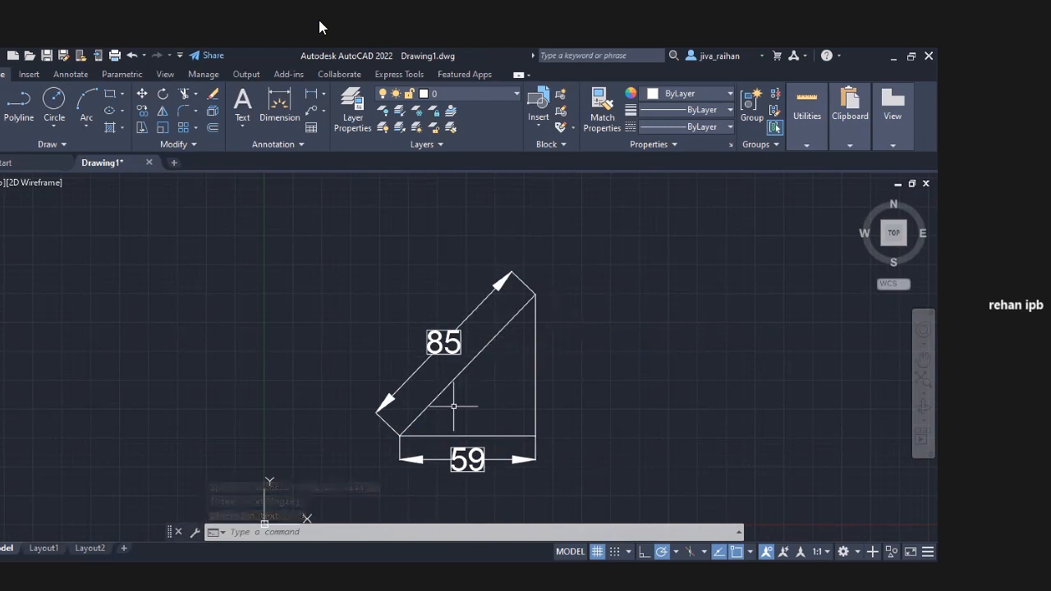
Select both dimensions and modify the Annotative dimension style, setting its arrow size to 5.
{"action": "left_click", "coordinate": [444, 341]}
{"action": "left_click", "coordinate": [467, 460]}
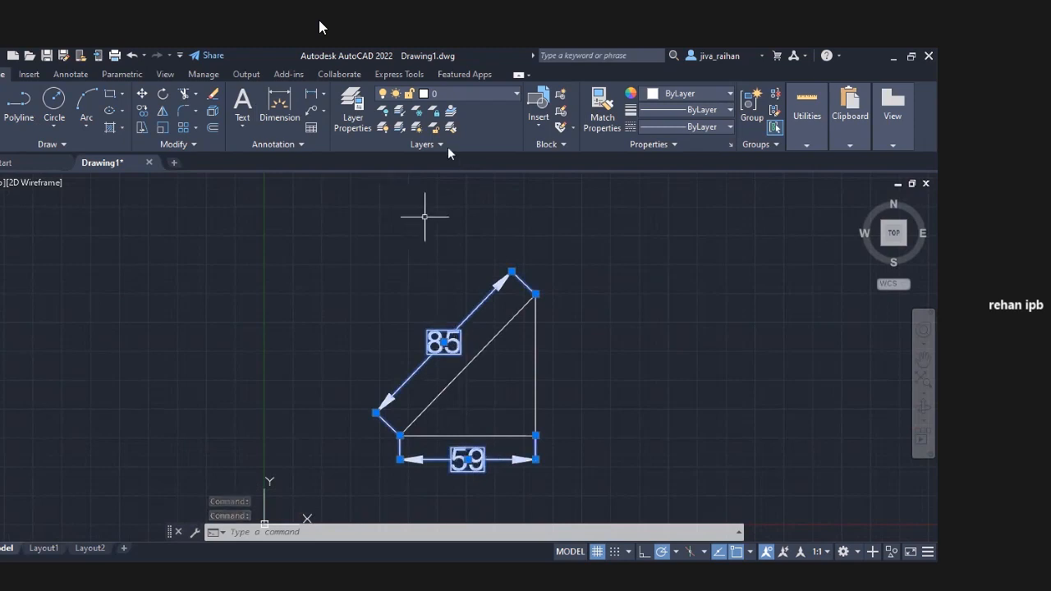
{"action": "left_click", "coordinate": [74, 74]}
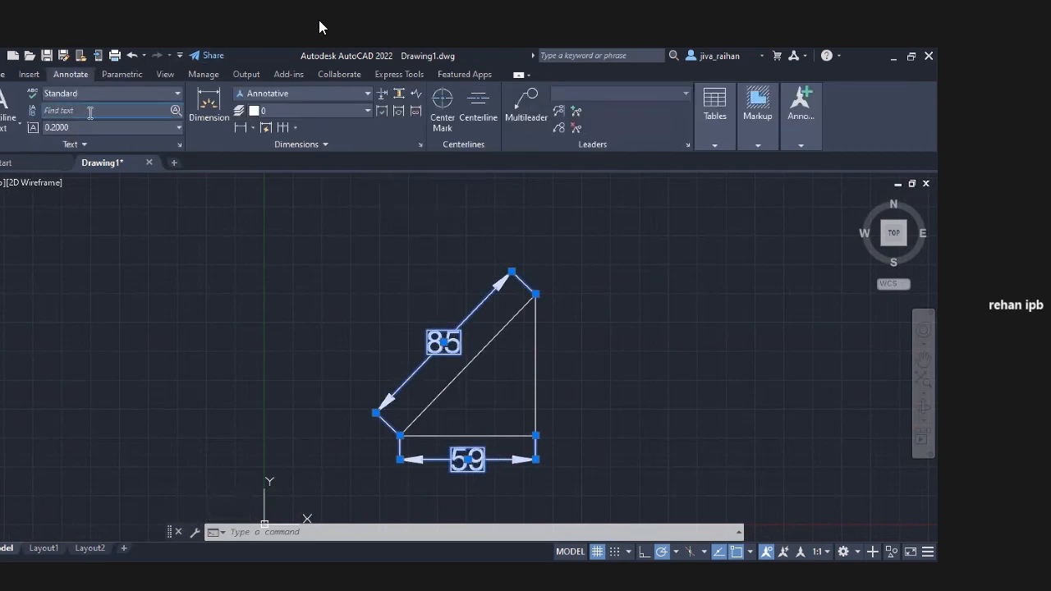
{"action": "left_click", "coordinate": [421, 145]}
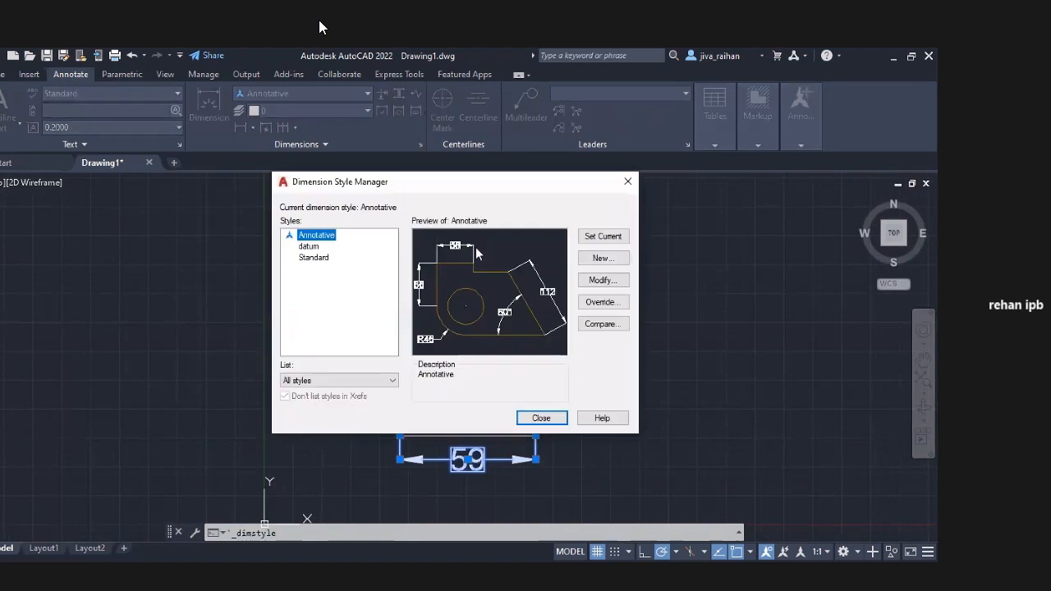
{"action": "left_click", "coordinate": [600, 281]}
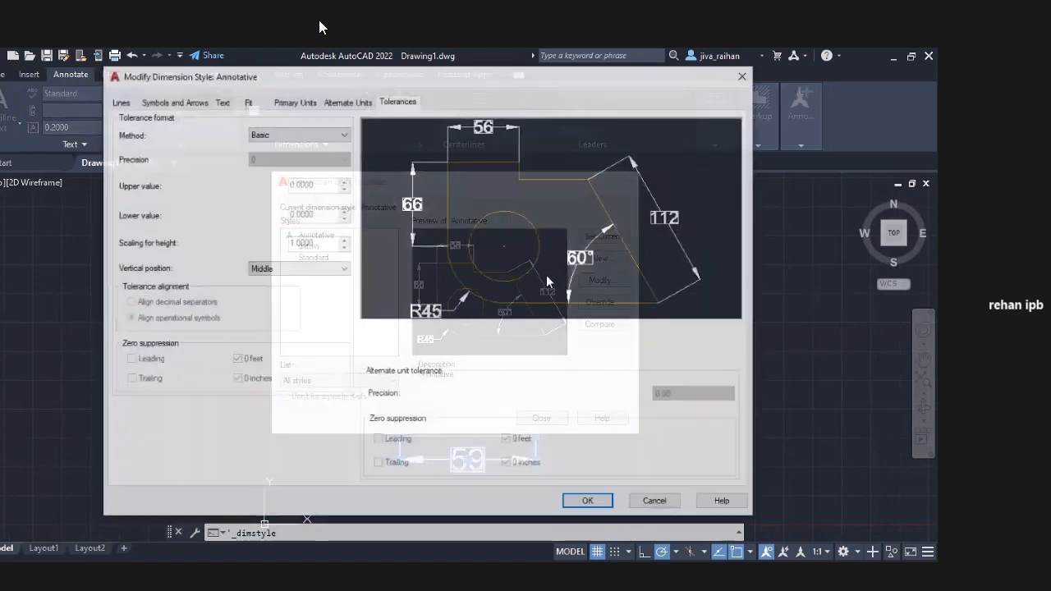
{"action": "left_click", "coordinate": [182, 101]}
{"action": "double_click", "coordinate": [153, 242]}
{"action": "type", "text": "5"}
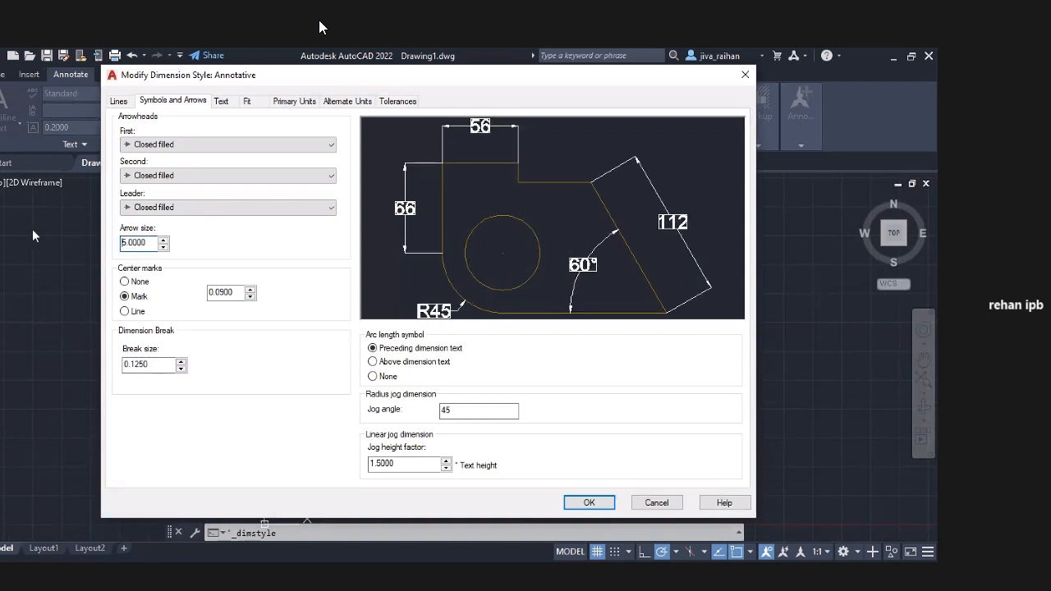
Set the Annotative style's dimension text height to 5, apply the changes and close the Dimension Style Manager.
{"action": "left_click", "coordinate": [221, 102]}
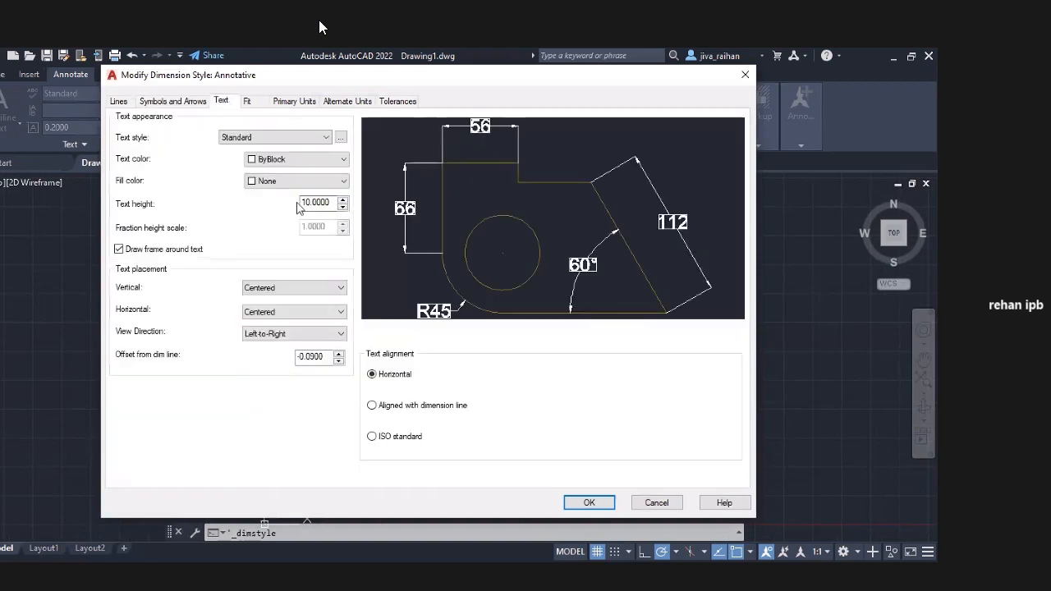
{"action": "left_click_drag", "start_coordinate": [331, 203], "coordinate": [220, 204]}
{"action": "type", "text": "5"}
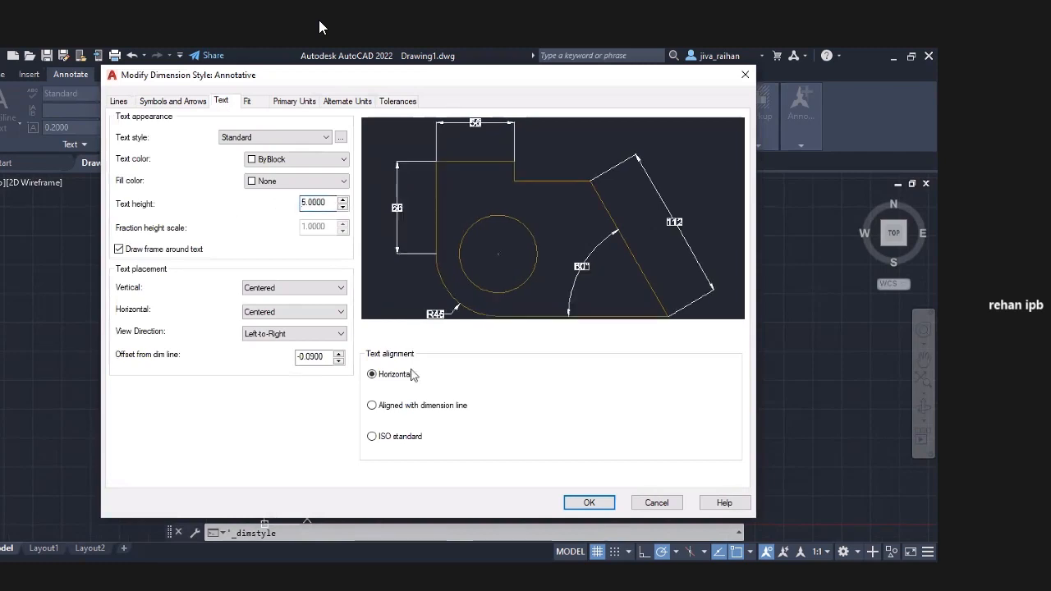
{"action": "left_click", "coordinate": [588, 500]}
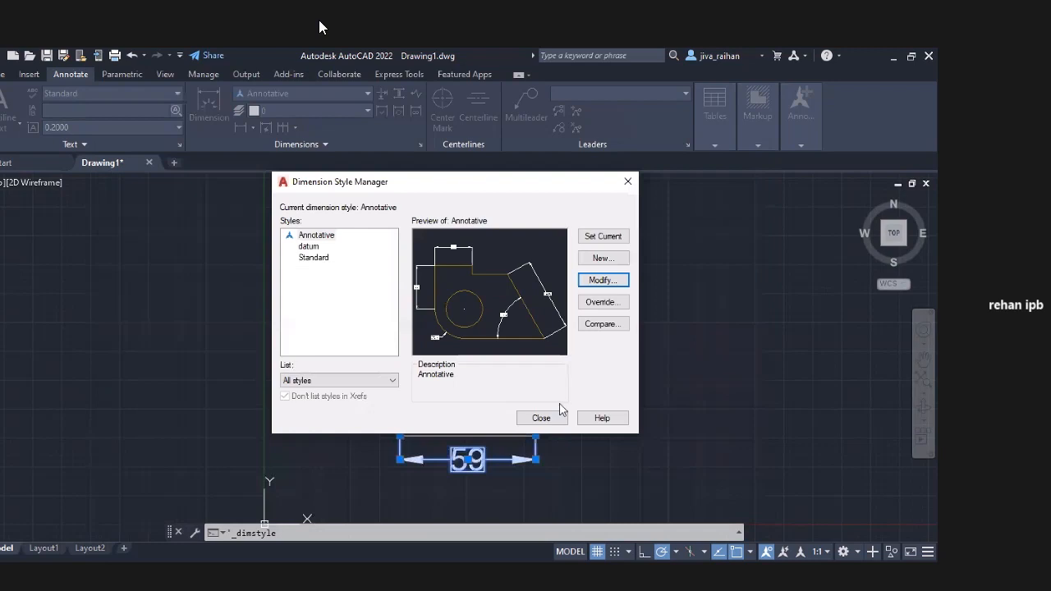
{"action": "left_click", "coordinate": [542, 418]}
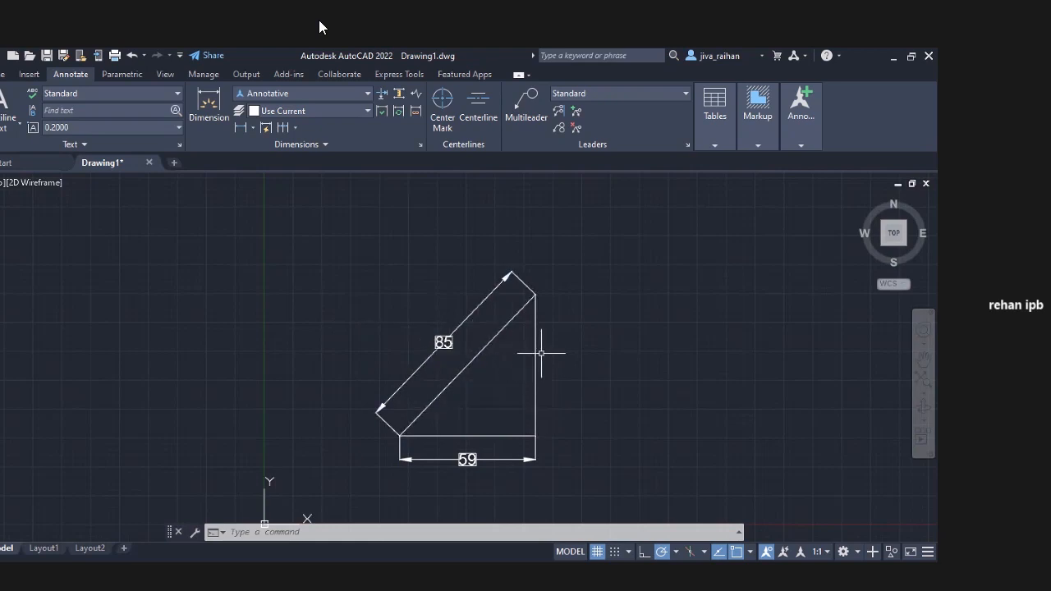
Draw the left, bottom and right sides of a wide rectangle beside the triangle, ending with a short top segment from the upper-right corner.
{"action": "left_click", "coordinate": [3, 75]}
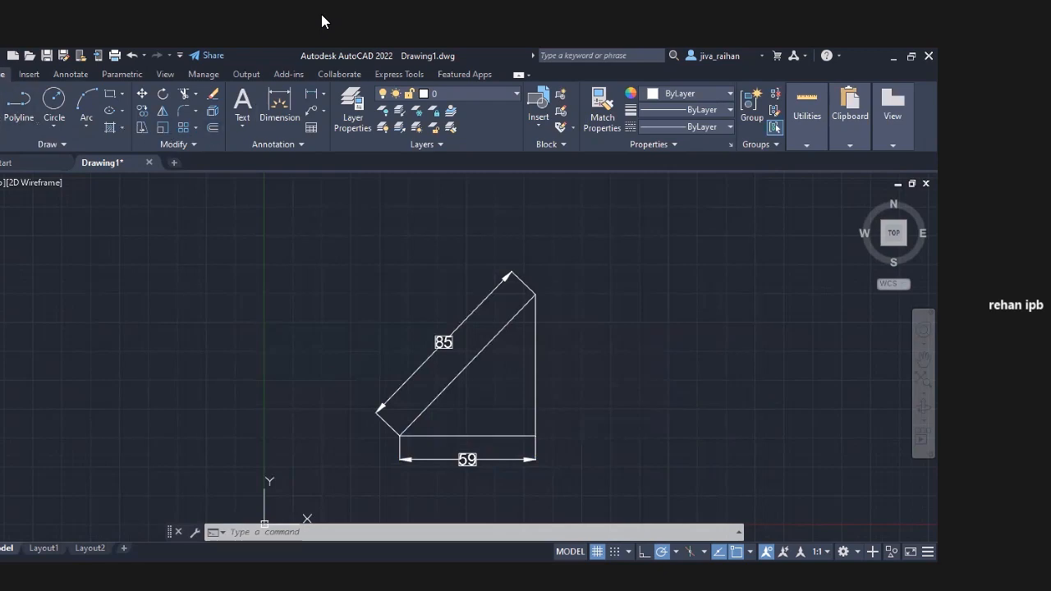
{"action": "left_click", "coordinate": [1, 105]}
{"action": "mouse_move", "coordinate": [641, 321]}
{"action": "middle_mouse_down"}
{"action": "mouse_move", "coordinate": [437, 320]}
{"action": "mouse_move", "coordinate": [406, 294]}
{"action": "middle_mouse_up"}
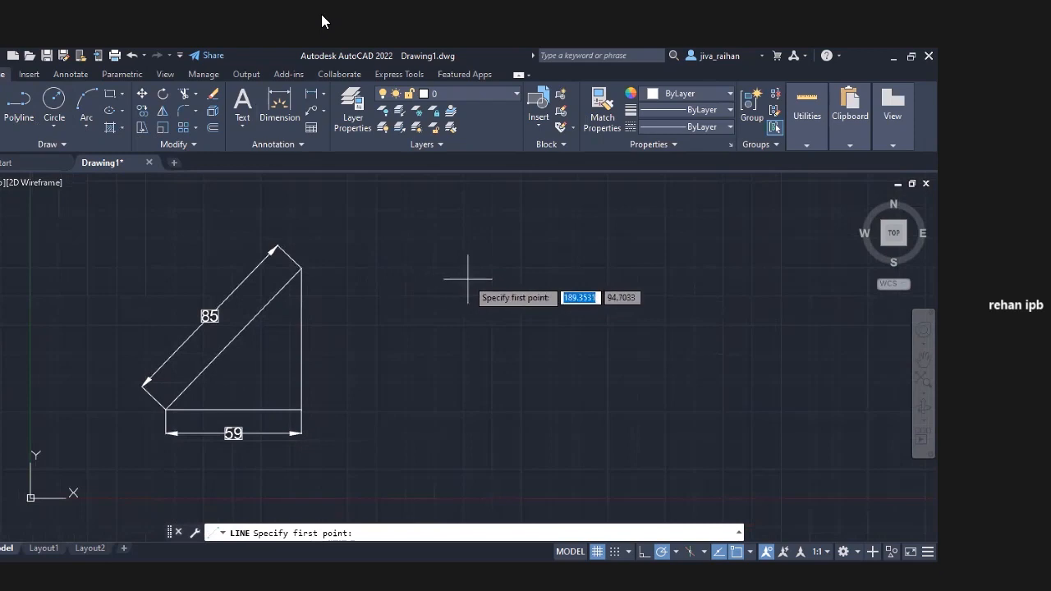
{"action": "left_click", "coordinate": [482, 274]}
{"action": "left_click", "coordinate": [481, 416]}
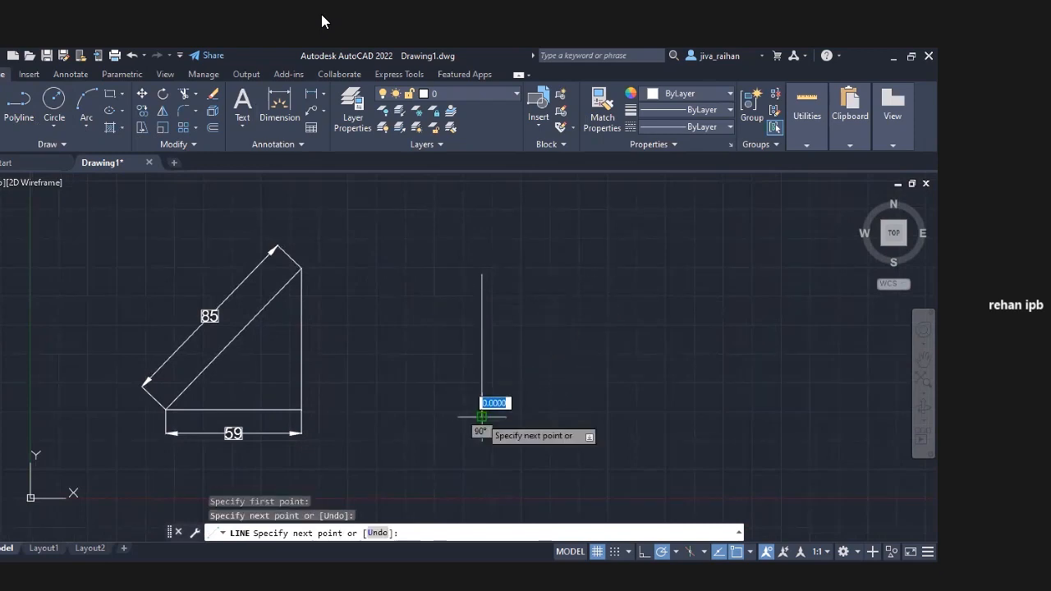
{"action": "left_click", "coordinate": [808, 416]}
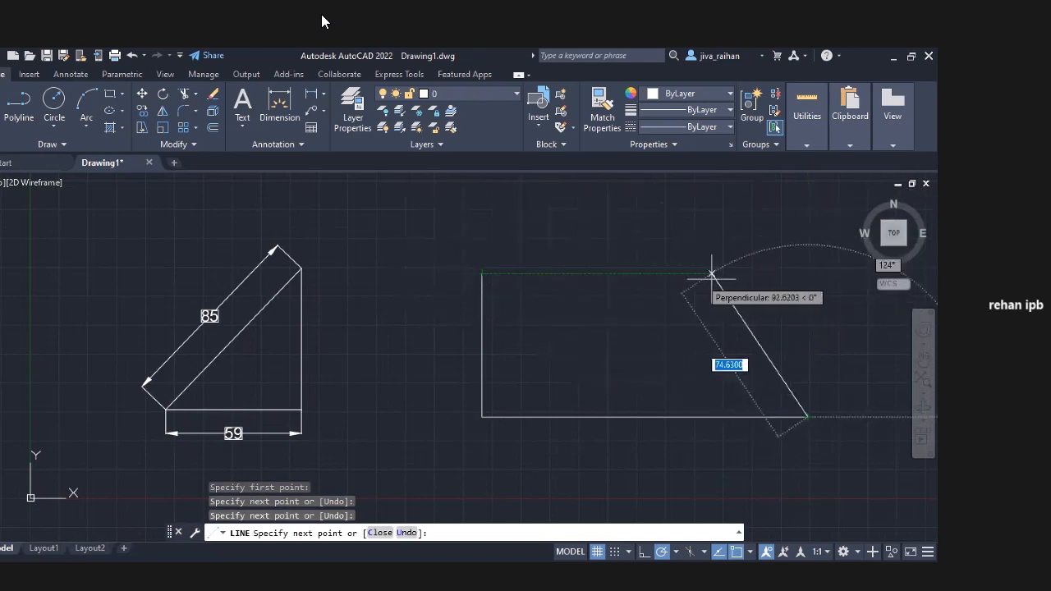
{"action": "left_click", "coordinate": [808, 273]}
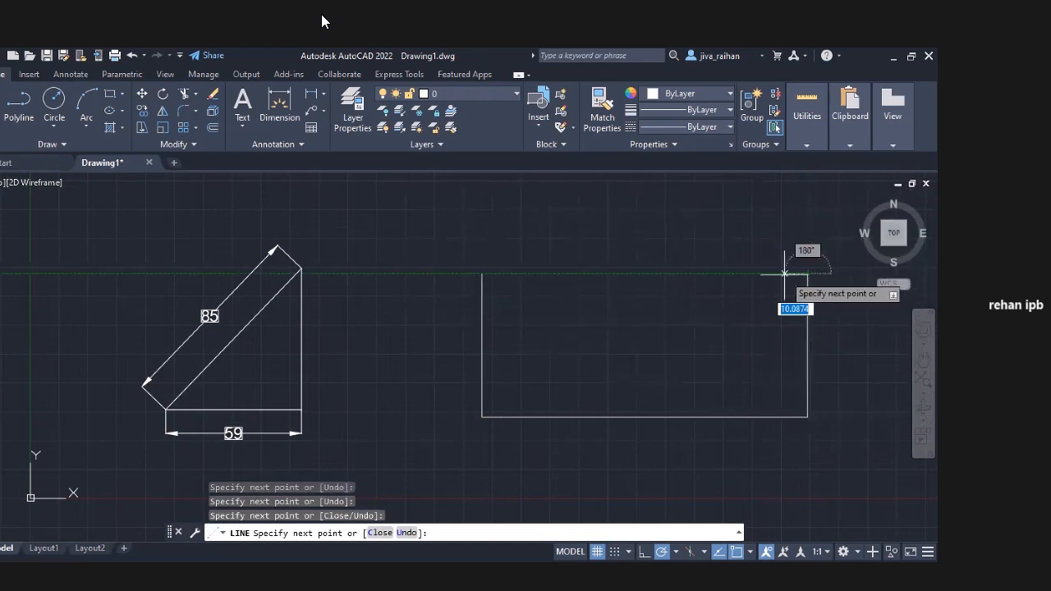
{"action": "left_click", "coordinate": [735, 273]}
{"action": "key", "text": "Return"}
Draw a short horizontal line from the rectangle's upper-left corner, leaving a gap about 80 units wide in the top edge.
{"action": "key", "text": "Return"}
{"action": "left_click", "coordinate": [481, 274]}
{"action": "left_click", "coordinate": [549, 274]}
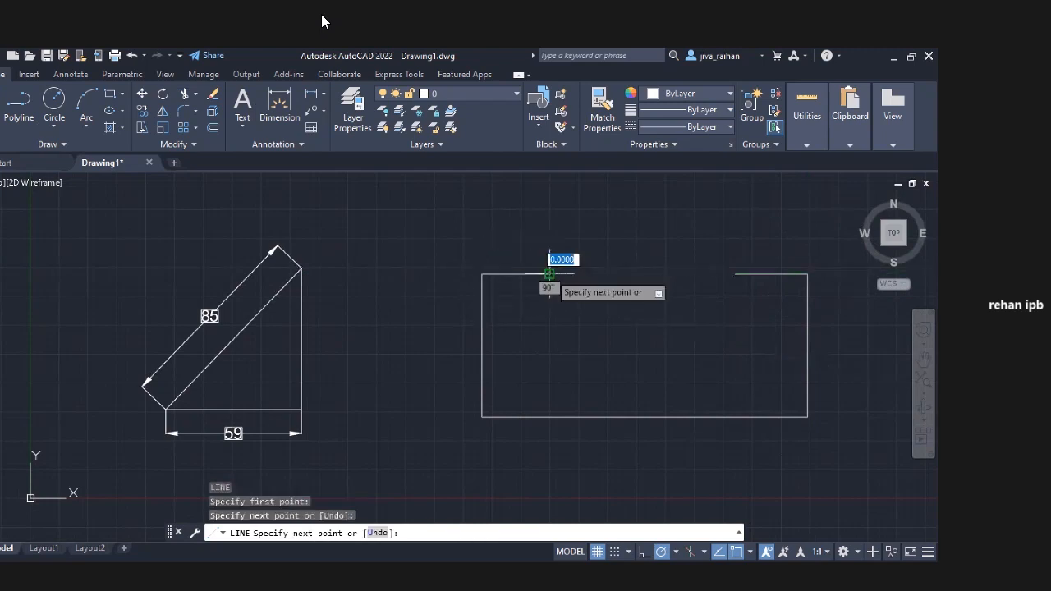
{"action": "key", "text": "Escape"}
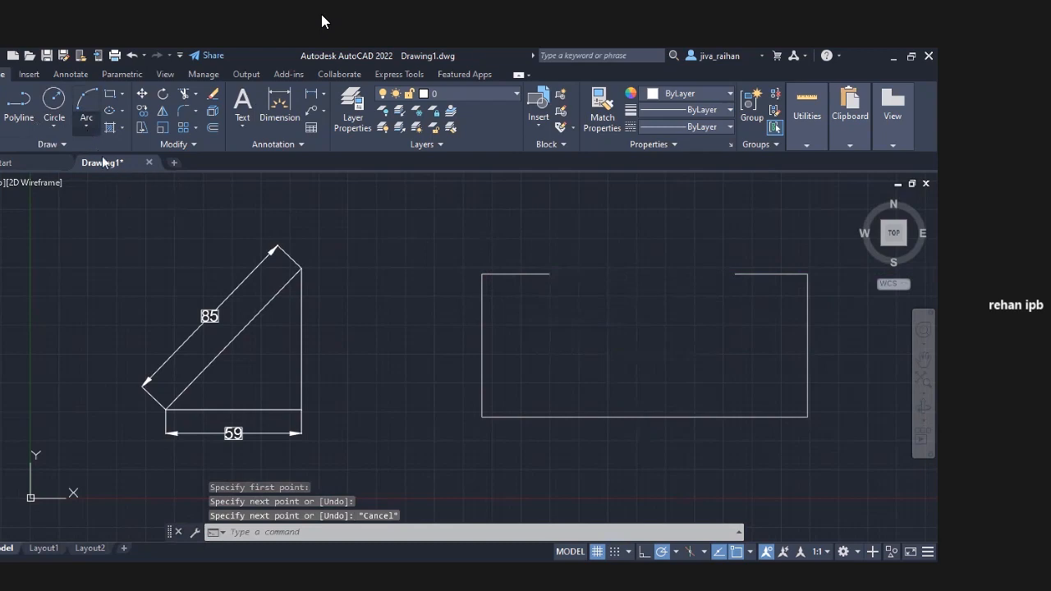
Draw a semicircular Start, End, Direction arc across the rectangle's top gap, about 40 units in radius, with a vertical start tangent.
{"action": "left_click", "coordinate": [87, 128]}
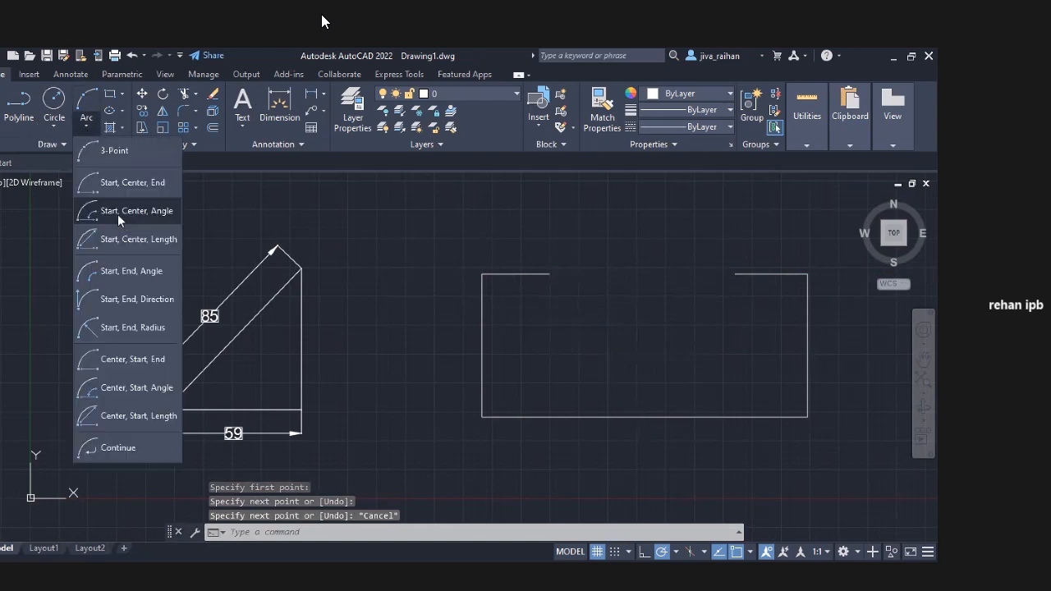
{"action": "left_click", "coordinate": [141, 309]}
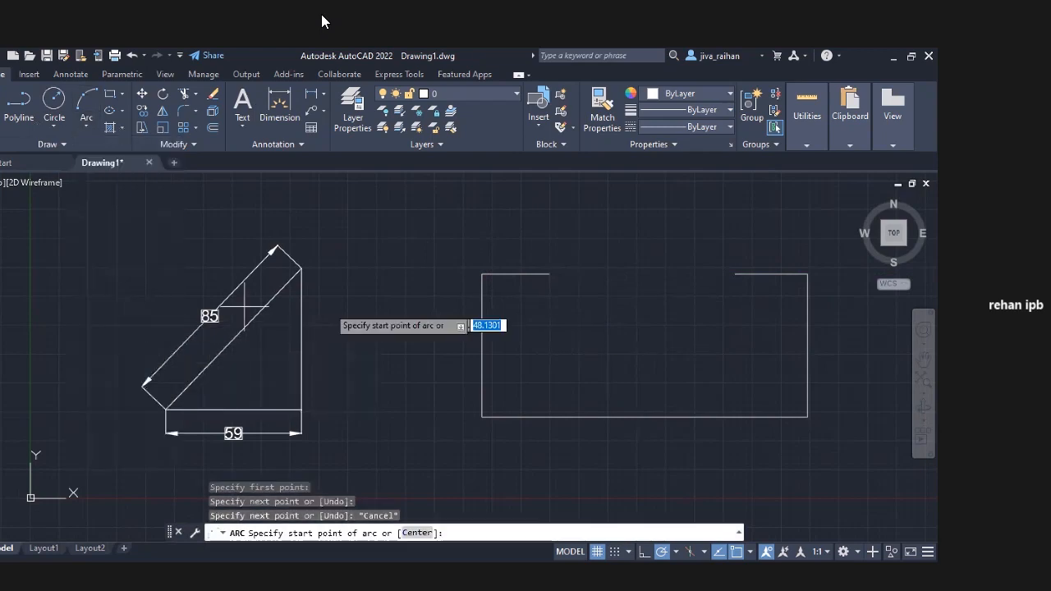
{"action": "left_click", "coordinate": [549, 273]}
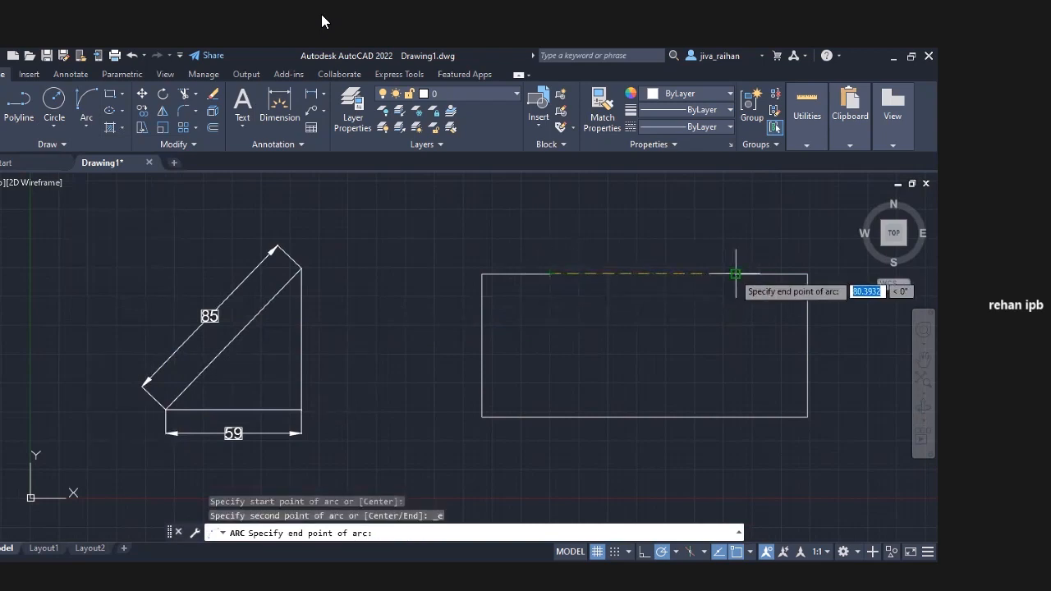
{"action": "left_click", "coordinate": [736, 274]}
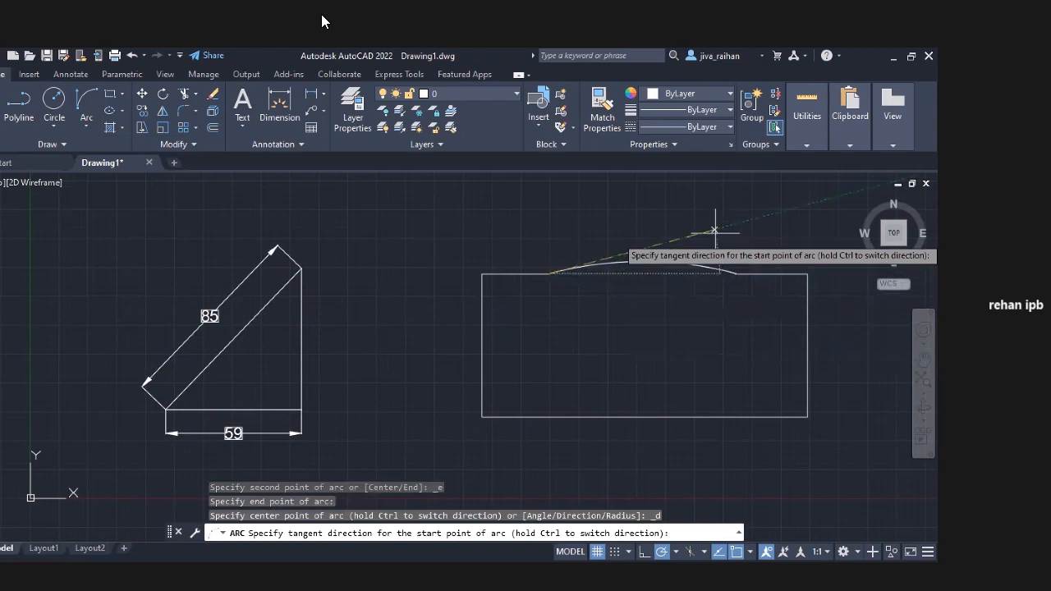
{"action": "scroll", "coordinate": [717, 217], "scroll_direction": "down", "scroll_amount": 1}
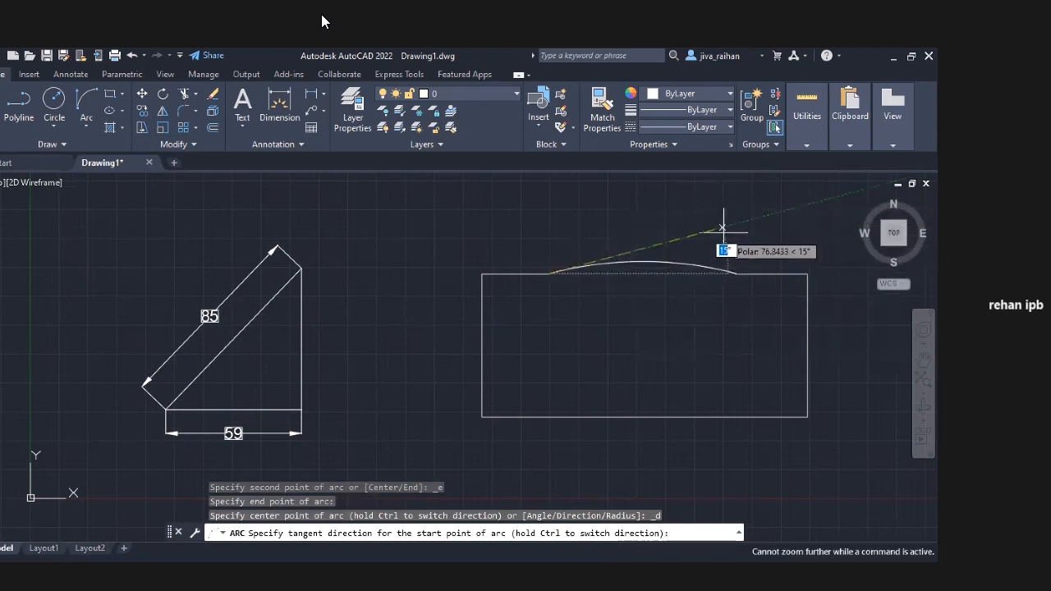
{"action": "middle_click_drag", "start_coordinate": [742, 216], "coordinate": [624, 240]}
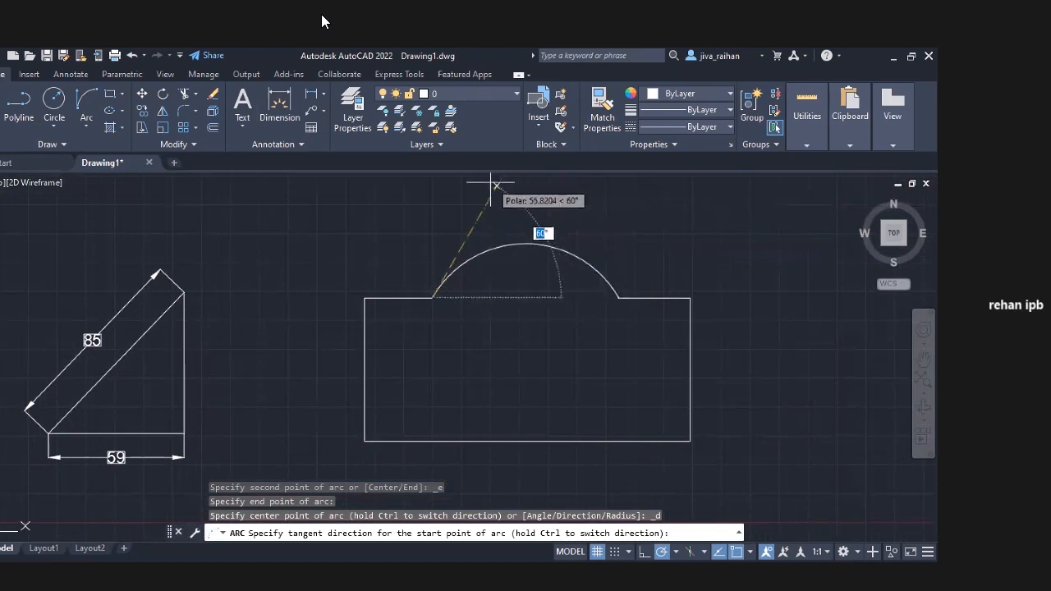
{"action": "middle_click_drag", "start_coordinate": [547, 206], "coordinate": [504, 301]}
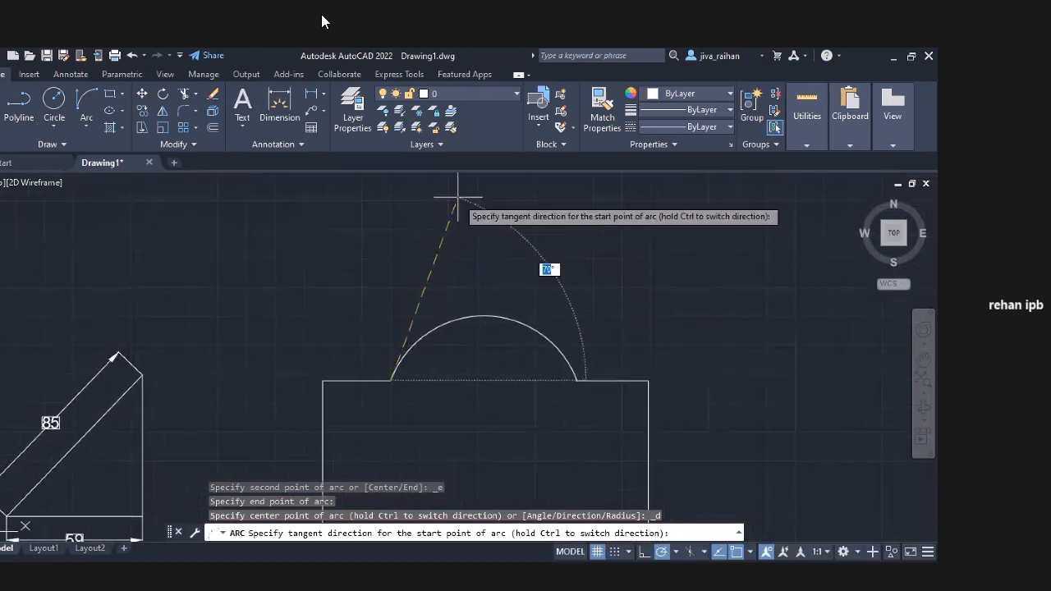
{"action": "left_click", "coordinate": [394, 197]}
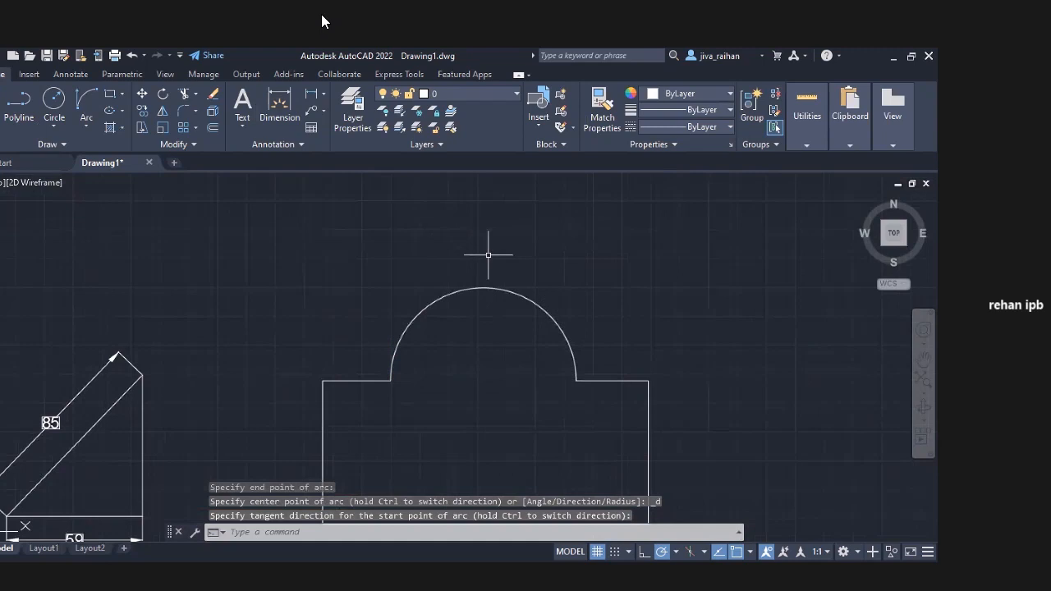
Add an arc length dimension to the semicircular arc, placing it just outside the curve.
{"action": "scroll", "coordinate": [563, 277], "scroll_direction": "down", "scroll_amount": 3}
{"action": "scroll", "coordinate": [534, 300], "scroll_direction": "up", "scroll_amount": 4}
{"action": "middle_click_drag", "start_coordinate": [571, 269], "coordinate": [355, 333]}
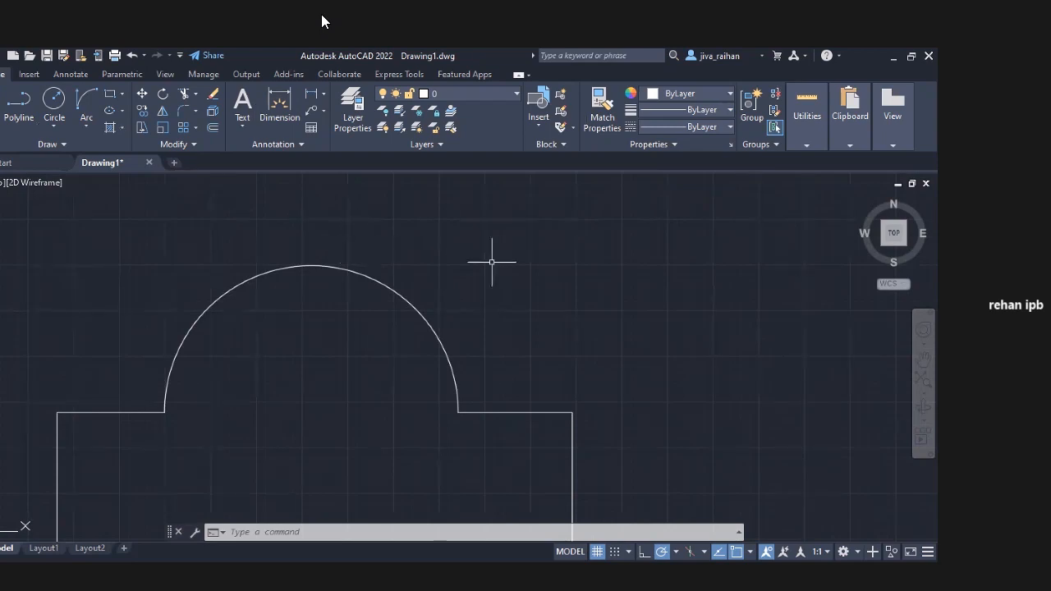
{"action": "type", "text": "DAR"}
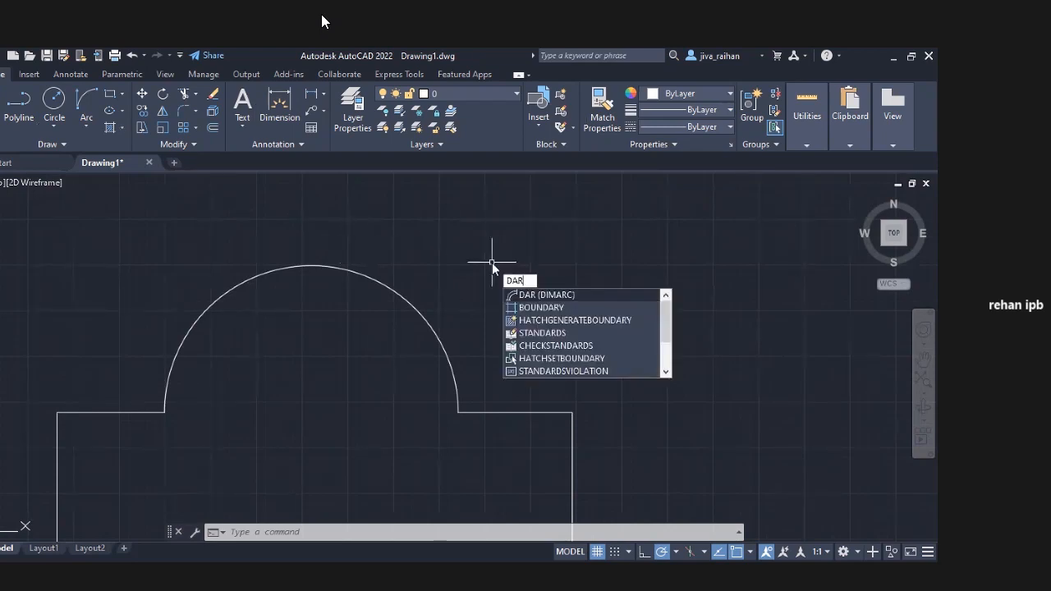
{"action": "left_click", "coordinate": [536, 296]}
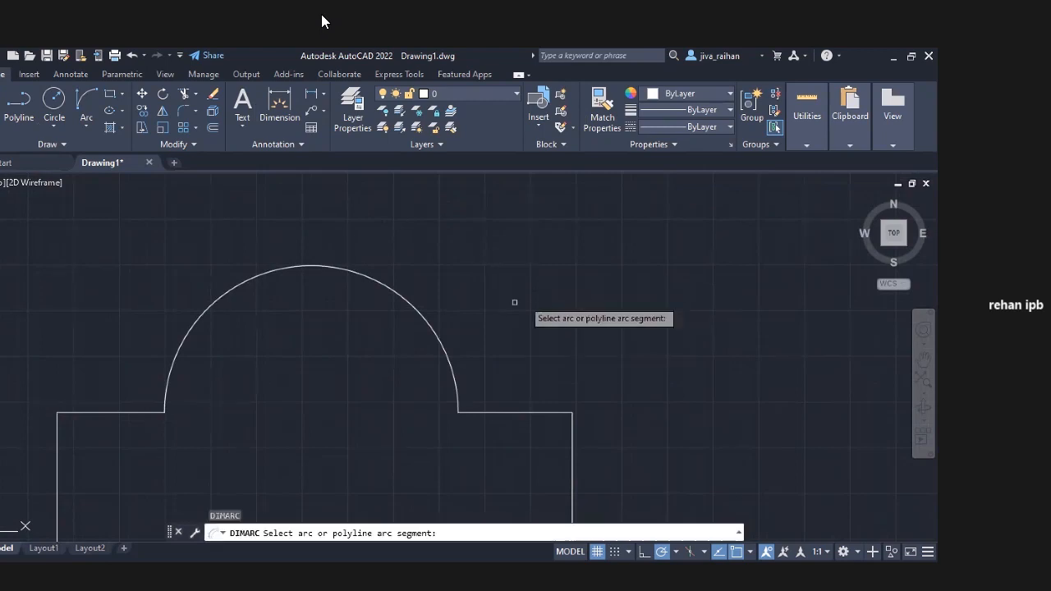
{"action": "left_click", "coordinate": [435, 330]}
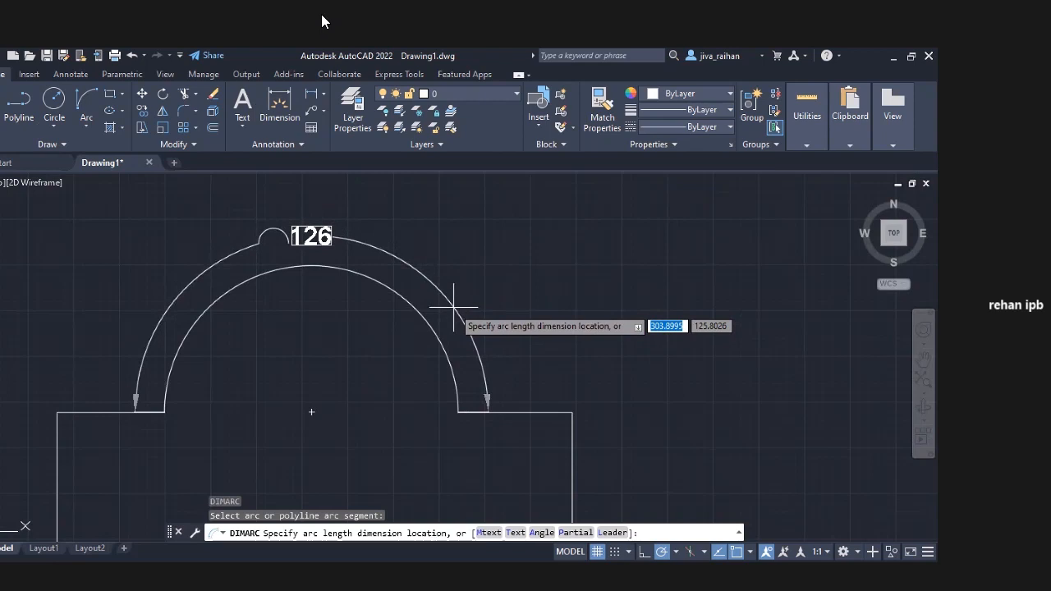
{"action": "left_click", "coordinate": [454, 307]}
Add a radius dimension to the semicircular arc, with its text outside the arc's upper-right side.
{"action": "scroll", "coordinate": [588, 304], "scroll_direction": "down", "scroll_amount": 2}
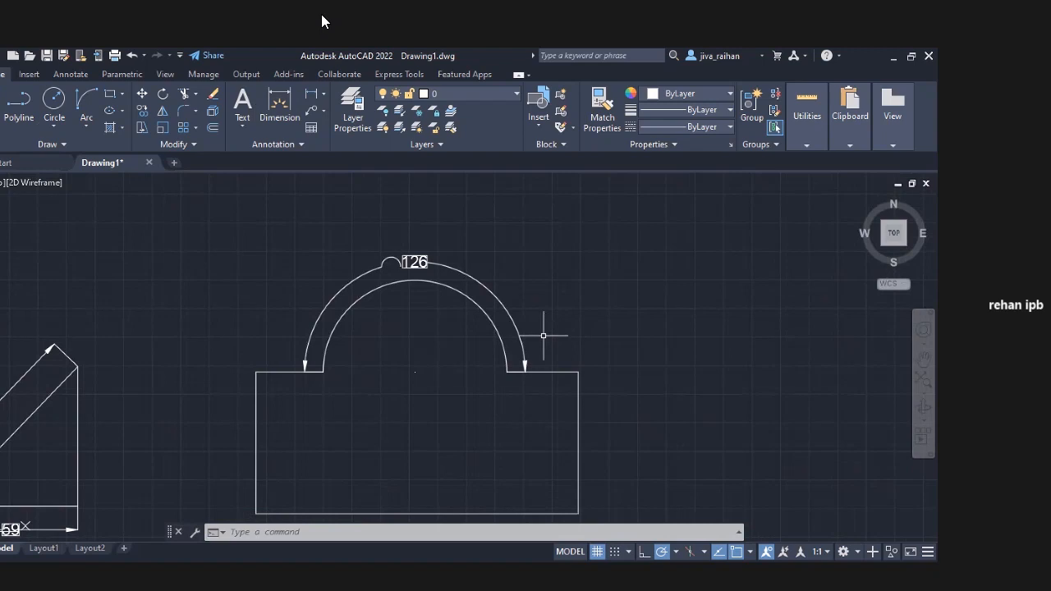
{"action": "type", "text": "DRA"}
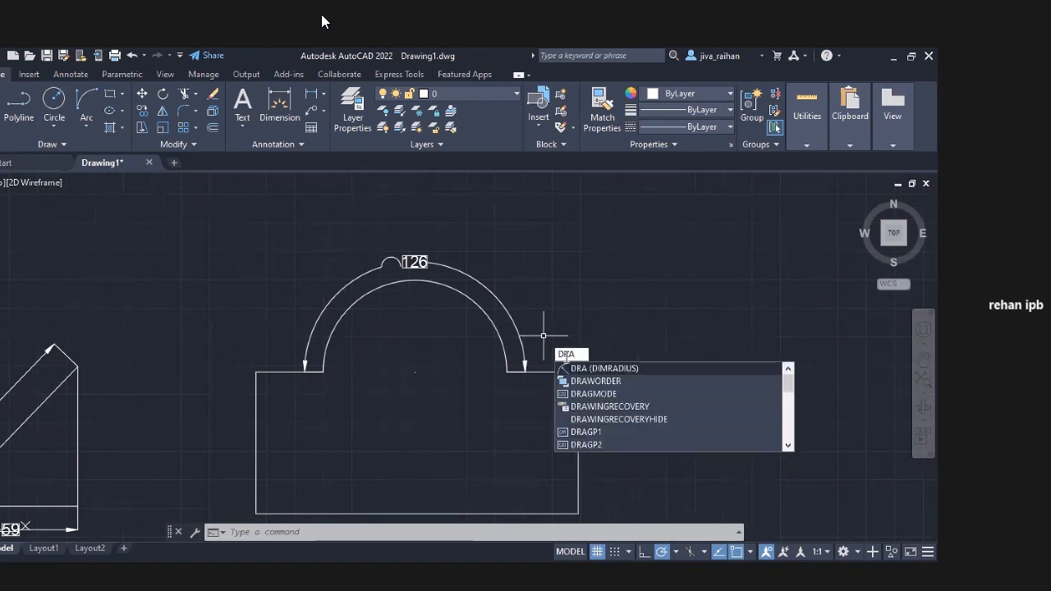
{"action": "left_click", "coordinate": [609, 369]}
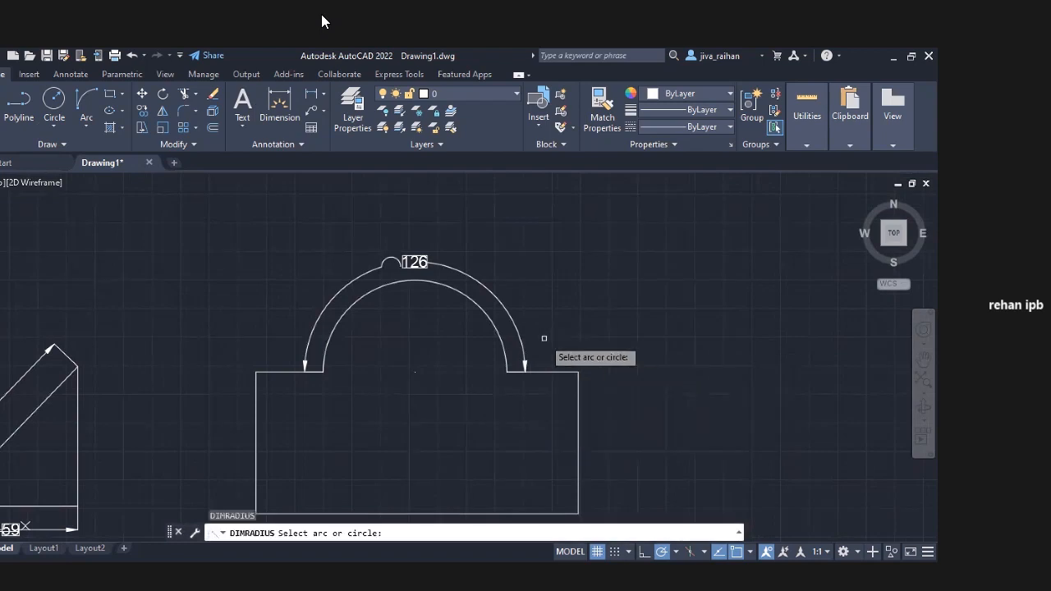
{"action": "left_click", "coordinate": [491, 317]}
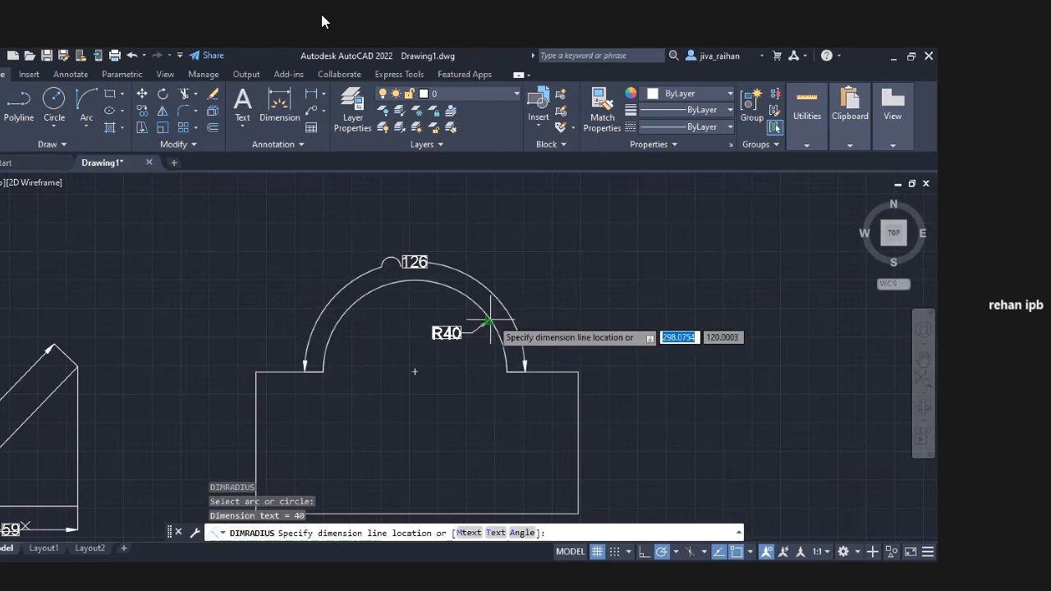
{"action": "left_click", "coordinate": [539, 278]}
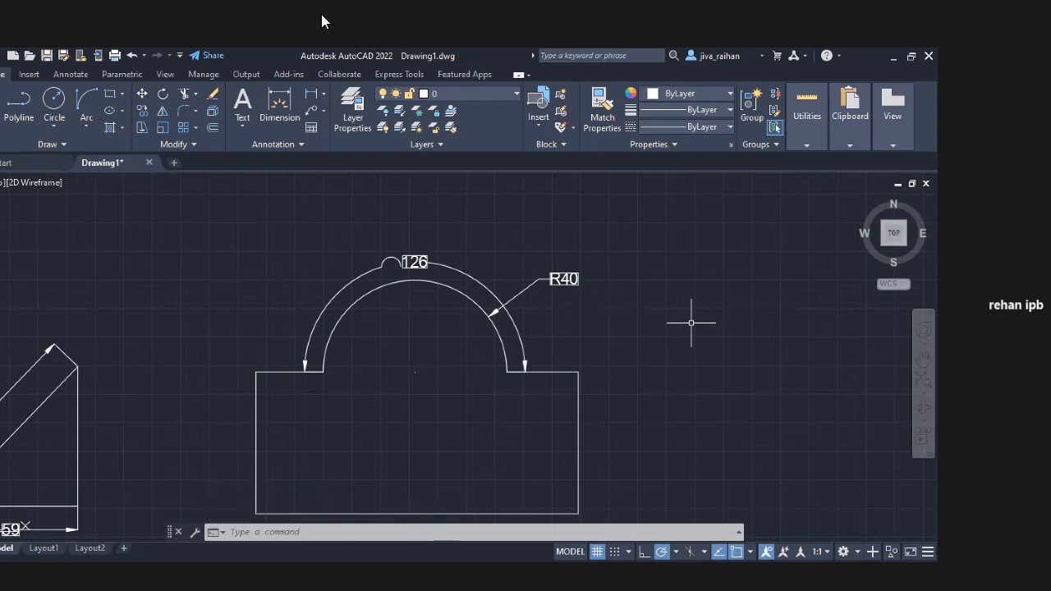
Add a diameter dimension to the semicircular arc, with its text outside the arc's upper-left side.
{"action": "type", "text": "DDI"}
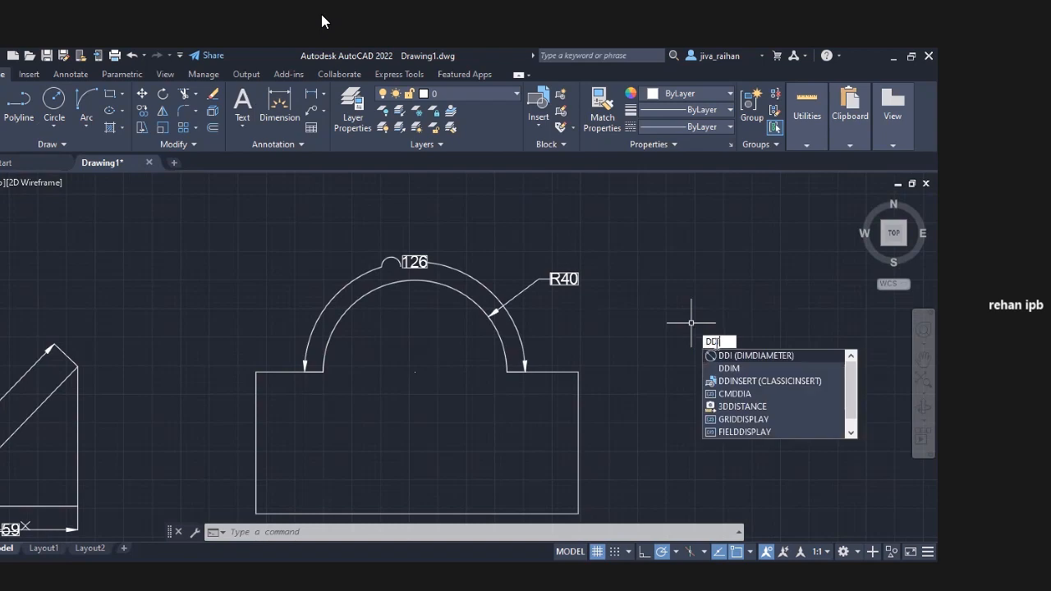
{"action": "left_click", "coordinate": [737, 358]}
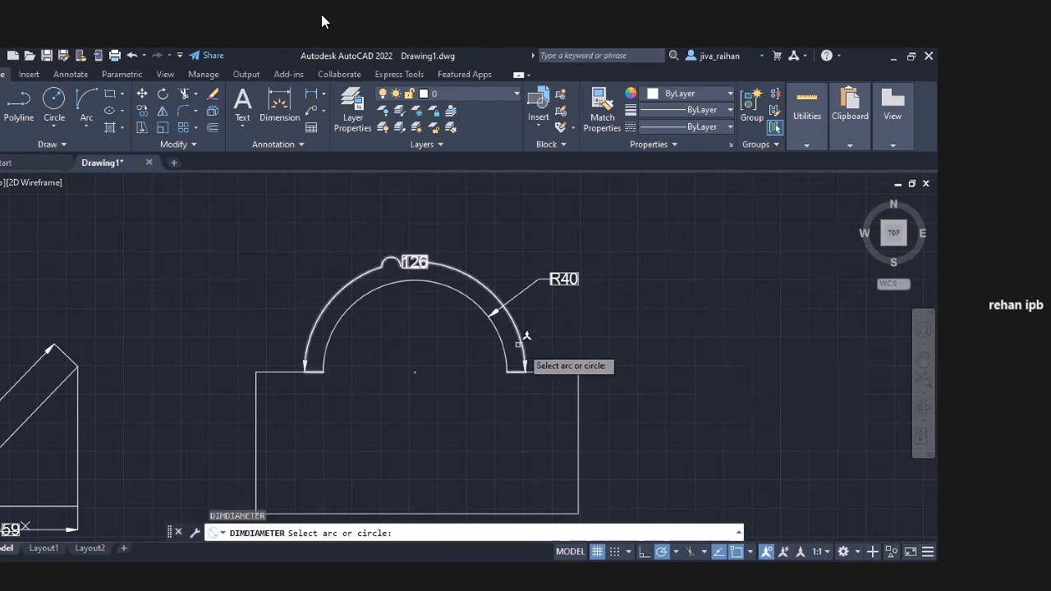
{"action": "left_click", "coordinate": [371, 292]}
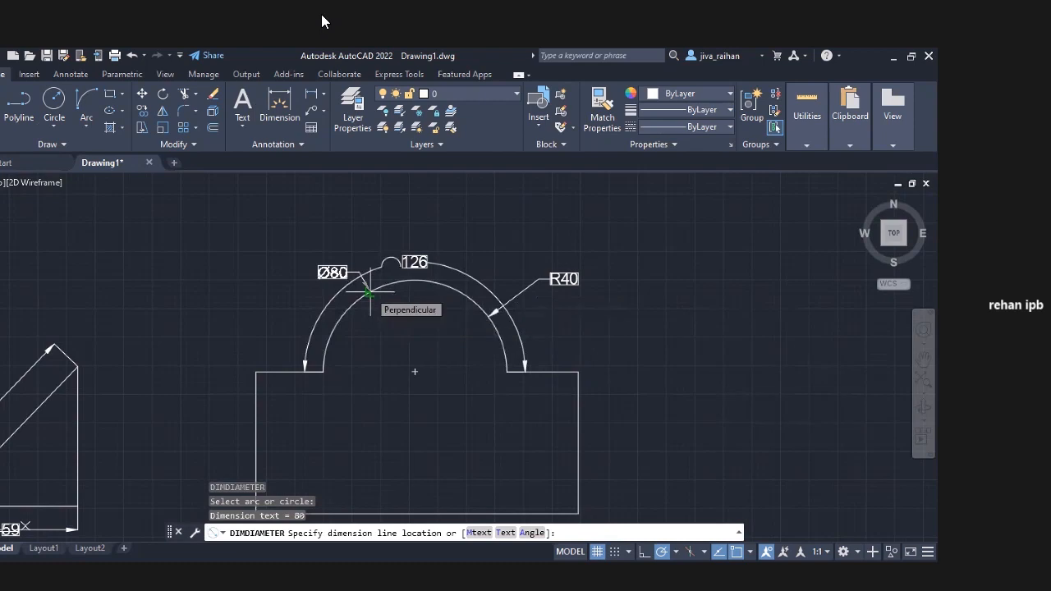
{"action": "left_click", "coordinate": [309, 279]}
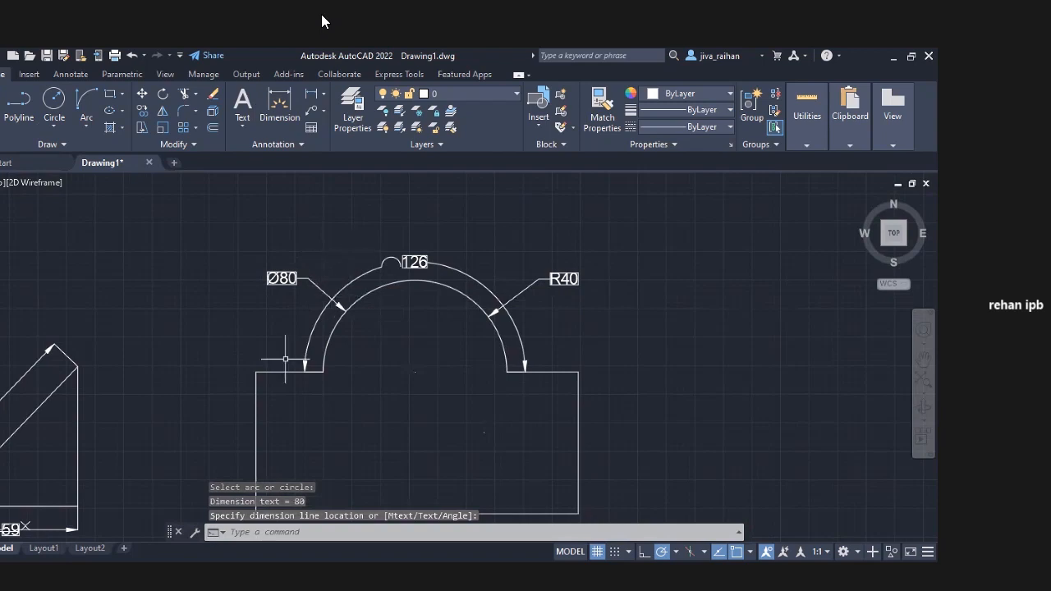
Add an angular dimension between the triangle's base and hypotenuse, placing it inside the triangle.
{"action": "middle_click_drag", "start_coordinate": [196, 374], "coordinate": [593, 334]}
{"action": "scroll", "coordinate": [381, 432], "scroll_direction": "up", "scroll_amount": 4}
{"action": "scroll", "coordinate": [398, 419], "scroll_direction": "down", "scroll_amount": 4}
{"action": "scroll", "coordinate": [407, 413], "scroll_direction": "up", "scroll_amount": 4}
{"action": "mouse_move", "coordinate": [404, 417]}
{"action": "middle_mouse_down"}
{"action": "mouse_move", "coordinate": [389, 422]}
{"action": "mouse_move", "coordinate": [384, 319]}
{"action": "middle_mouse_up"}
{"action": "scroll", "coordinate": [346, 370], "scroll_direction": "up", "scroll_amount": 2}
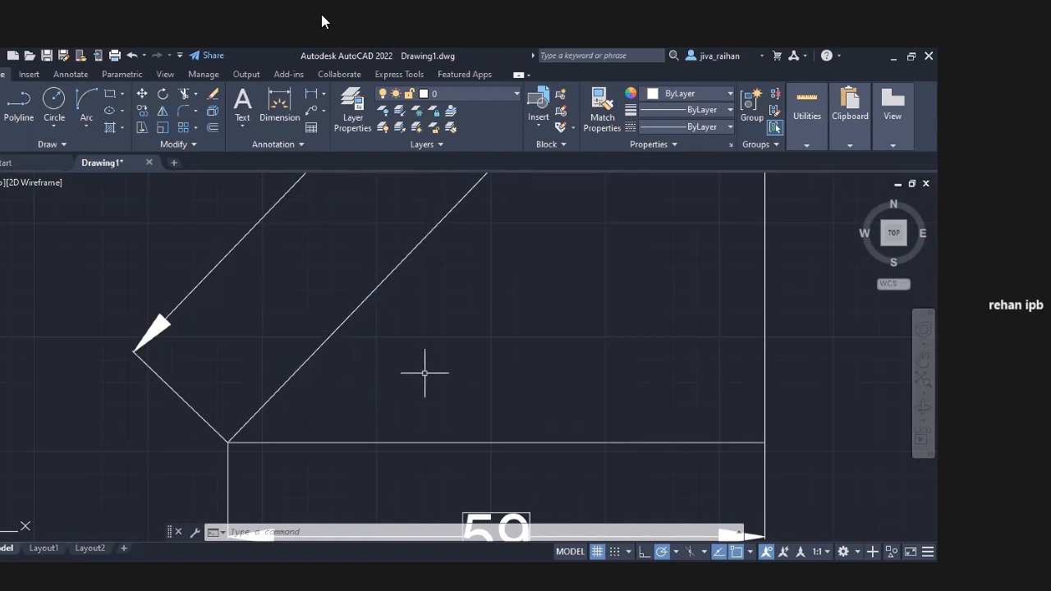
{"action": "type", "text": "DAN"}
{"action": "key", "text": "Return"}
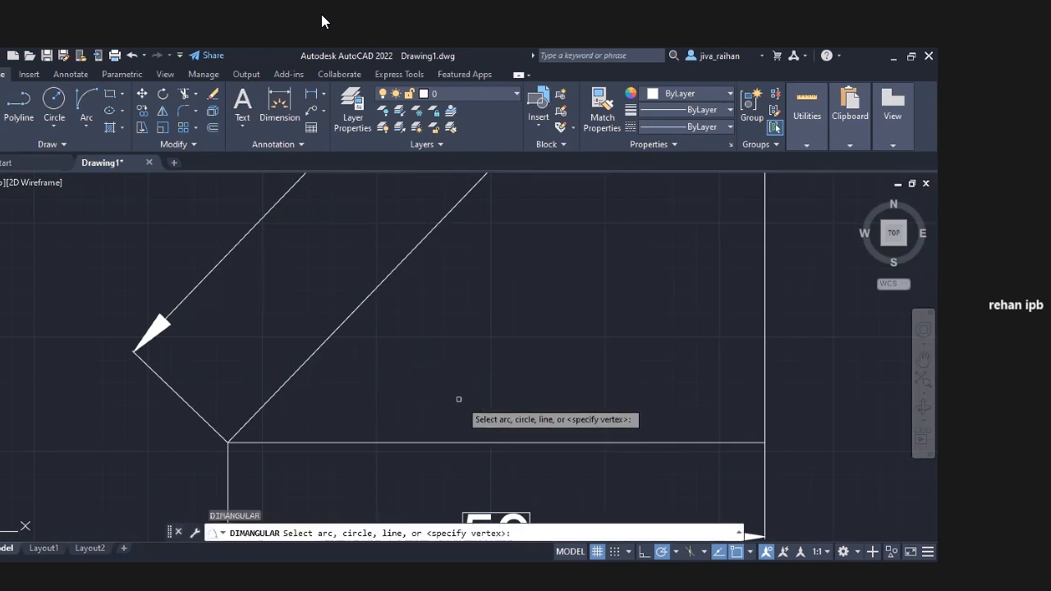
{"action": "left_click", "coordinate": [313, 442]}
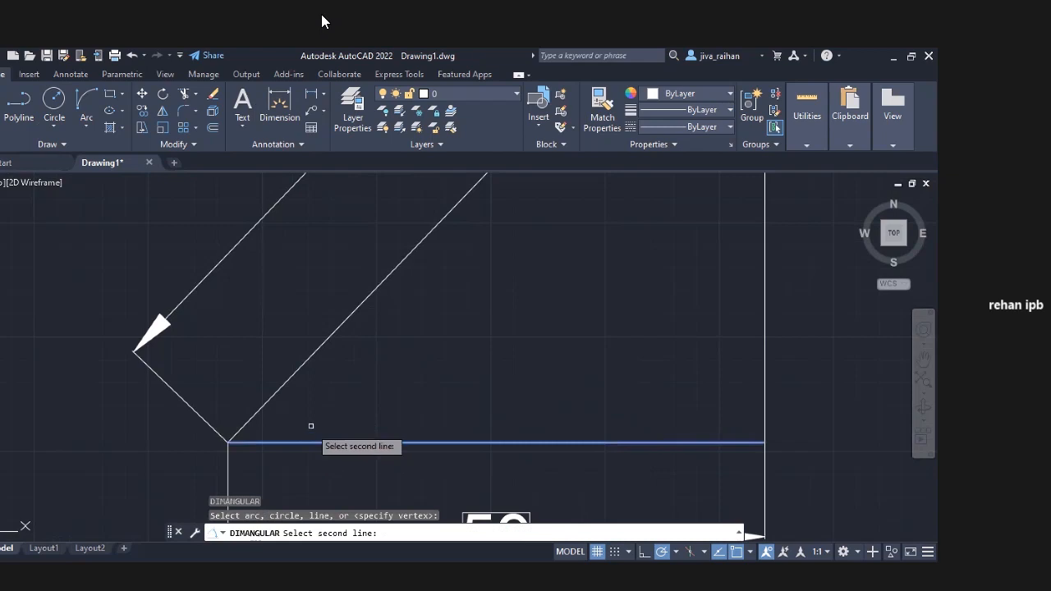
{"action": "left_click", "coordinate": [277, 393]}
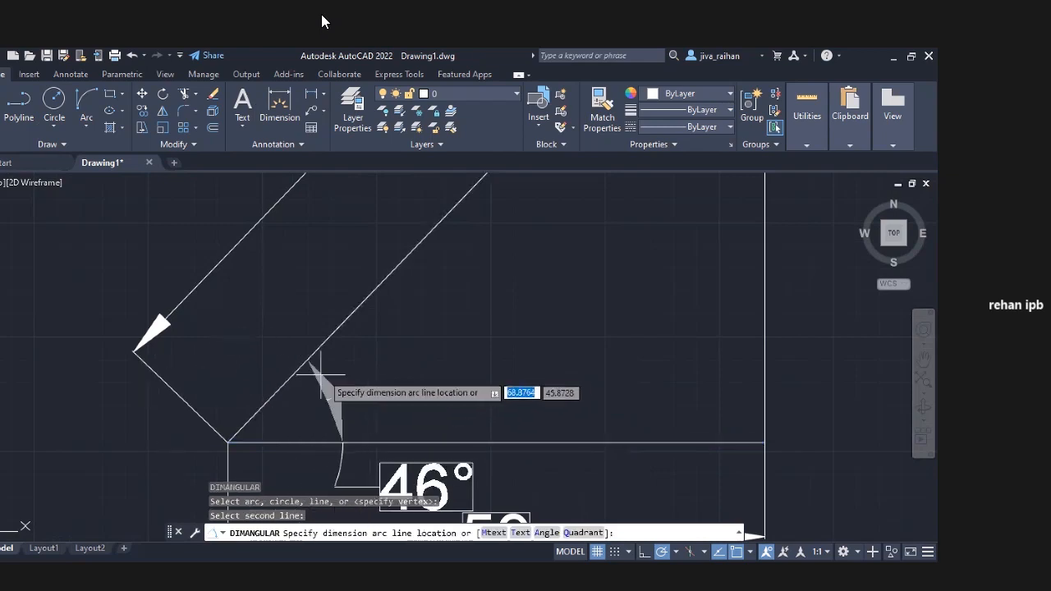
{"action": "scroll", "coordinate": [455, 341], "scroll_direction": "down", "scroll_amount": 2}
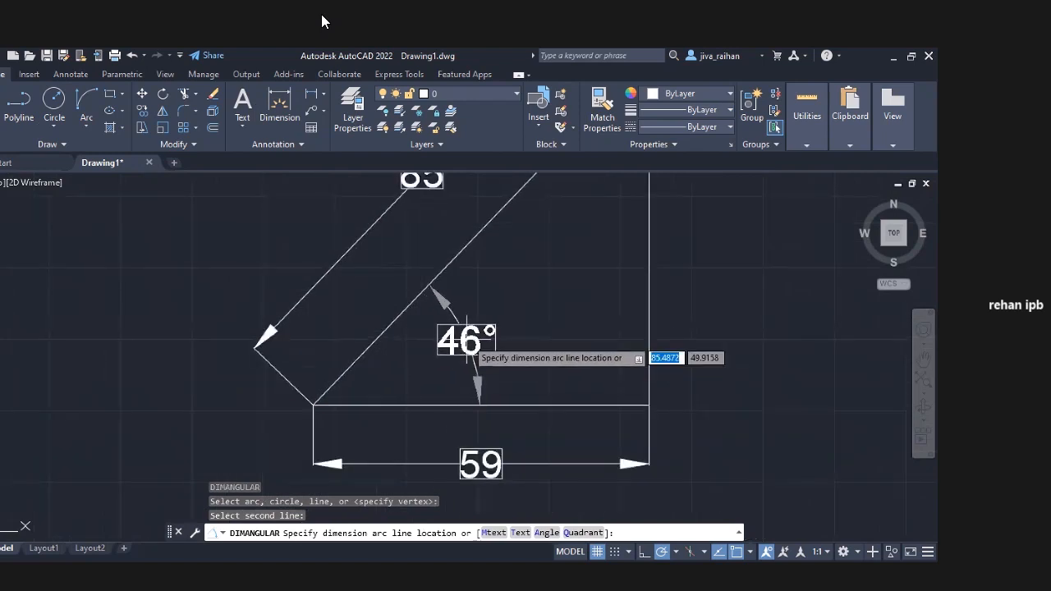
{"action": "scroll", "coordinate": [466, 340], "scroll_direction": "down", "scroll_amount": 3}
{"action": "middle_click_drag", "start_coordinate": [468, 339], "coordinate": [385, 375]}
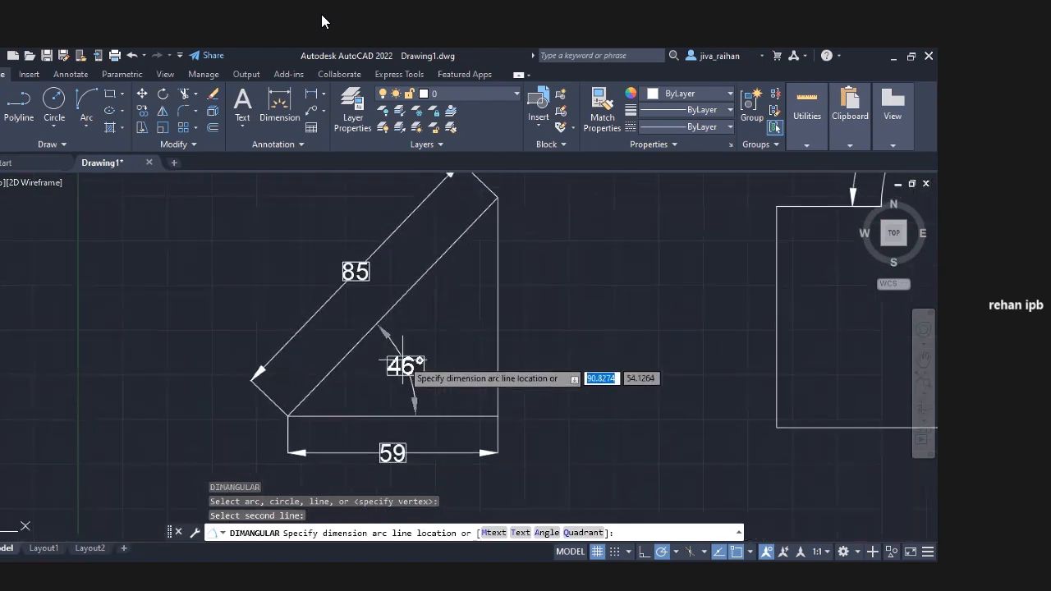
{"action": "left_click", "coordinate": [400, 364]}
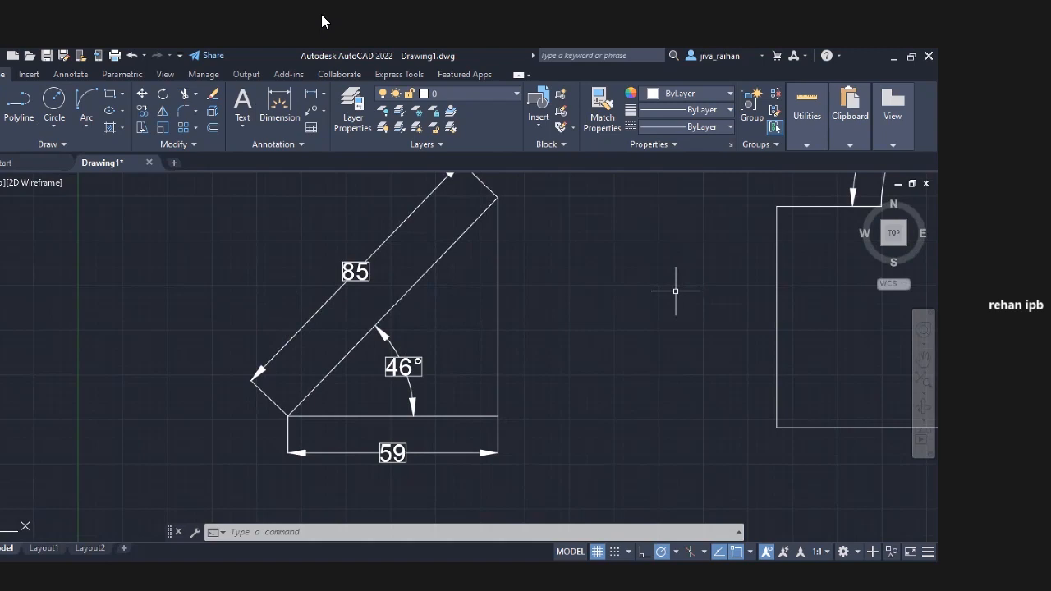
Open the recent drawing "tts bab 9" and add a new layout to it.
{"action": "middle_click_drag", "start_coordinate": [652, 304], "coordinate": [370, 328]}
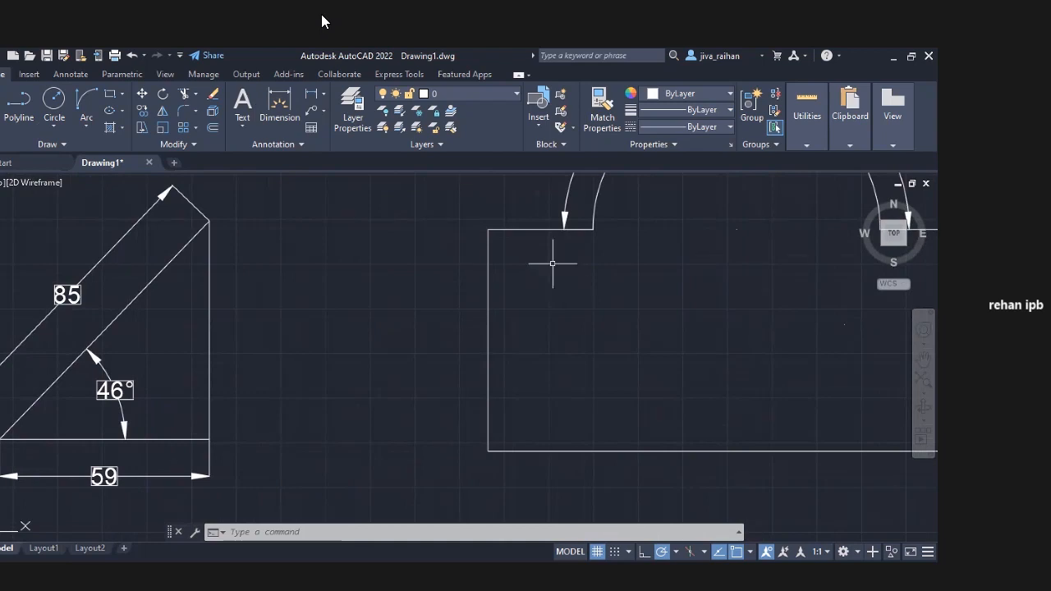
{"action": "left_click", "coordinate": [42, 162]}
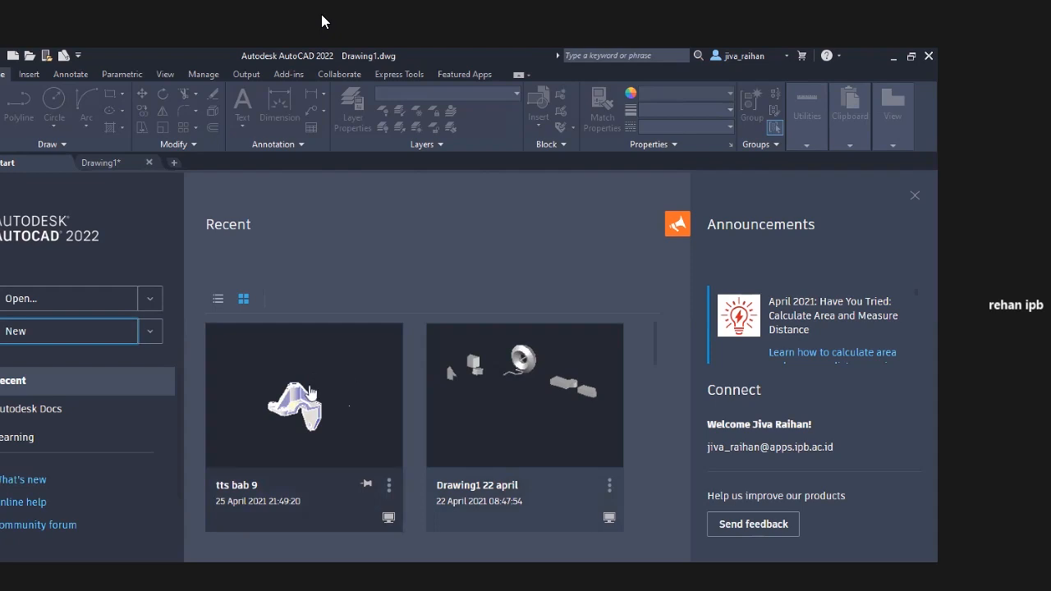
{"action": "left_click", "coordinate": [309, 393]}
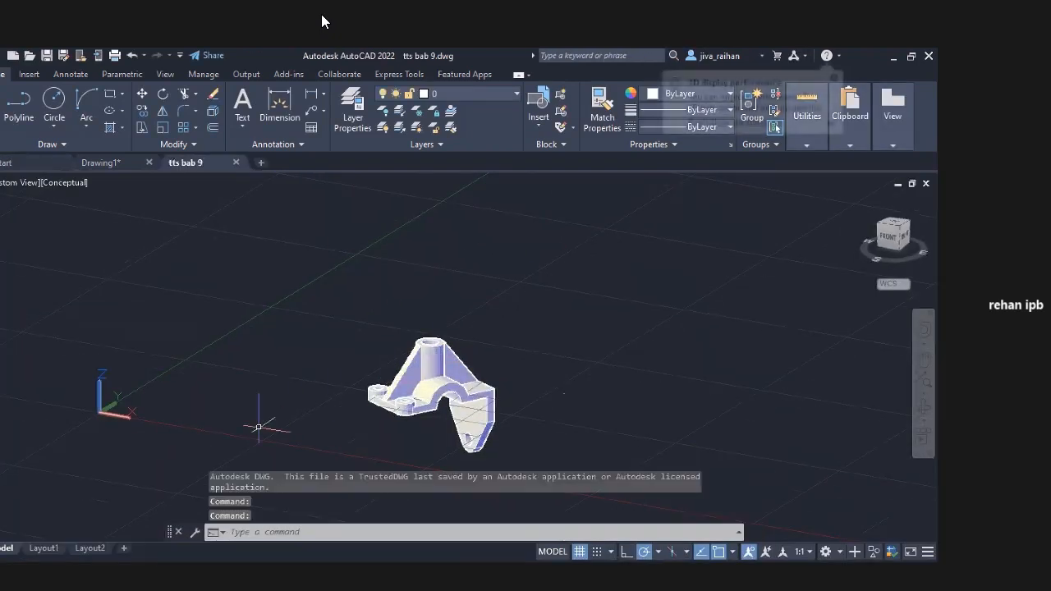
{"action": "left_click", "coordinate": [124, 549]}
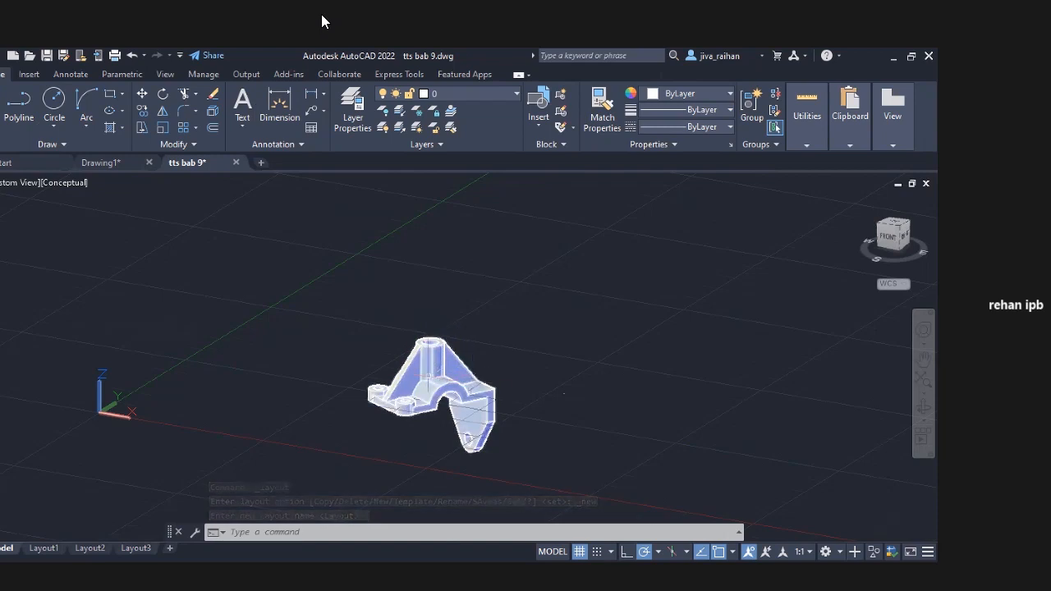
Rotate the 3D bracket freehand about the outer top corner of its plate above the downward leg.
{"action": "middle_click_drag", "start_coordinate": [480, 376], "coordinate": [448, 403], "text": "shift"}
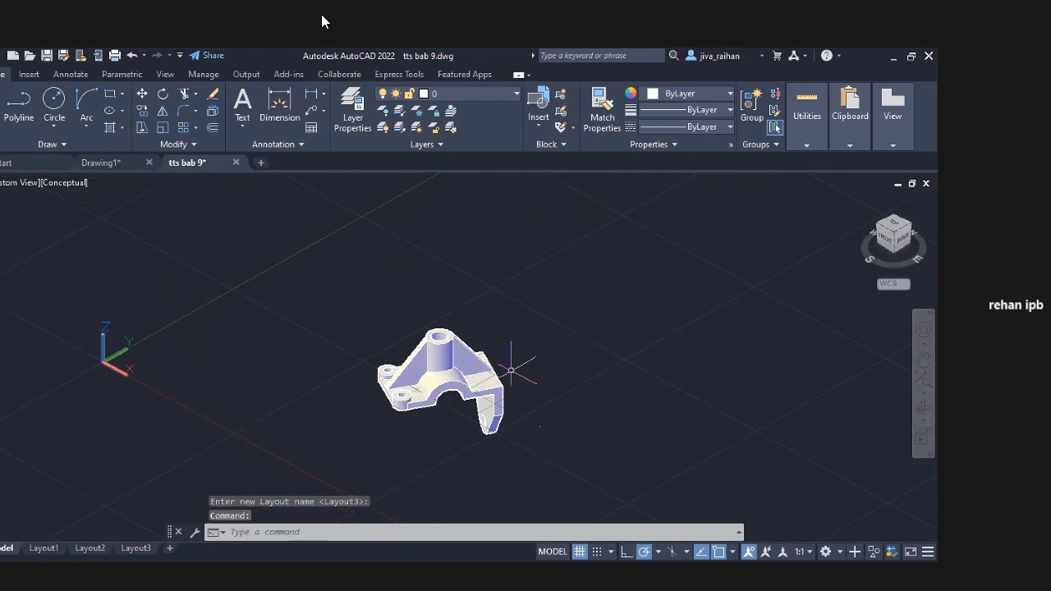
{"action": "left_click", "coordinate": [440, 369]}
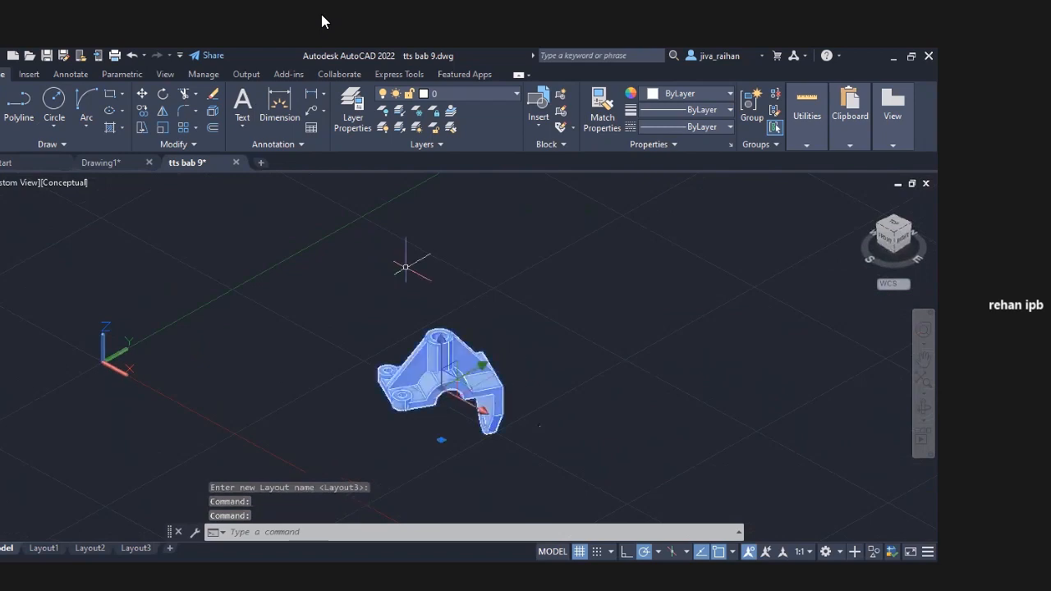
{"action": "left_click", "coordinate": [164, 95]}
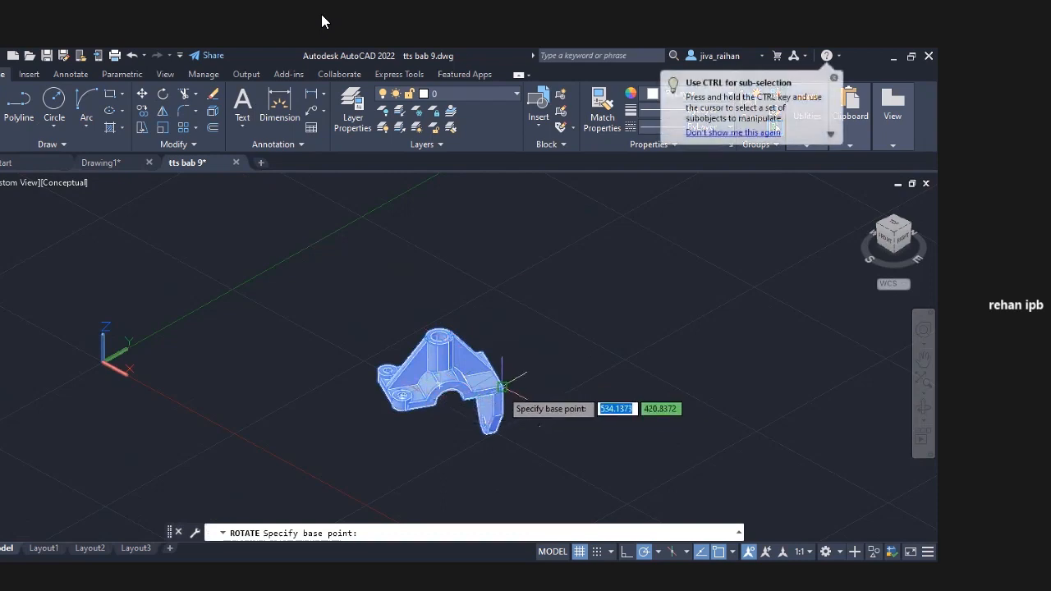
{"action": "left_click", "coordinate": [503, 386]}
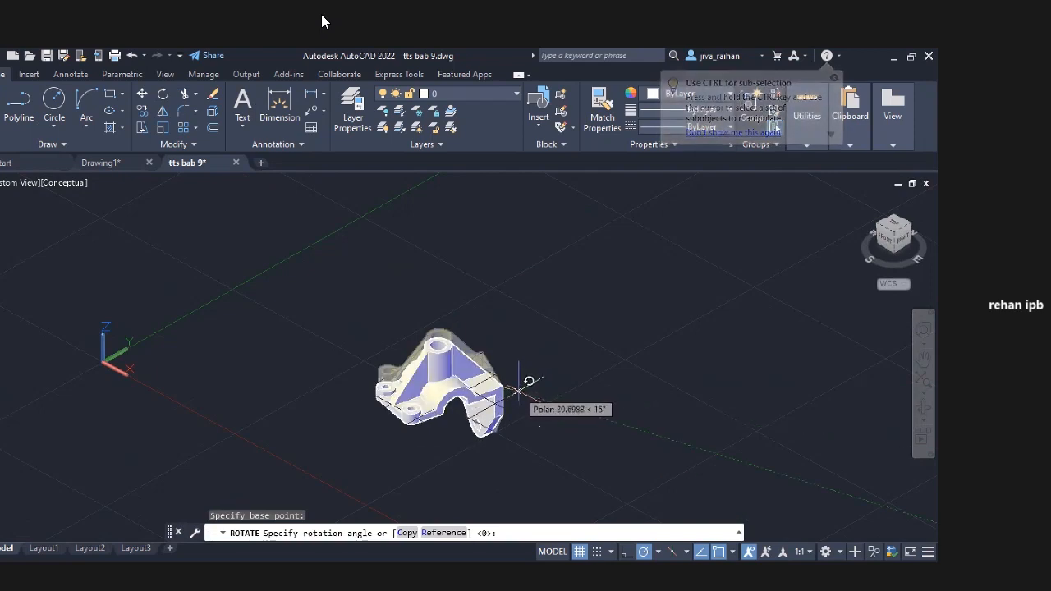
{"action": "left_click", "coordinate": [521, 389]}
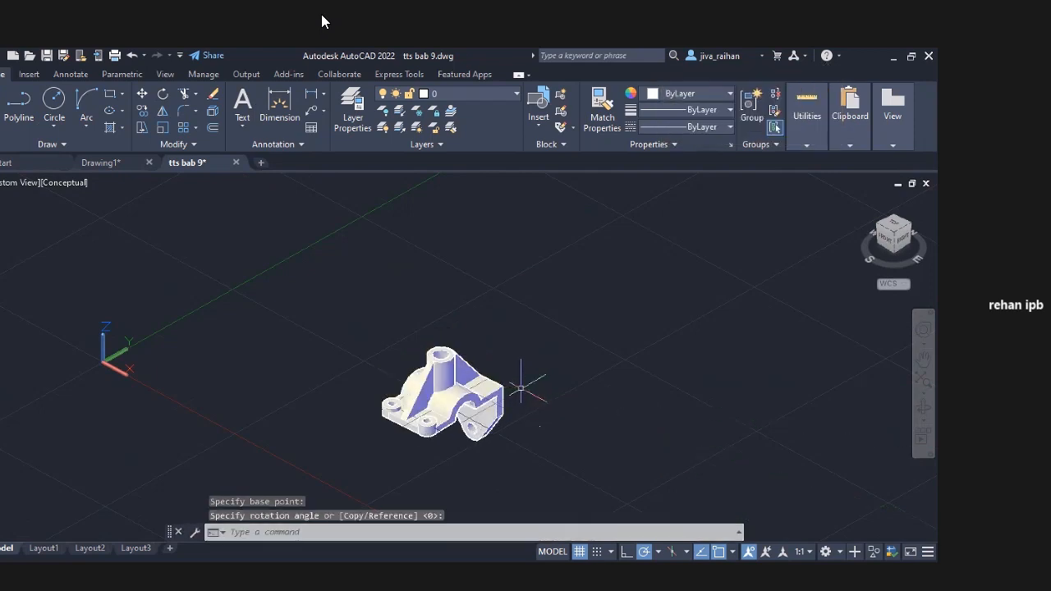
Move the bracket so the far top corner of its plate on the leg side sits at the coordinate origin.
{"action": "middle_click_drag", "start_coordinate": [499, 347], "coordinate": [448, 355], "text": "shift"}
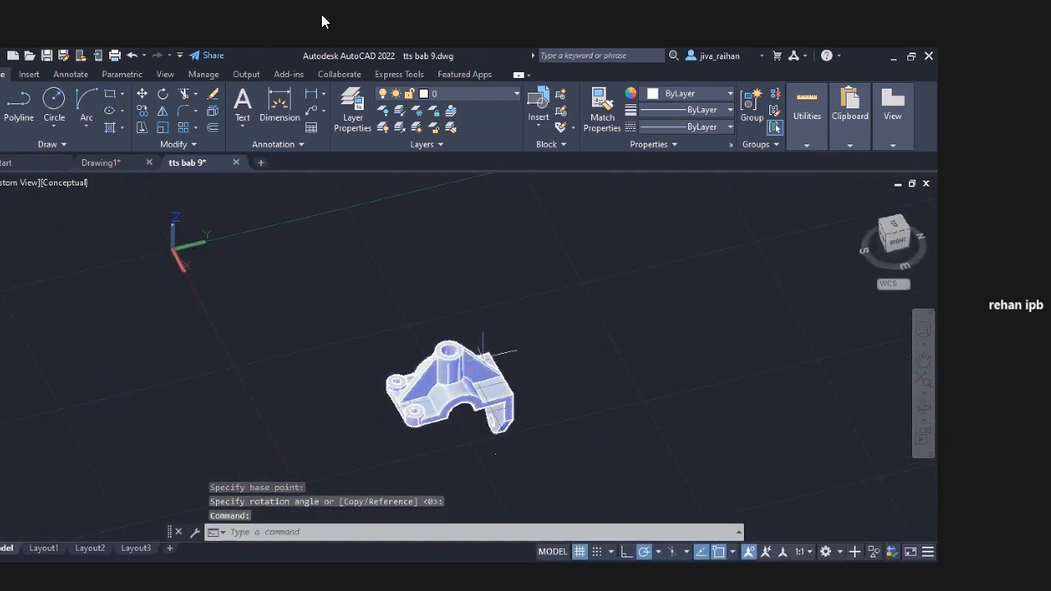
{"action": "left_click", "coordinate": [486, 353]}
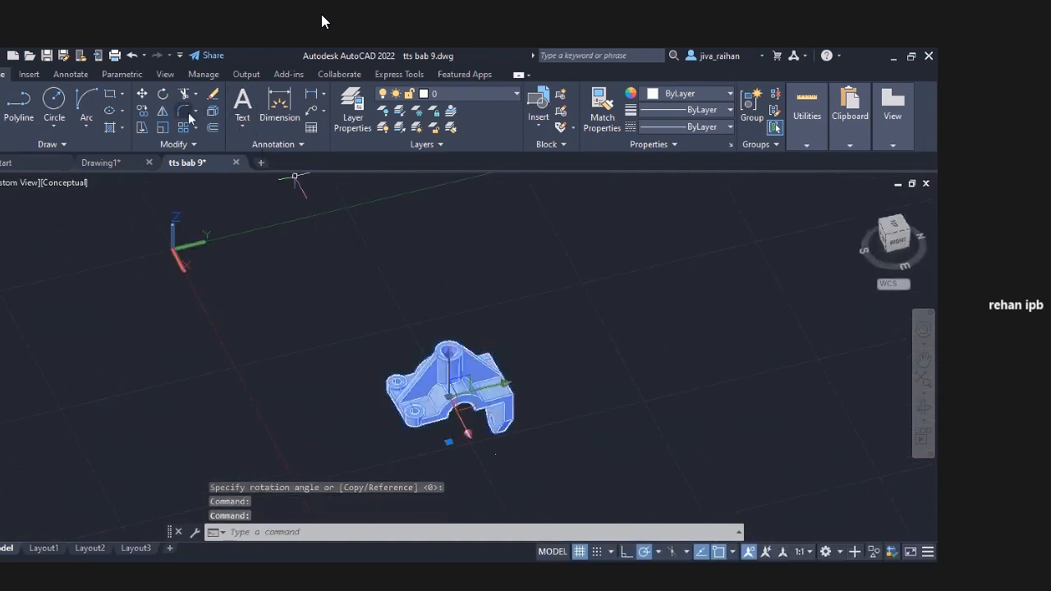
{"action": "left_click", "coordinate": [143, 97]}
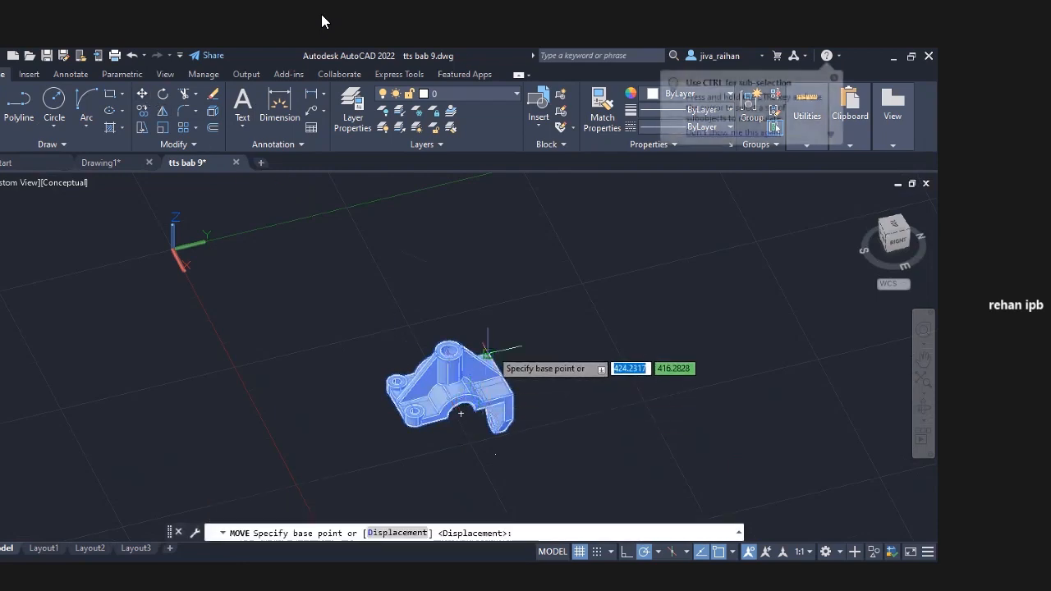
{"action": "scroll", "coordinate": [471, 358], "scroll_direction": "up", "scroll_amount": 5}
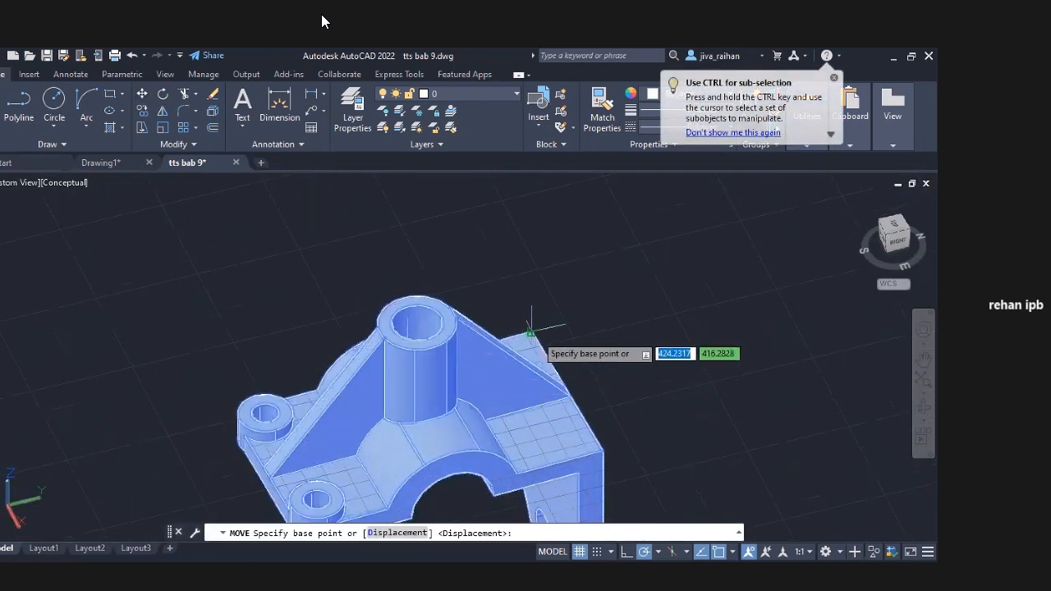
{"action": "left_click", "coordinate": [530, 332]}
{"action": "scroll", "coordinate": [286, 298], "scroll_direction": "down", "scroll_amount": 5}
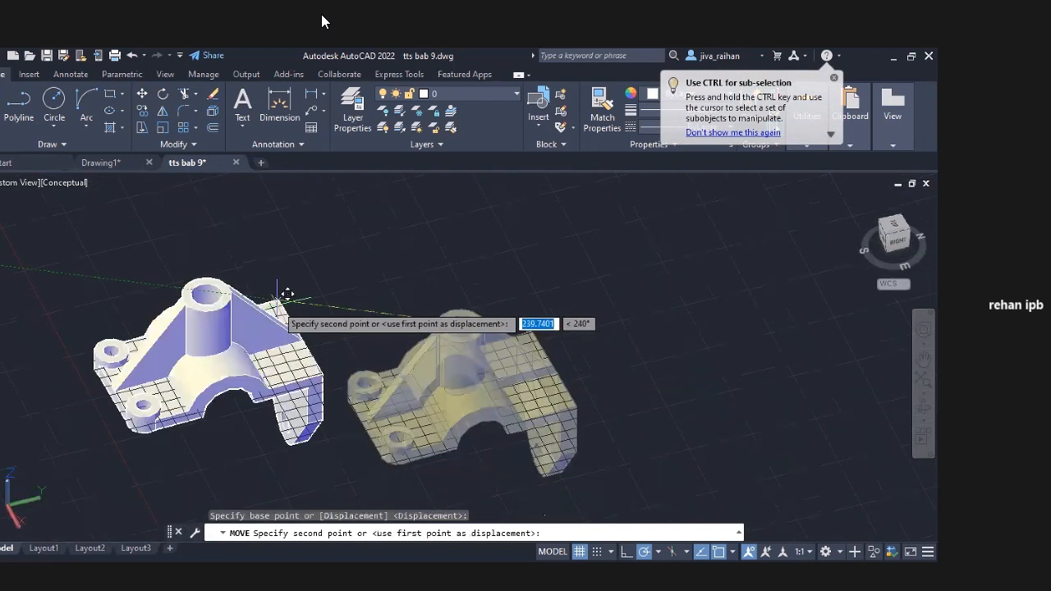
{"action": "middle_click_drag", "start_coordinate": [246, 298], "coordinate": [451, 358]}
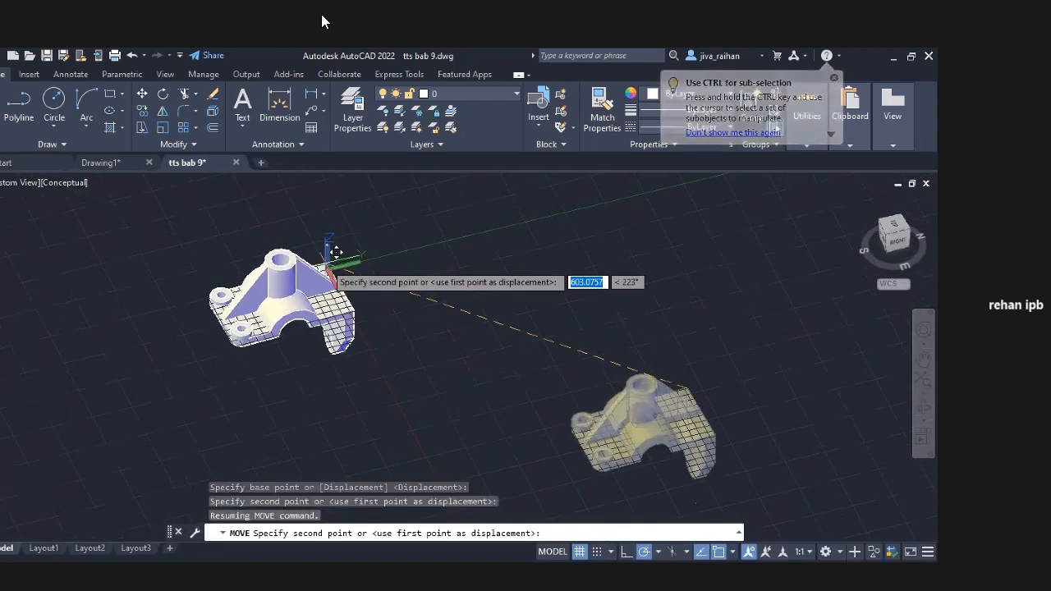
{"action": "scroll", "coordinate": [340, 270], "scroll_direction": "up", "scroll_amount": 5}
{"action": "scroll", "coordinate": [332, 256], "scroll_direction": "up", "scroll_amount": 4}
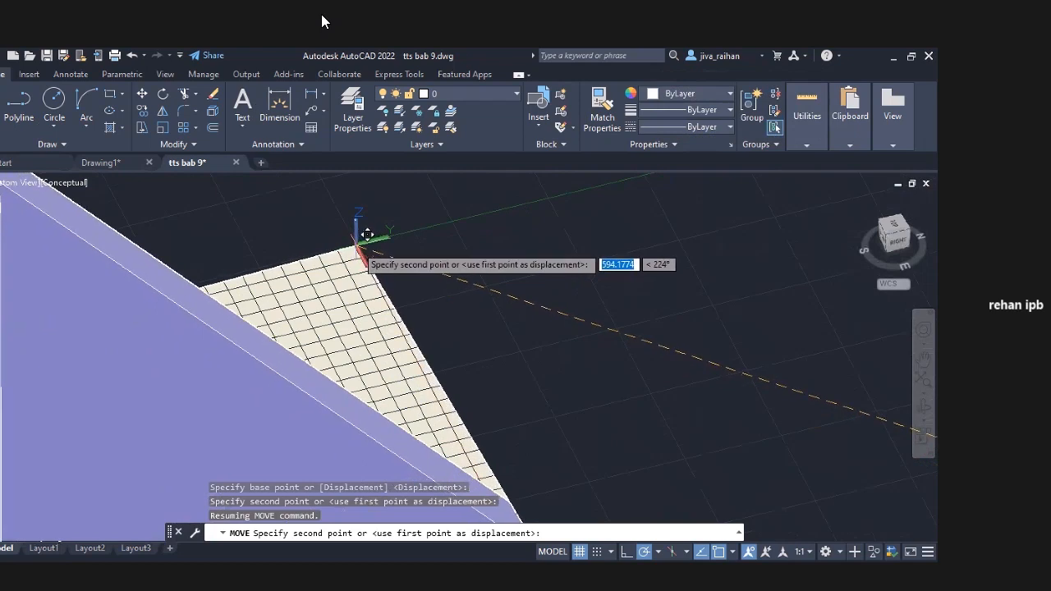
{"action": "left_click", "coordinate": [367, 235]}
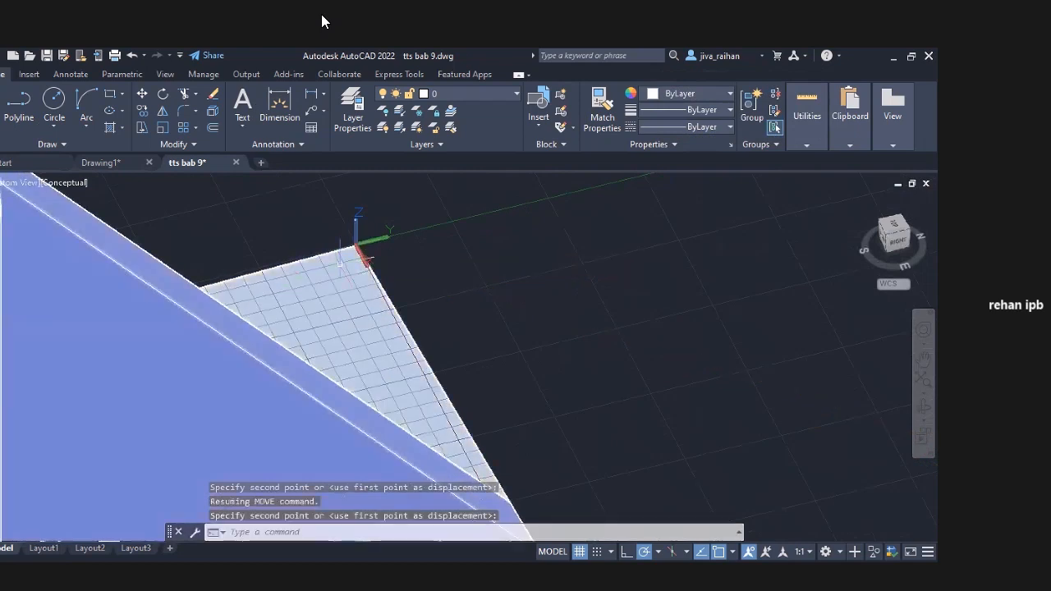
Examine the bracket's placement at the origin from several angles, finishing with a near right-side view.
{"action": "scroll", "coordinate": [384, 256], "scroll_direction": "down", "scroll_amount": 3}
{"action": "mouse_move", "coordinate": [409, 287]}
{"action": "middle_mouse_down", "text": "shift"}
{"action": "mouse_move", "coordinate": [357, 251]}
{"action": "mouse_move", "coordinate": [358, 232]}
{"action": "mouse_move", "coordinate": [328, 225]}
{"action": "mouse_move", "coordinate": [304, 245]}
{"action": "mouse_move", "coordinate": [445, 295]}
{"action": "mouse_move", "coordinate": [402, 304]}
{"action": "middle_mouse_up", "text": "shift"}
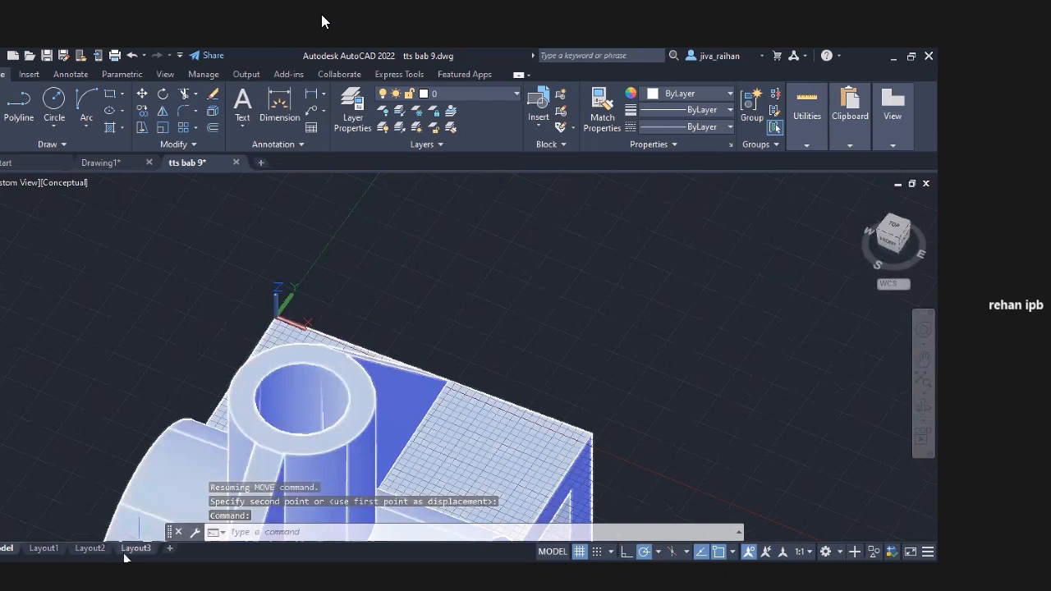
{"action": "scroll", "coordinate": [476, 331], "scroll_direction": "down", "scroll_amount": 3}
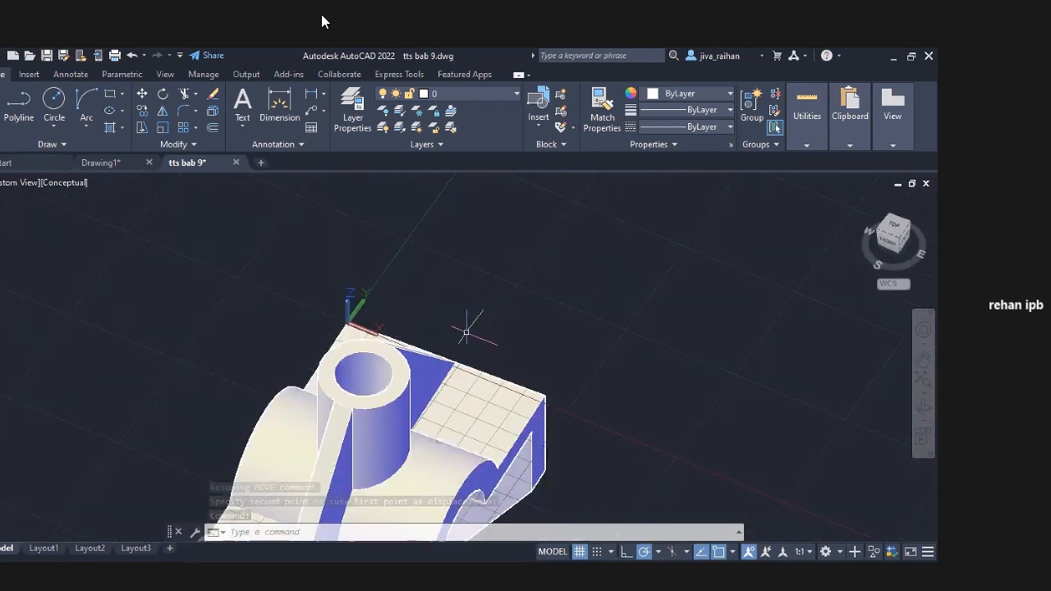
{"action": "middle_click_drag", "start_coordinate": [482, 355], "coordinate": [400, 286], "text": "shift"}
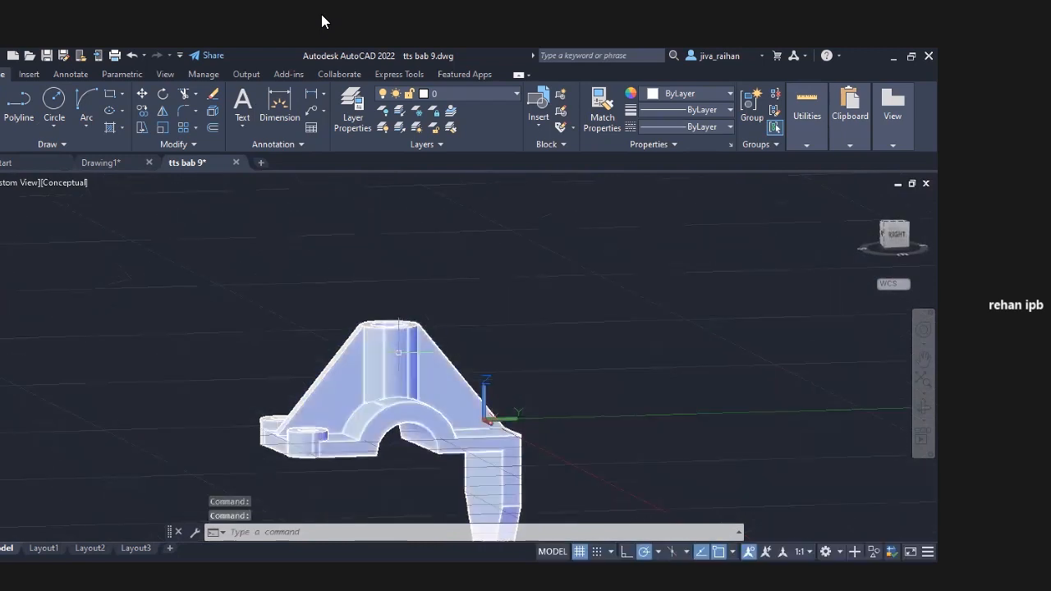
{"action": "middle_click_drag", "start_coordinate": [431, 385], "coordinate": [392, 279]}
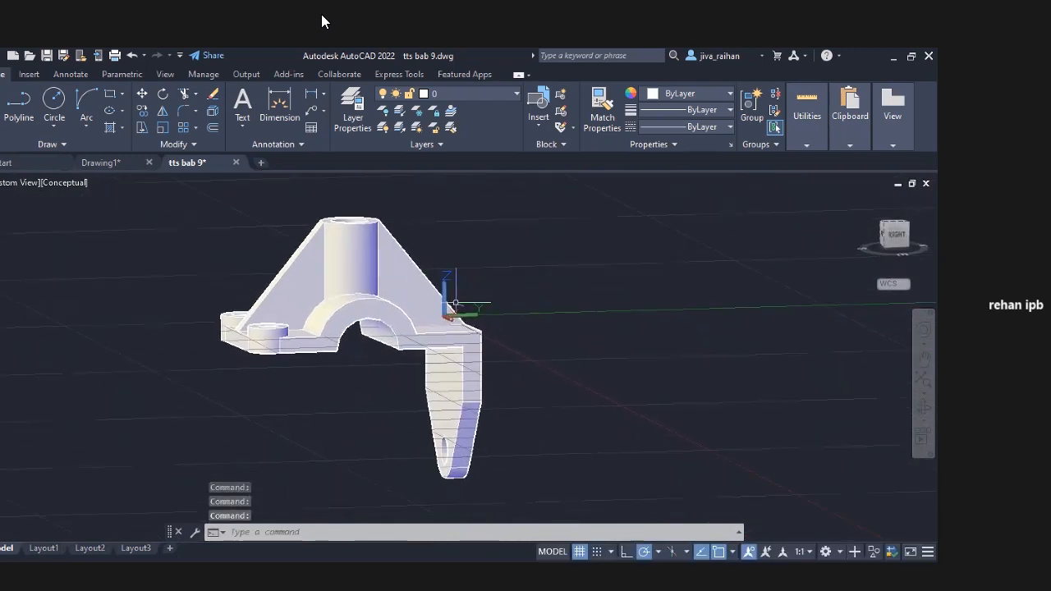
{"action": "middle_click_drag", "start_coordinate": [496, 308], "coordinate": [468, 350], "text": "shift"}
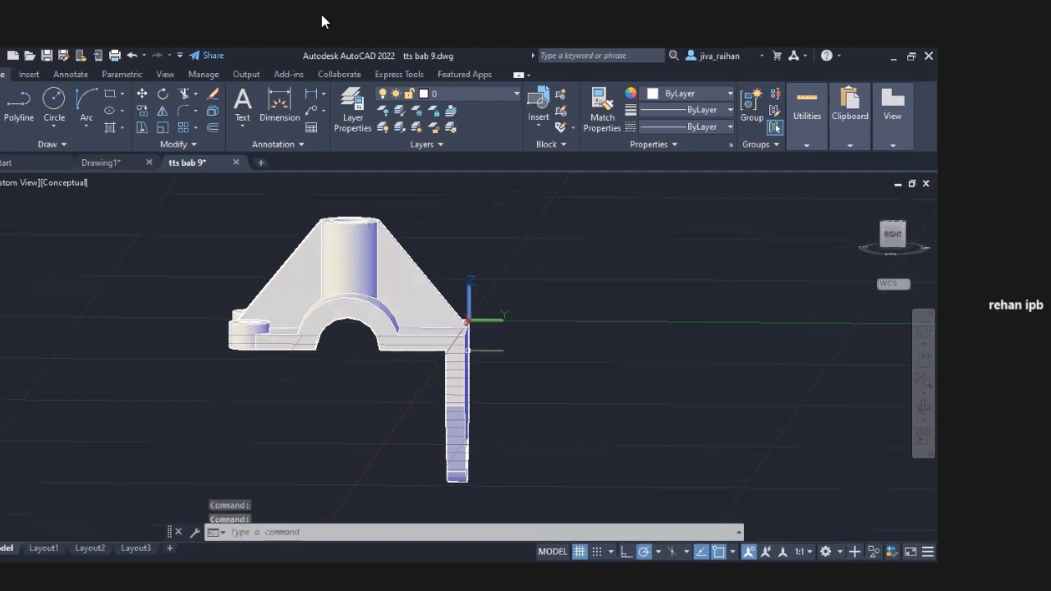
Start a base view from model space with the bracket as its source and Layout3 as the target layout.
{"action": "left_click", "coordinate": [903, 146]}
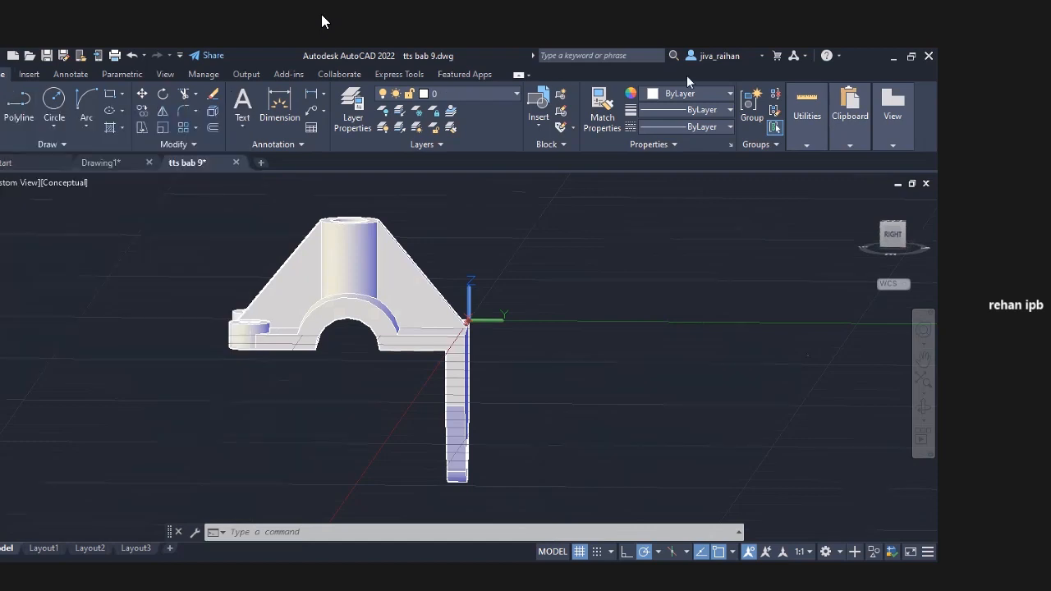
{"action": "left_click", "coordinate": [879, 122]}
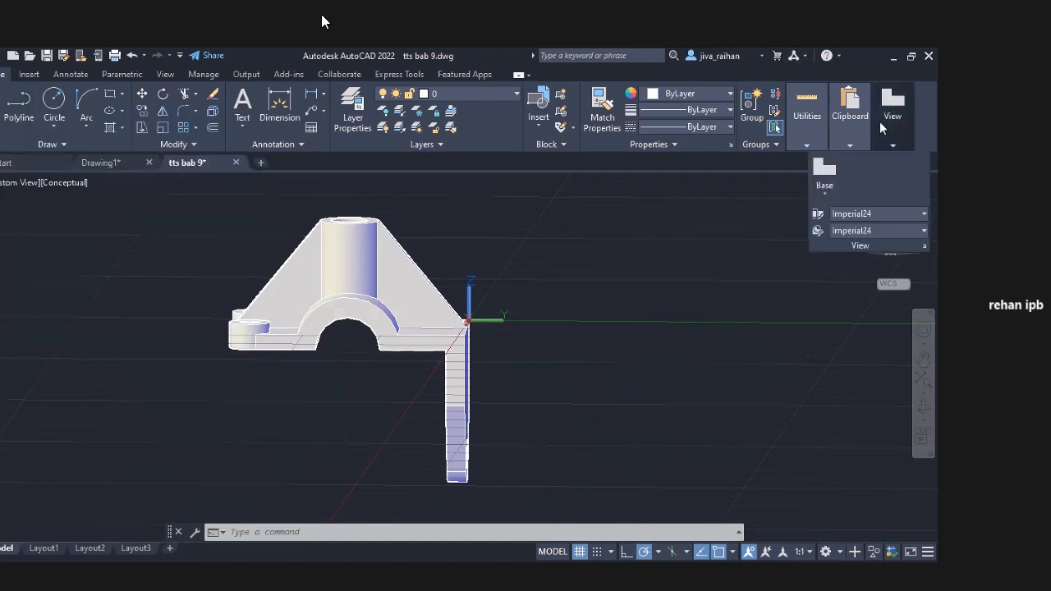
{"action": "left_click", "coordinate": [820, 195]}
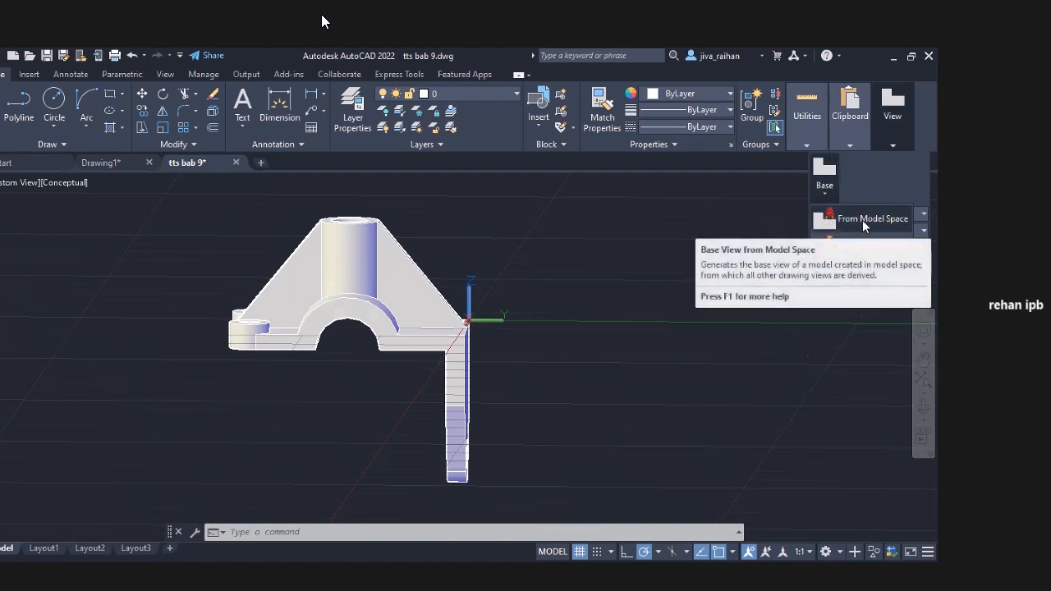
{"action": "left_click", "coordinate": [855, 221]}
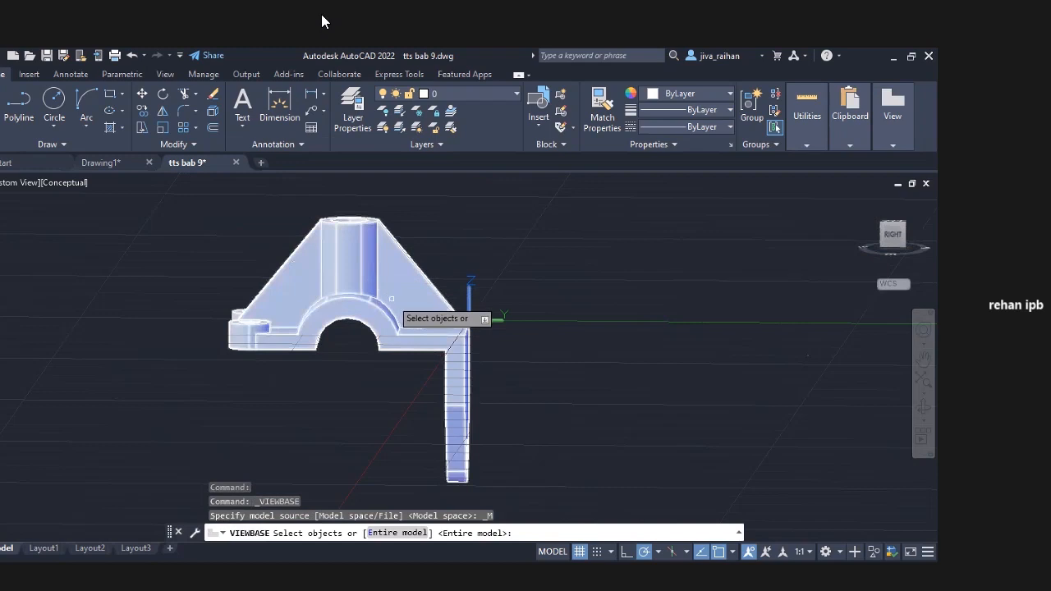
{"action": "left_click", "coordinate": [391, 299]}
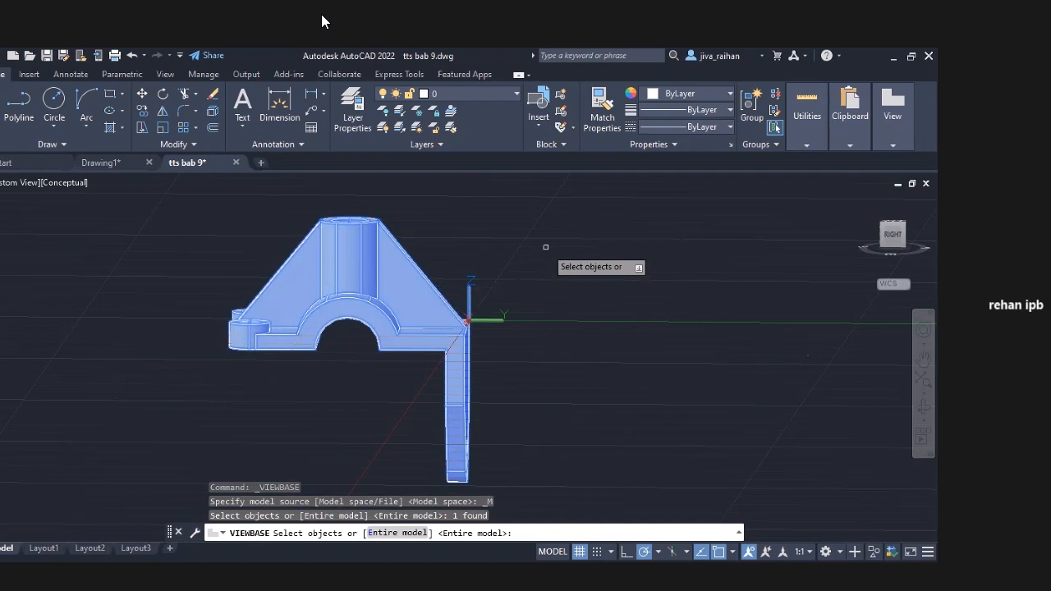
{"action": "key", "text": "Return"}
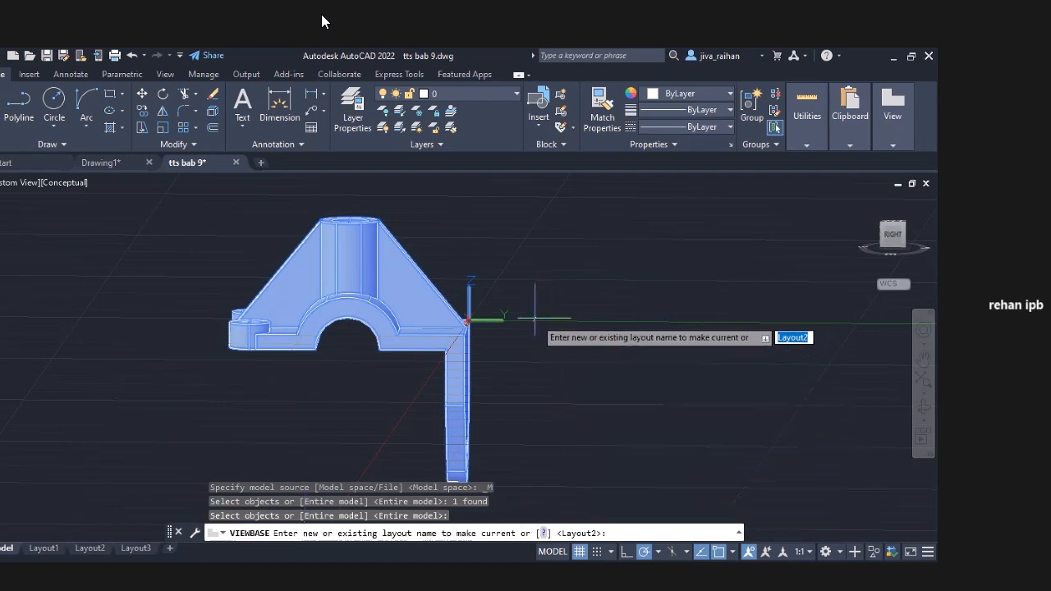
{"action": "key", "text": "Right"}
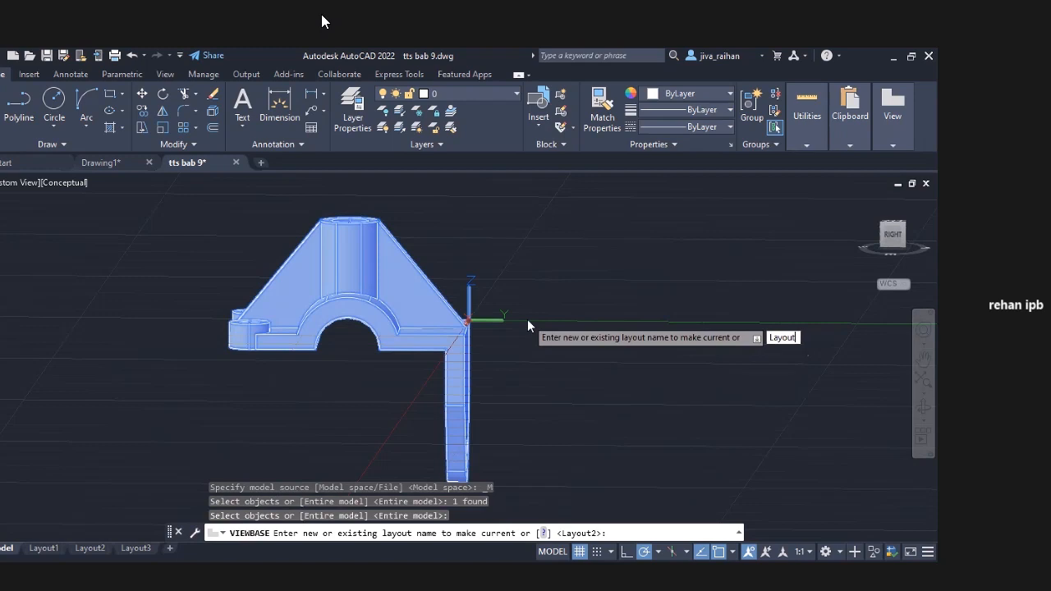
{"action": "key", "text": "Return"}
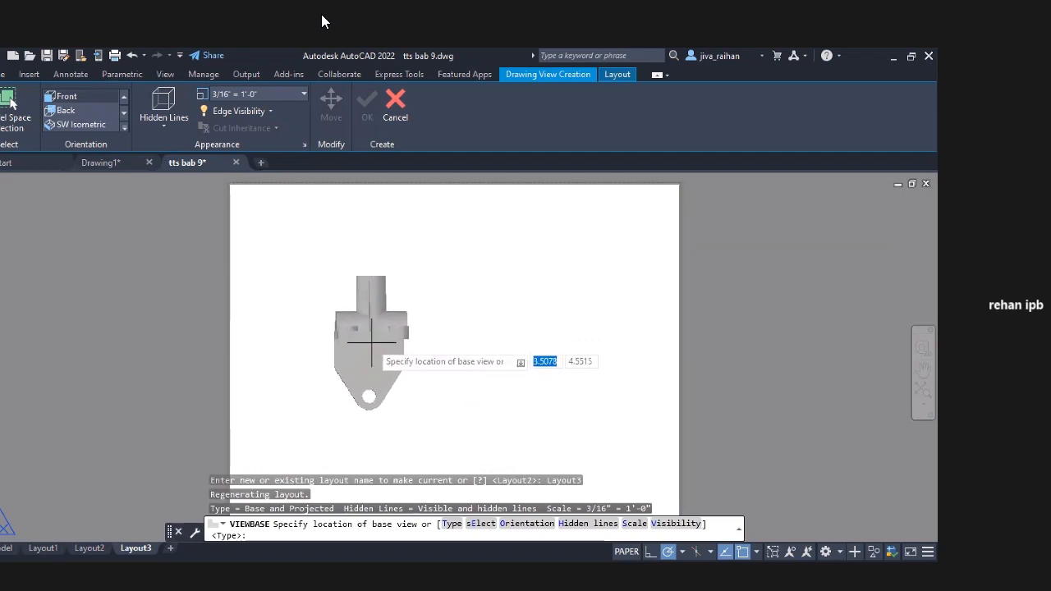
Place the bracket's base view in the lower-left area of the Layout3 sheet, at about (3.1, 2.5).
{"action": "scroll", "coordinate": [371, 342], "scroll_direction": "down", "scroll_amount": 1}
{"action": "scroll", "coordinate": [379, 387], "scroll_direction": "up", "scroll_amount": 1}
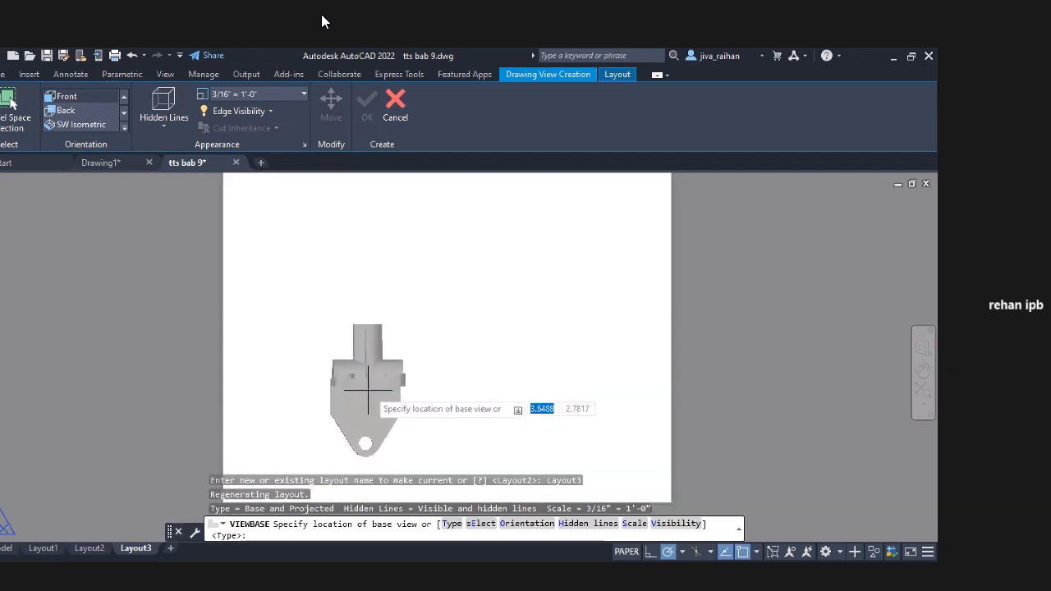
{"action": "scroll", "coordinate": [352, 296], "scroll_direction": "down", "scroll_amount": 2}
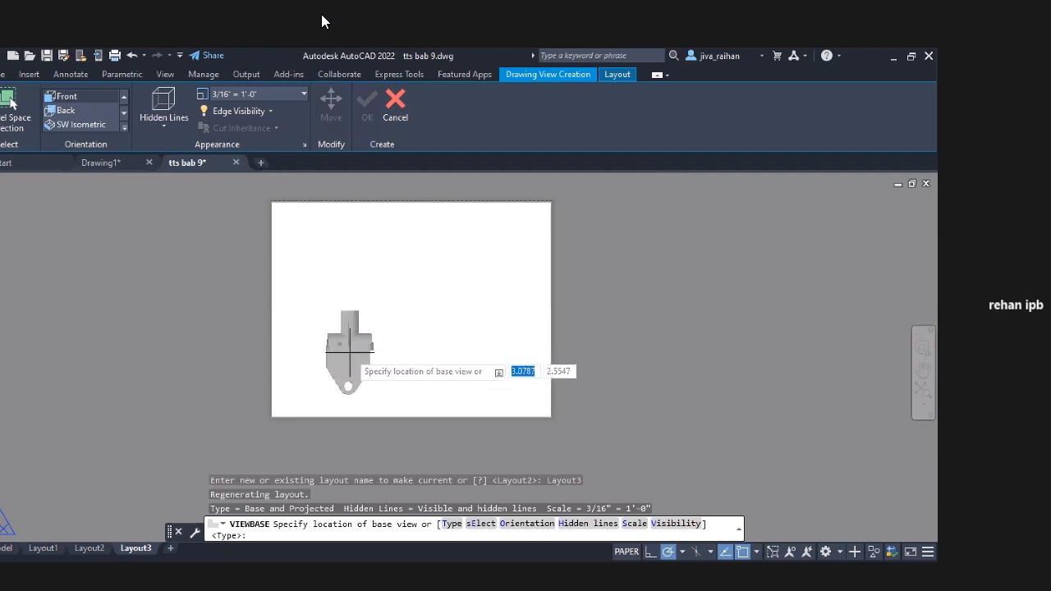
{"action": "left_click", "coordinate": [351, 353]}
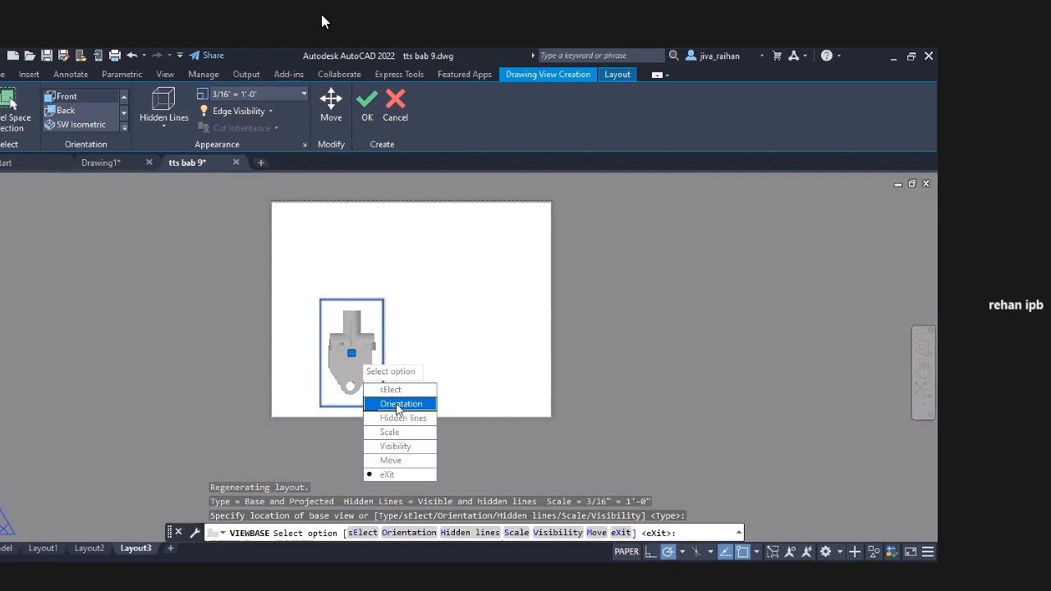
Try to reselect the bracket as the base view's source, cancel the view creation and return to Layout3.
{"action": "left_click", "coordinate": [397, 404]}
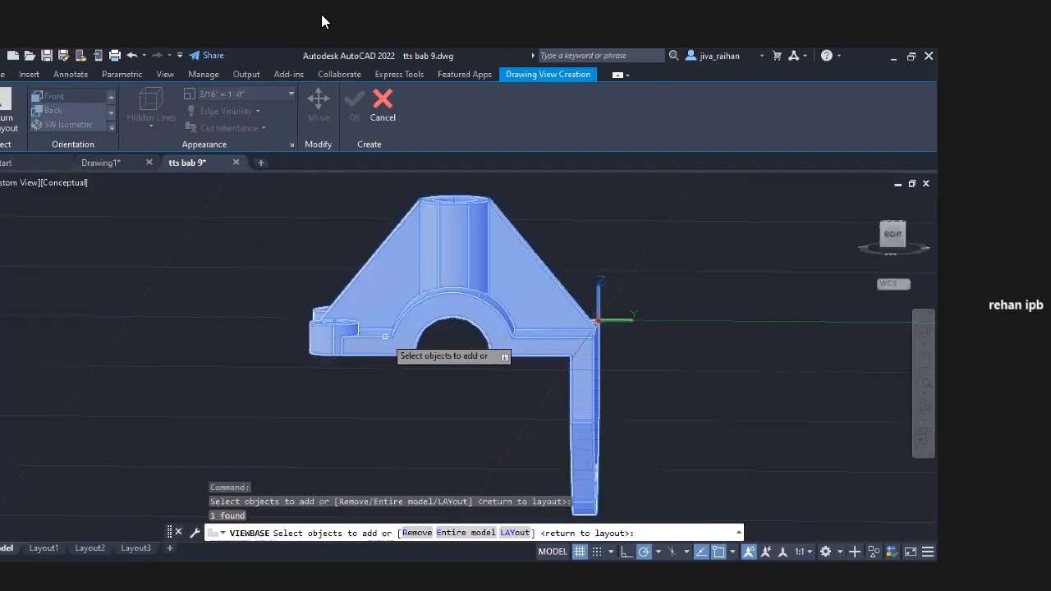
{"action": "left_click", "coordinate": [385, 336]}
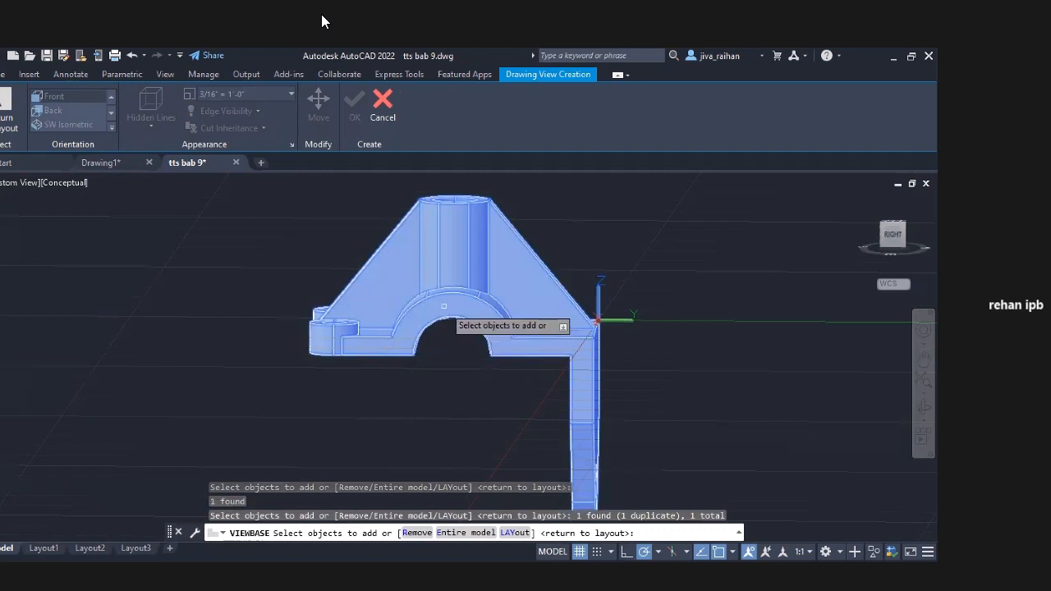
{"action": "left_click", "coordinate": [393, 110]}
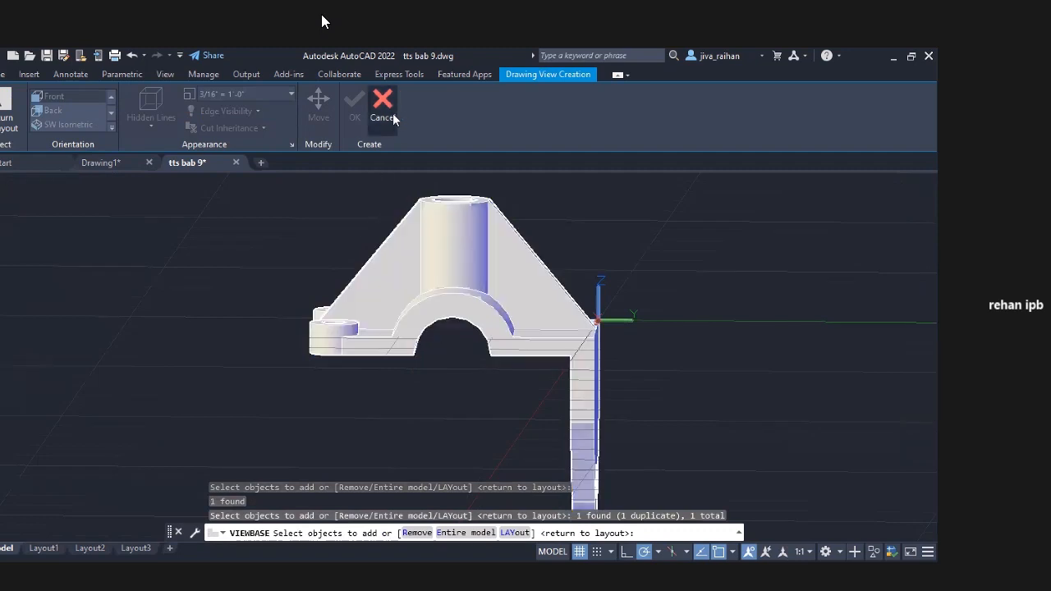
{"action": "left_click", "coordinate": [146, 550]}
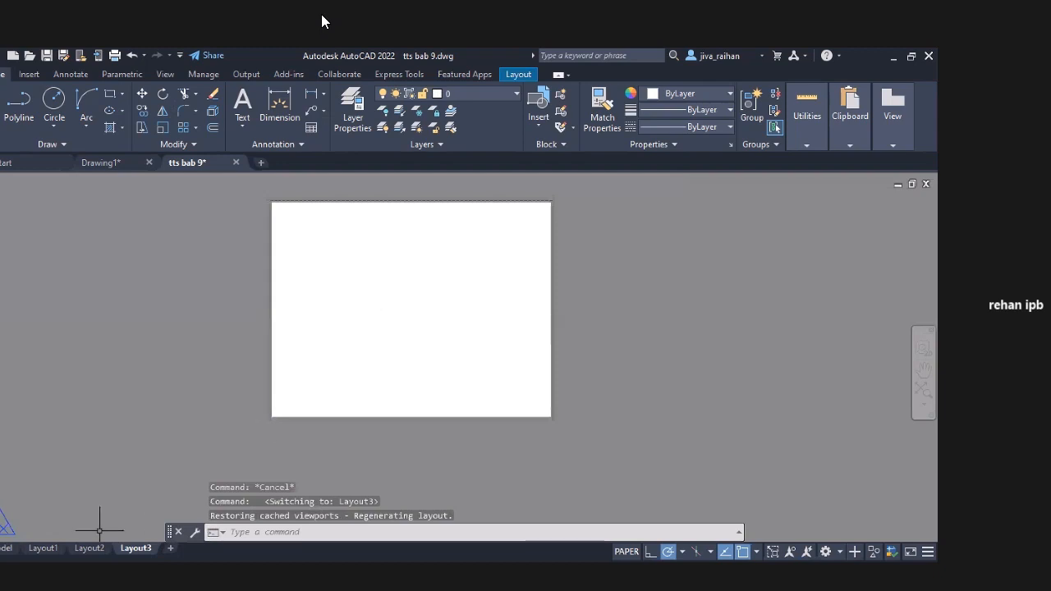
Start a base view from model space with the bracket as its source and Layout3 as the target layout.
{"action": "left_click", "coordinate": [8, 549]}
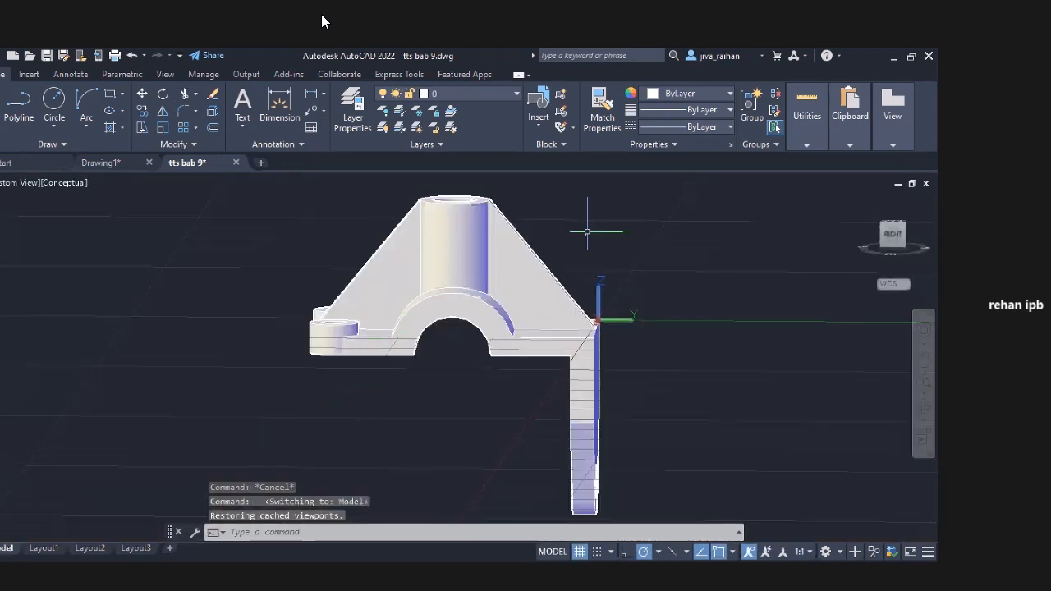
{"action": "mouse_move", "coordinate": [903, 117]}
{"action": "left_click", "coordinate": [824, 189]}
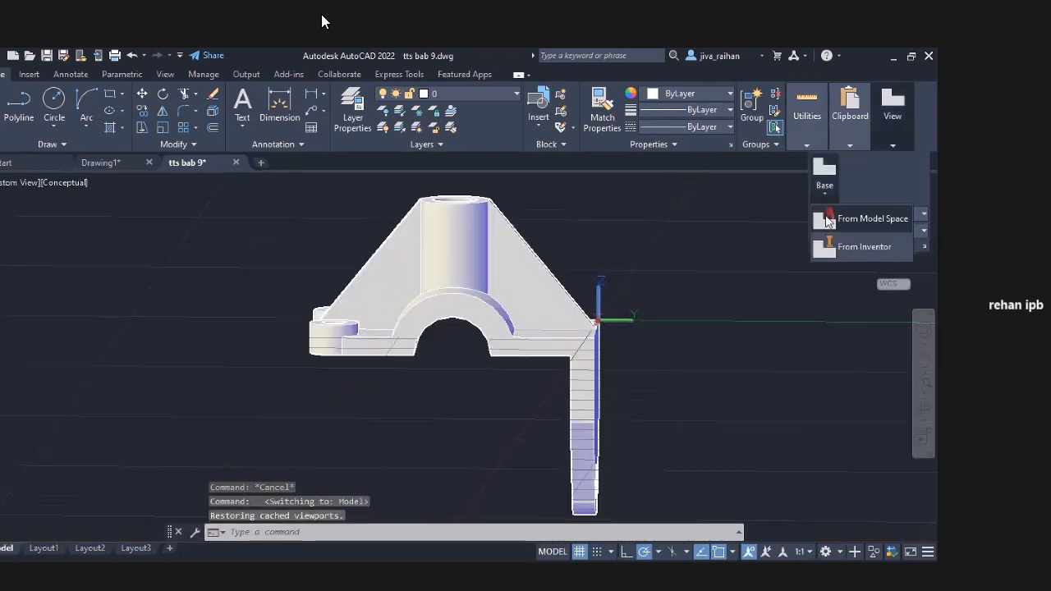
{"action": "left_click", "coordinate": [861, 216]}
{"action": "left_click", "coordinate": [511, 308]}
{"action": "key", "text": "Return"}
{"action": "key", "text": "Return"}
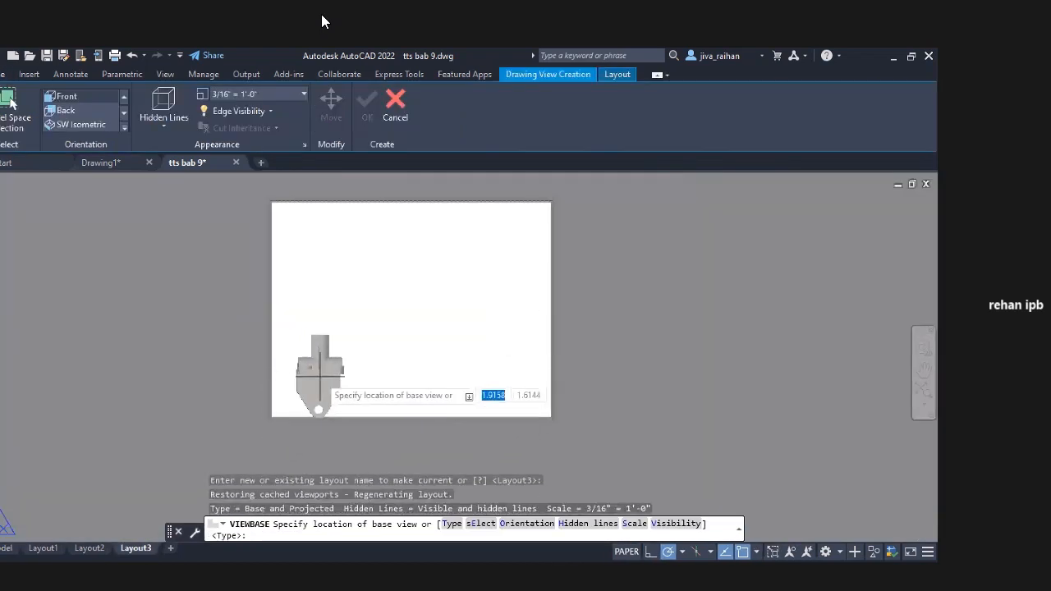
Place the front base view in the lower-left area of the sheet with a projected side view about 4.6 units to its right.
{"action": "left_click", "coordinate": [345, 354]}
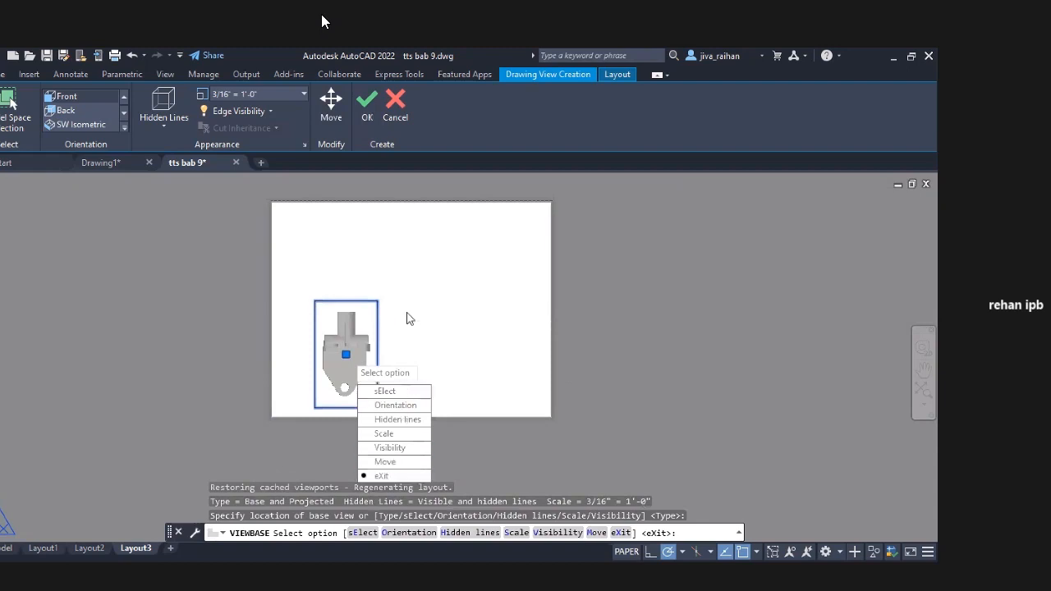
{"action": "key", "text": "Return"}
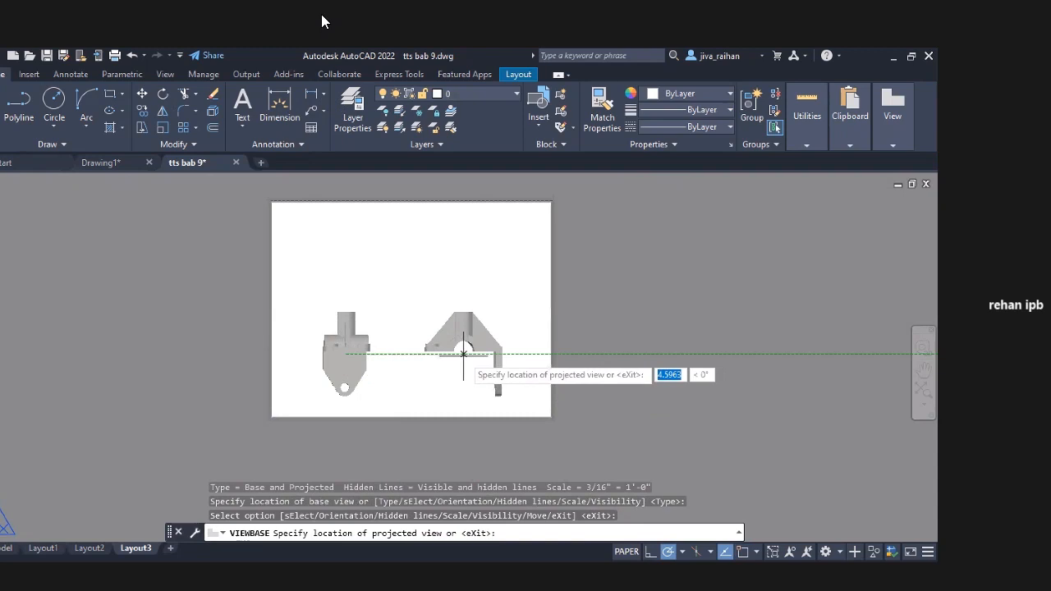
{"action": "left_click", "coordinate": [463, 354]}
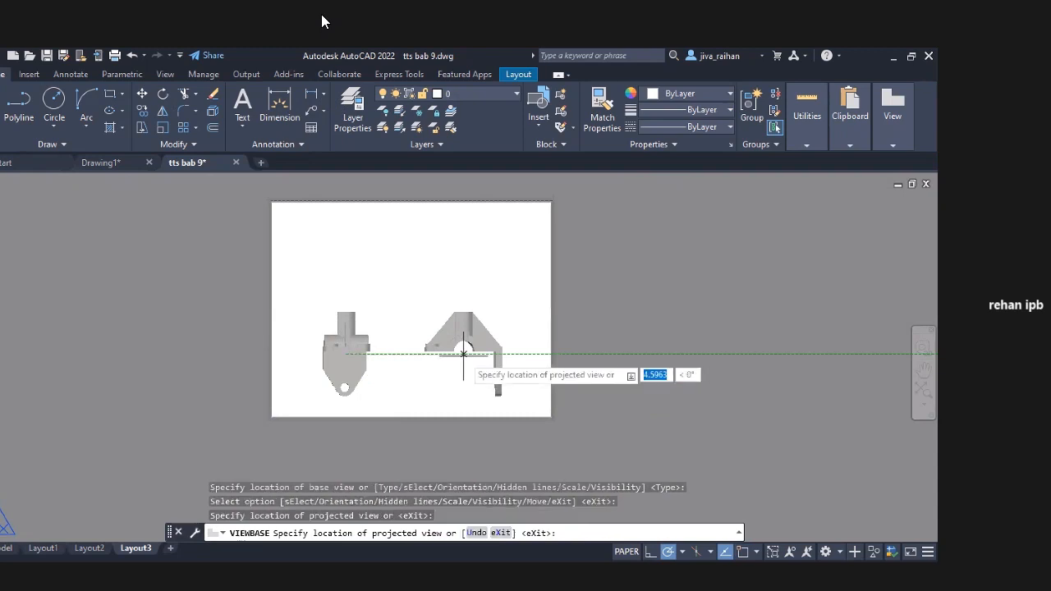
{"action": "key", "text": "Return"}
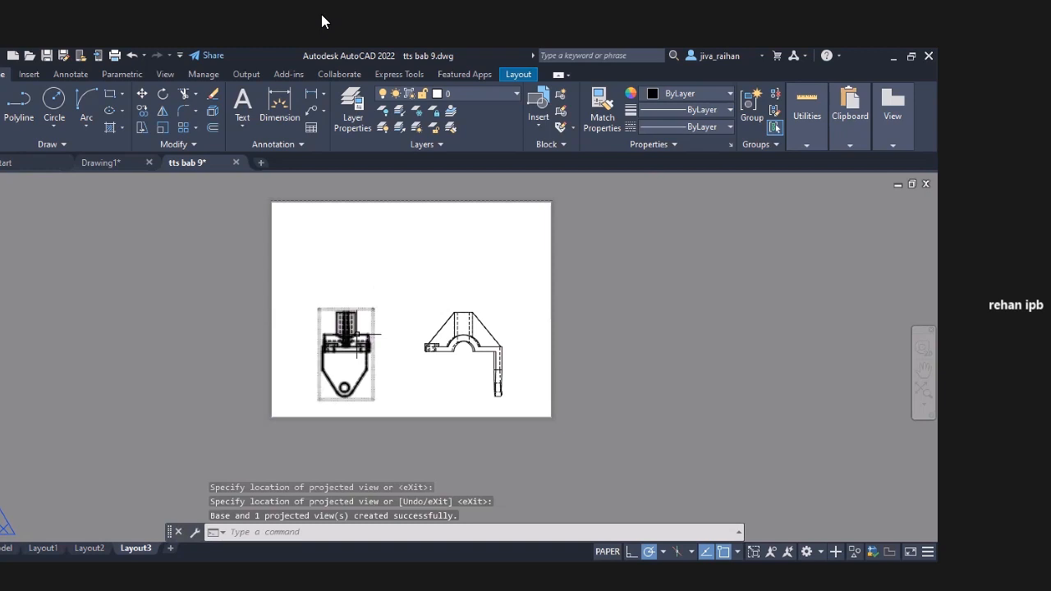
Start another base view of the bracket from model space, targeting Layout3.
{"action": "left_click", "coordinate": [13, 555]}
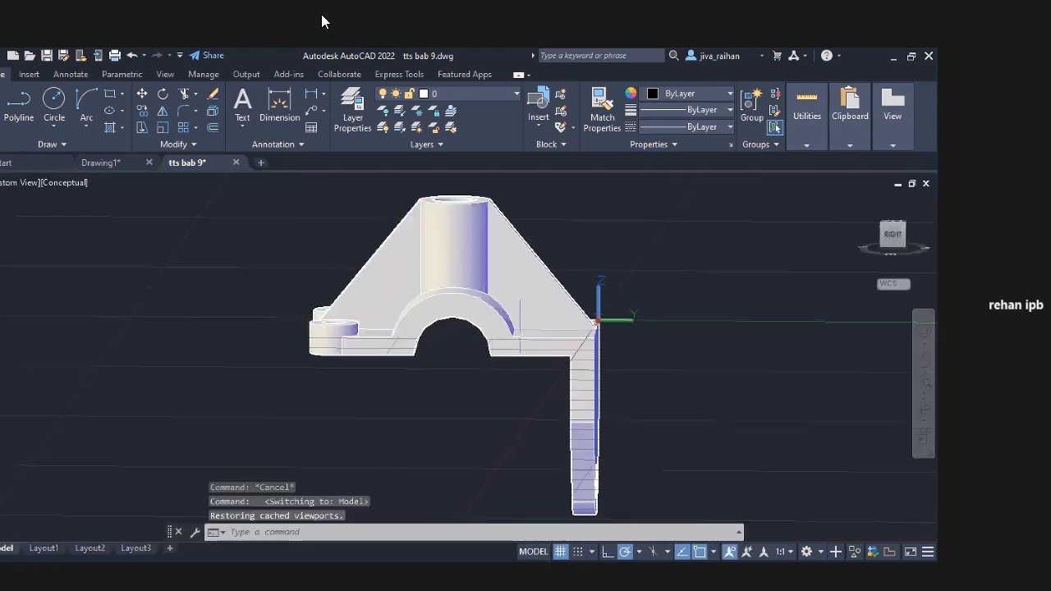
{"action": "left_click", "coordinate": [889, 134]}
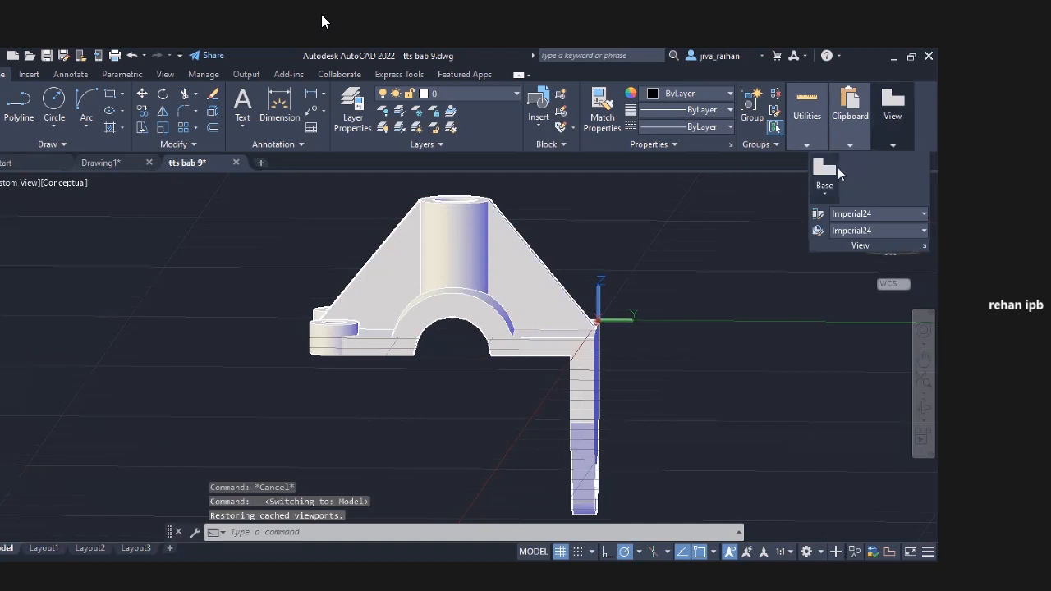
{"action": "left_click", "coordinate": [824, 189]}
{"action": "left_click", "coordinate": [845, 219]}
{"action": "key", "text": "Return"}
{"action": "key", "text": "Return"}
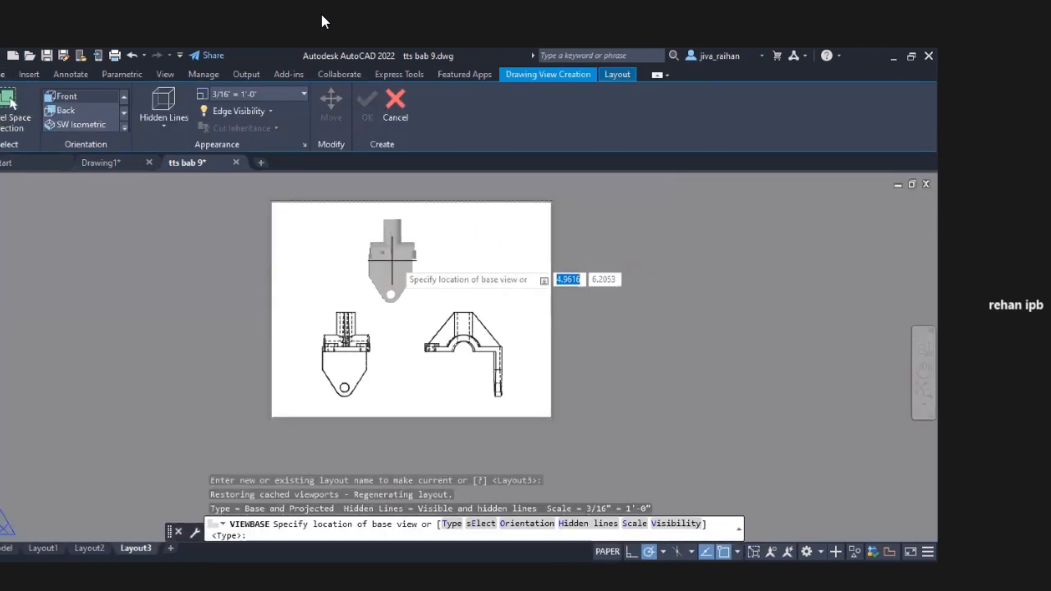
Try to place a top-oriented base view above the front view with a projected view beside it, then return to Layout3.
{"action": "left_click", "coordinate": [354, 254]}
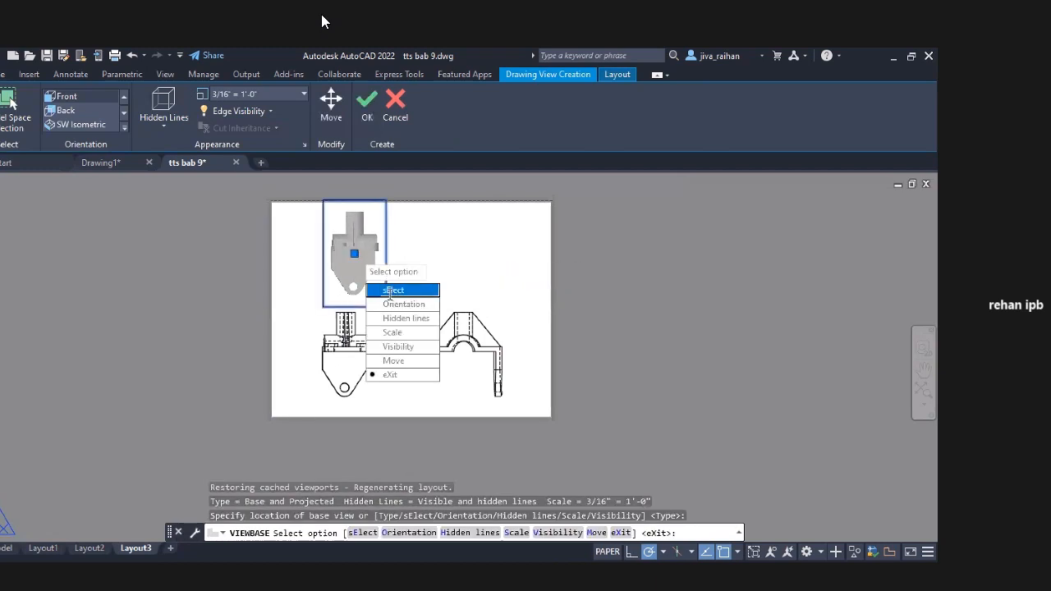
{"action": "left_click", "coordinate": [398, 304]}
{"action": "left_click", "coordinate": [391, 300]}
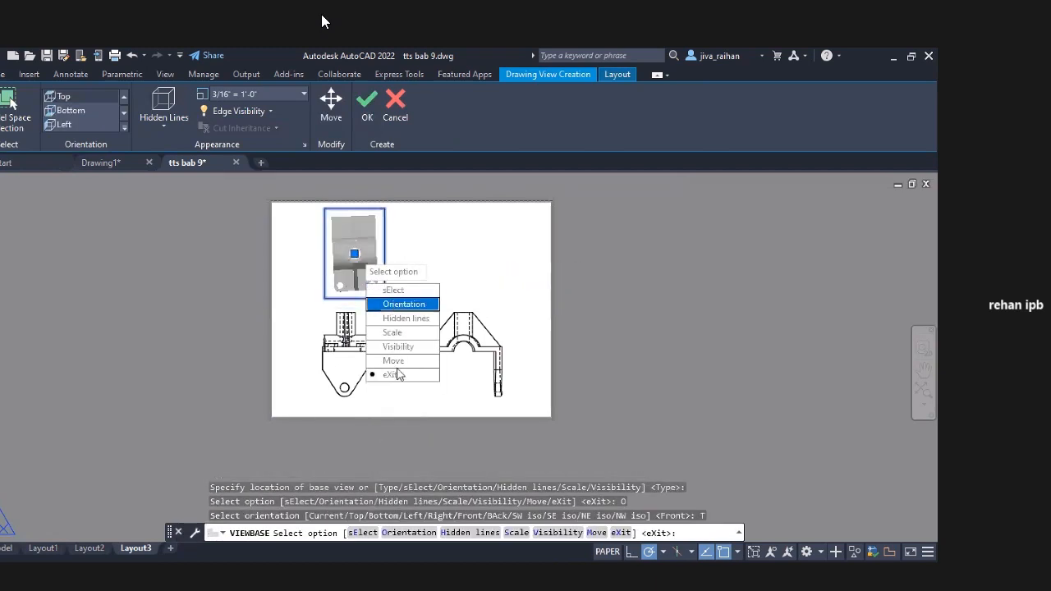
{"action": "left_click", "coordinate": [395, 375]}
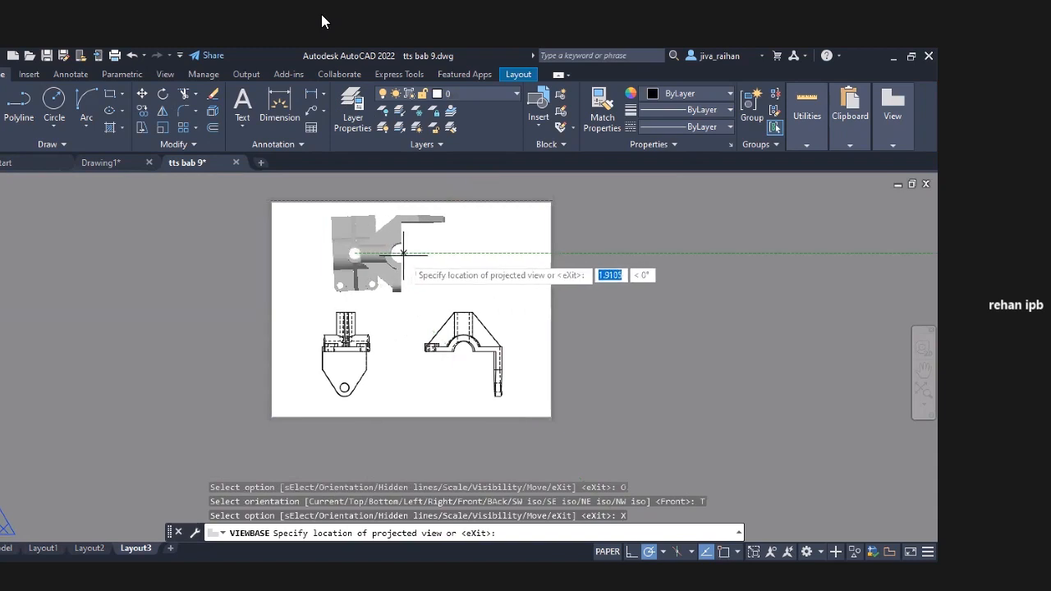
{"action": "left_click", "coordinate": [465, 270]}
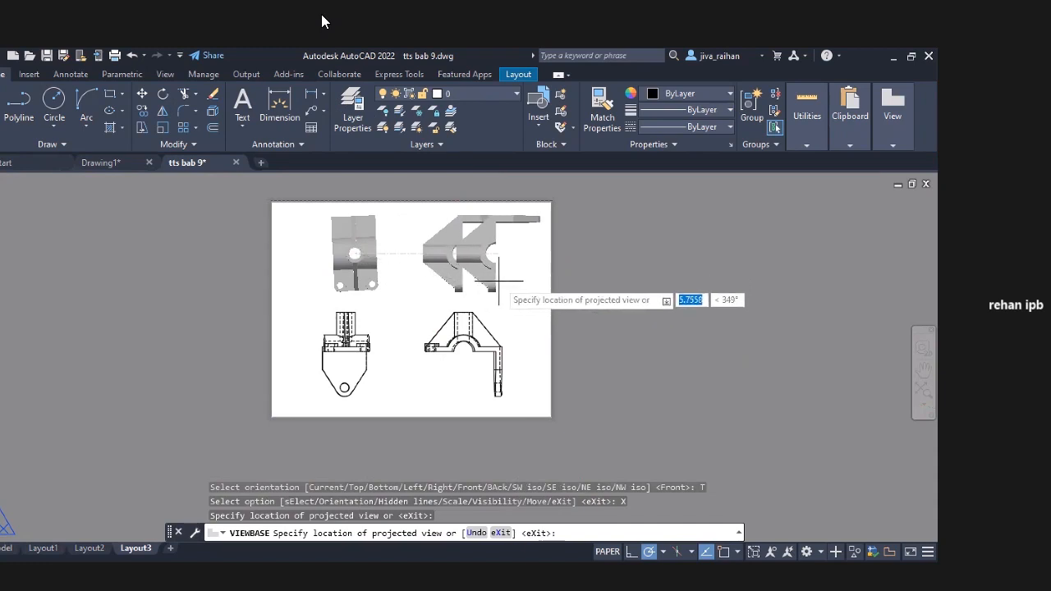
{"action": "key", "text": "Escape"}
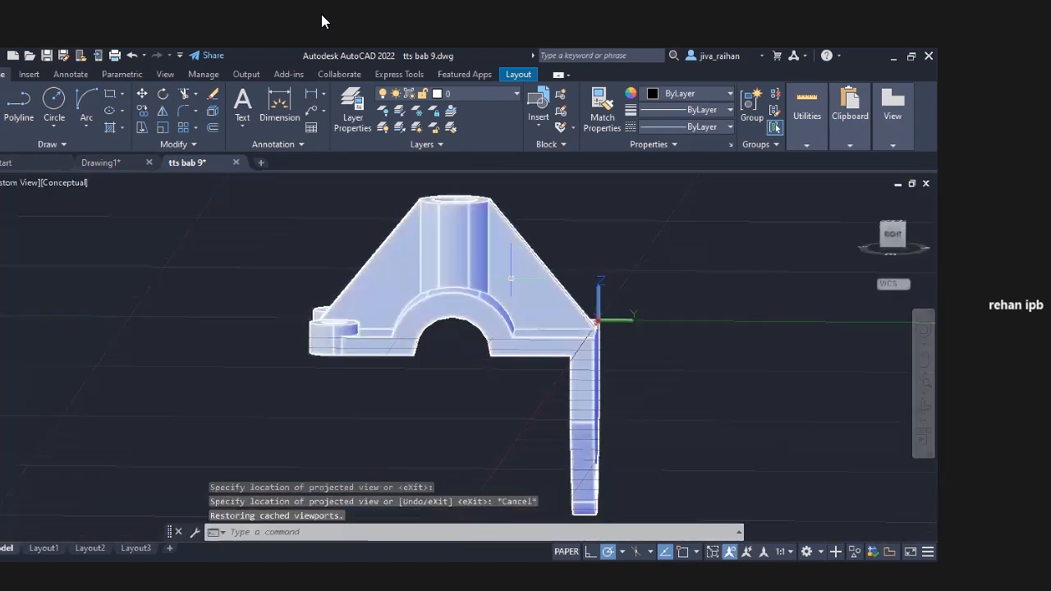
{"action": "left_click", "coordinate": [138, 547]}
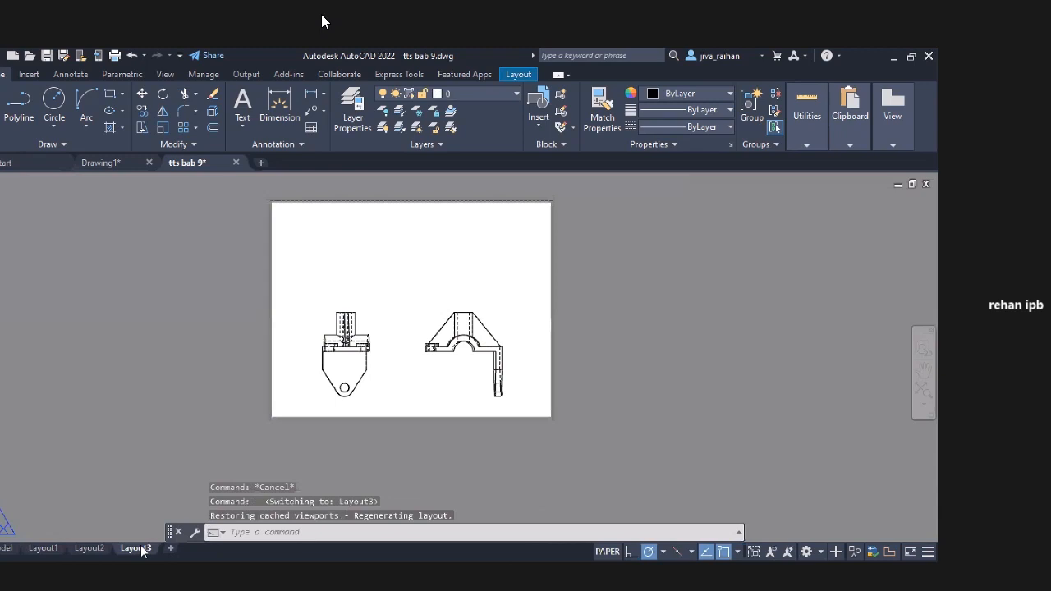
Start a new base view from model space, selecting the bracket as its source and Layout3 for placement.
{"action": "left_click", "coordinate": [4, 549]}
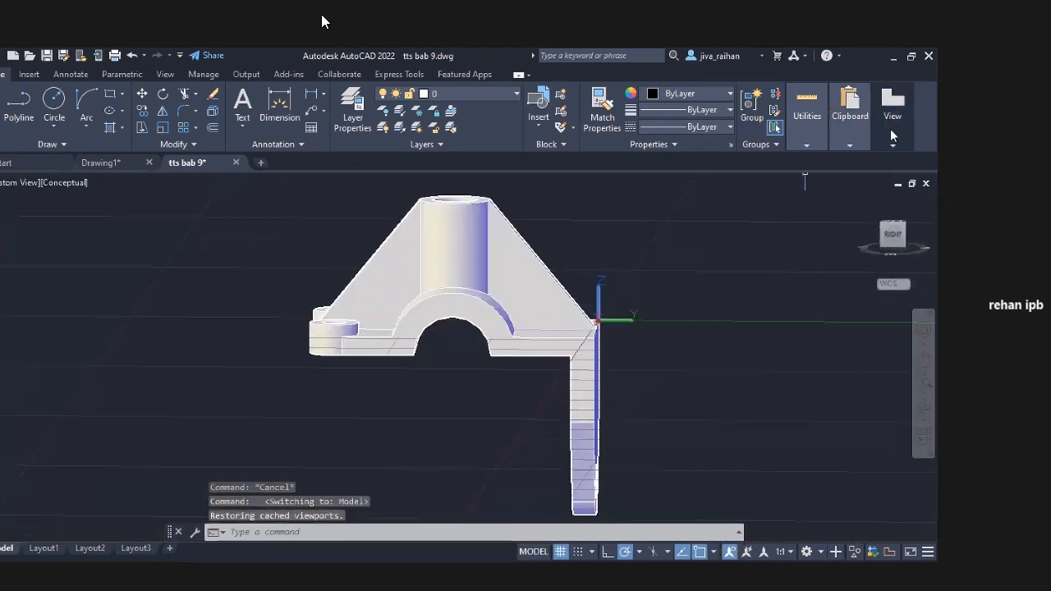
{"action": "mouse_move", "coordinate": [889, 129]}
{"action": "left_click", "coordinate": [824, 186]}
{"action": "left_click", "coordinate": [837, 218]}
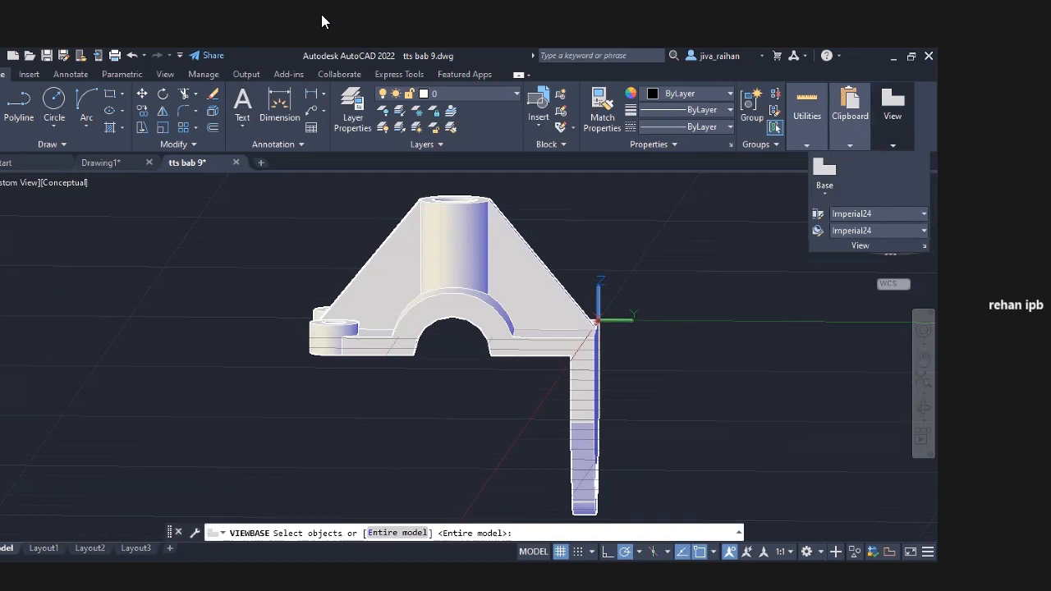
{"action": "left_click", "coordinate": [512, 287]}
{"action": "key", "text": "Return"}
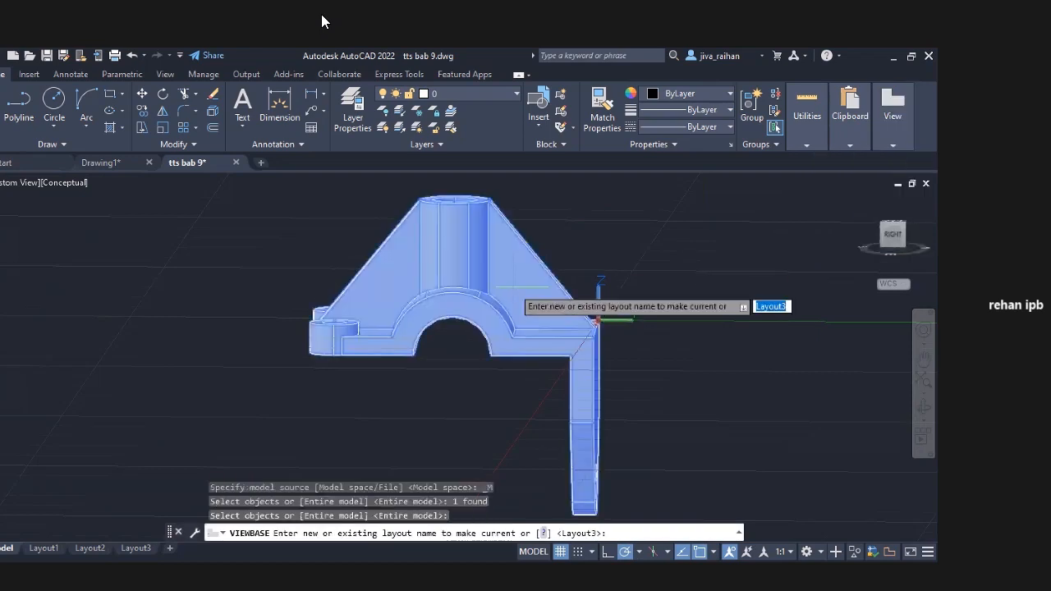
{"action": "key", "text": "Return"}
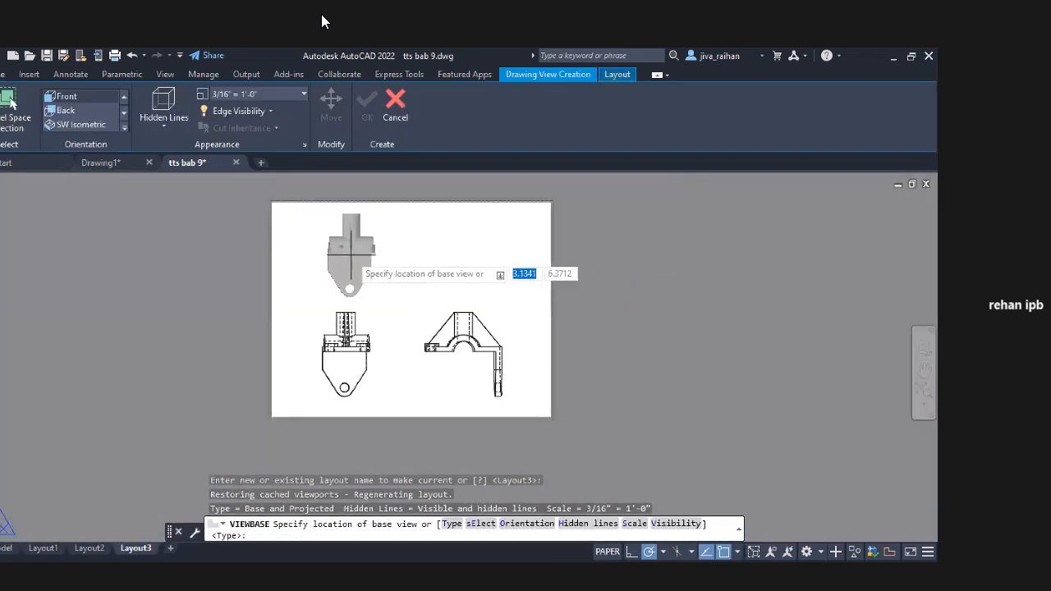
Place a Top-oriented base view at about (3.1, 6.4) above the front view, with a projected view about 4.4 units to its right.
{"action": "left_click", "coordinate": [351, 256]}
{"action": "left_click", "coordinate": [392, 306]}
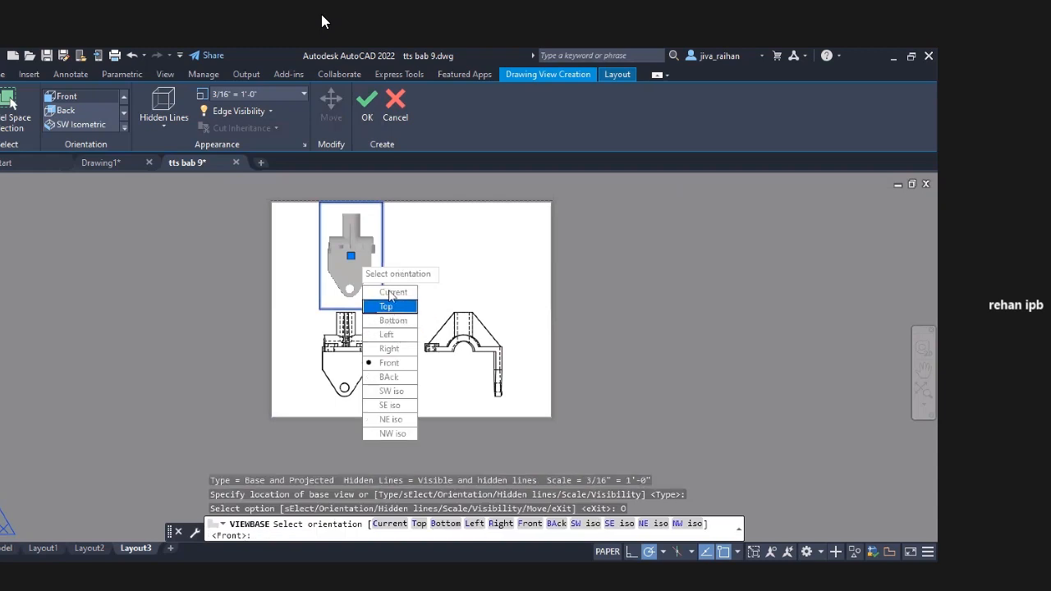
{"action": "left_click", "coordinate": [386, 306]}
{"action": "key", "text": "Return"}
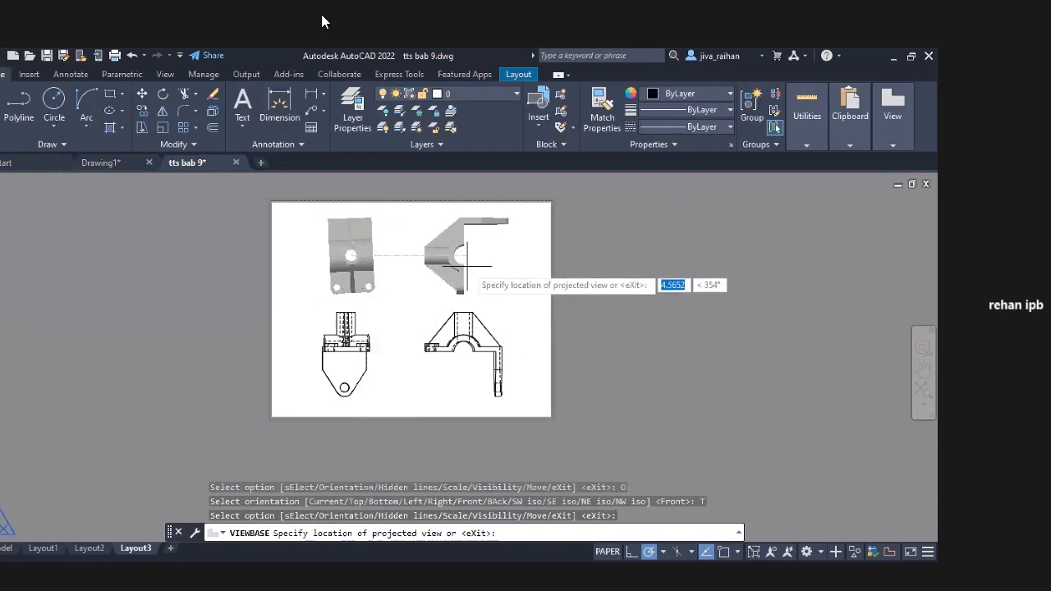
{"action": "left_click", "coordinate": [463, 263]}
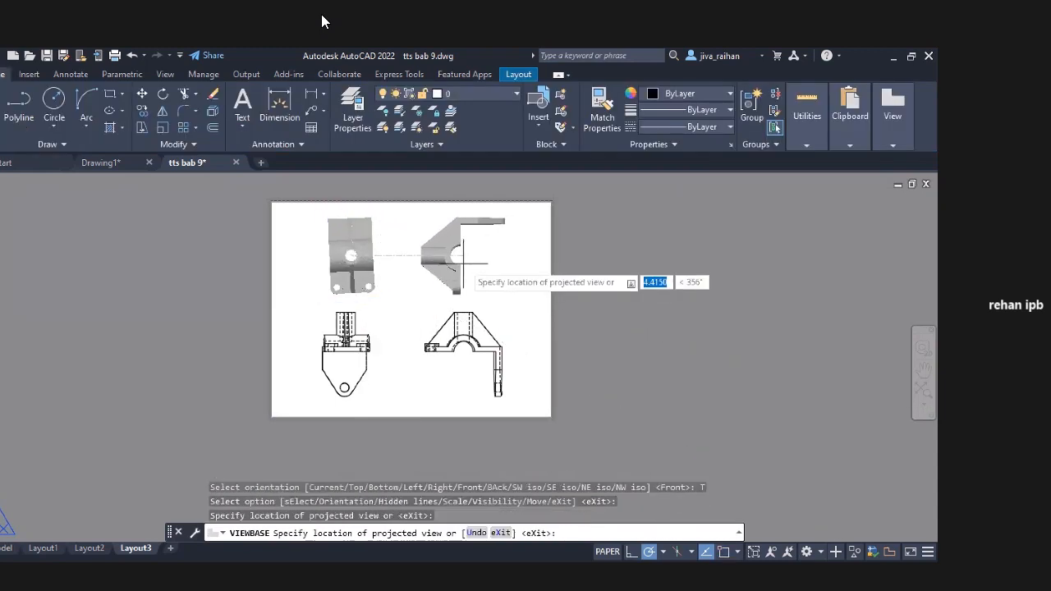
{"action": "key", "text": "Return"}
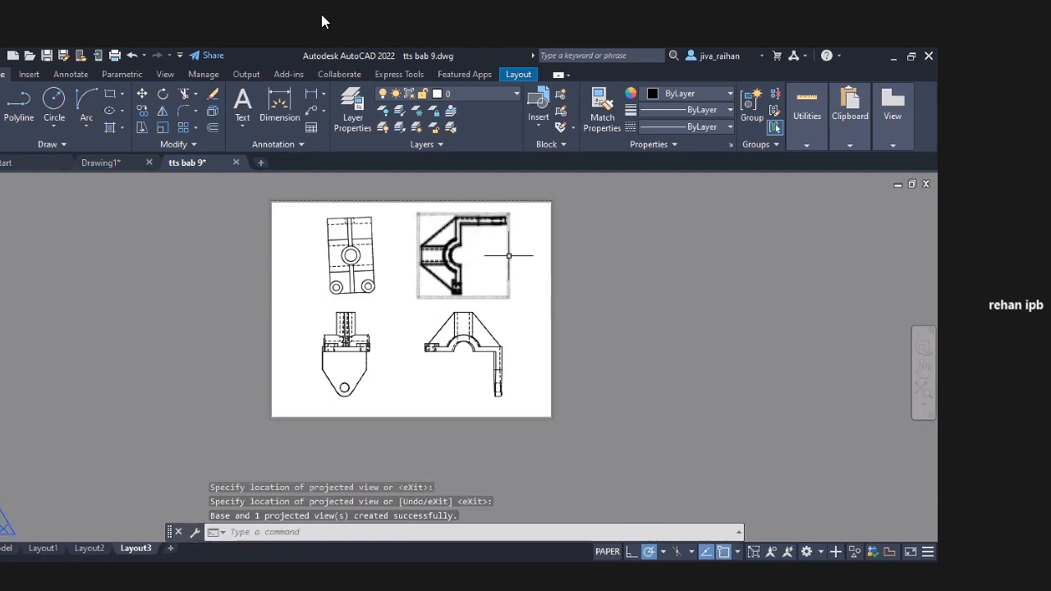
Try to create an isometric projected view from the upper-right view on the sheet.
{"action": "left_click", "coordinate": [483, 246]}
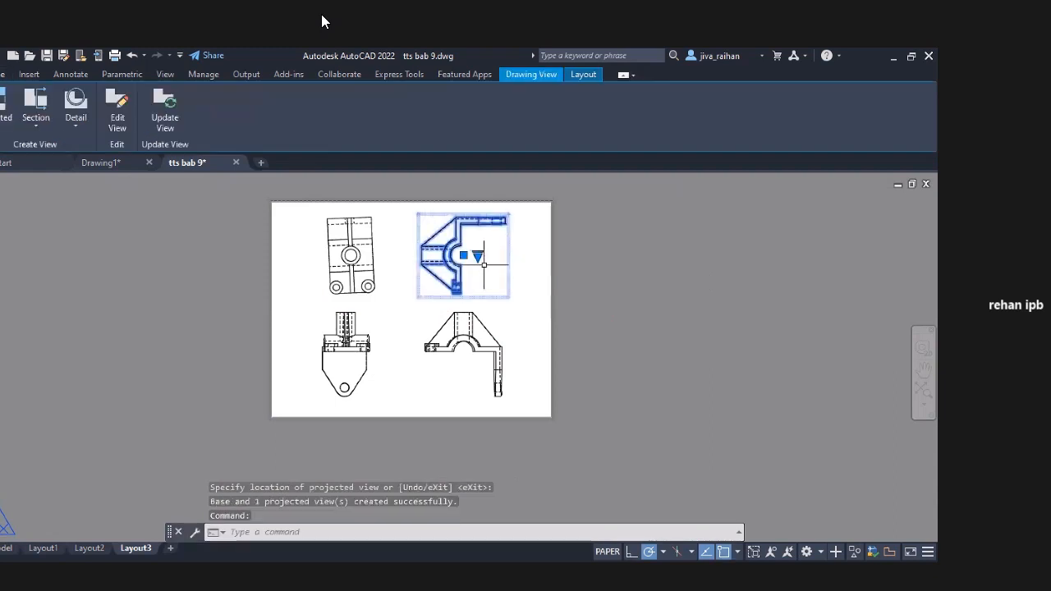
{"action": "left_click", "coordinate": [38, 122]}
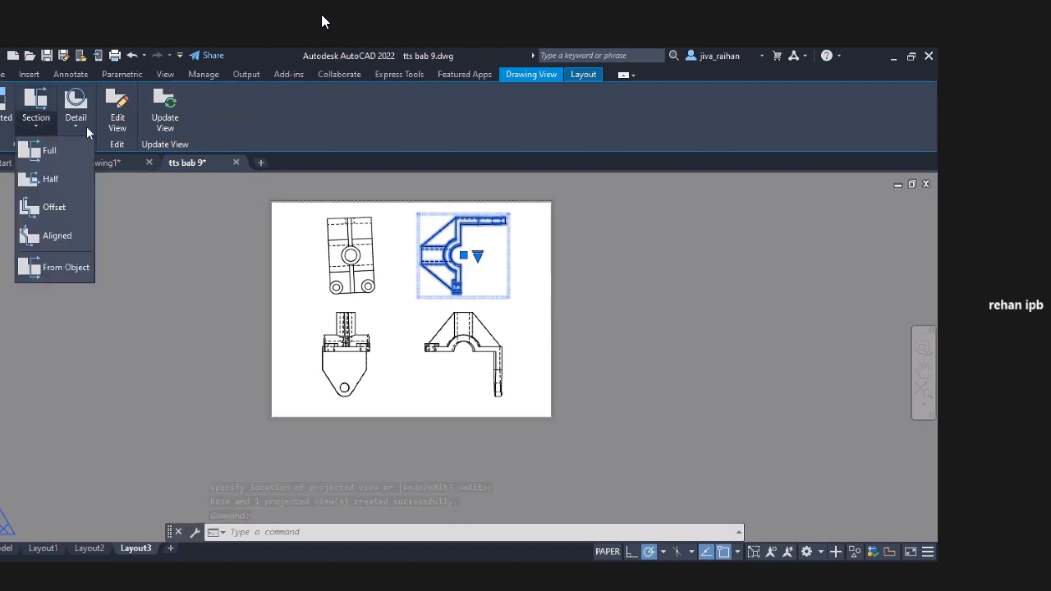
{"action": "left_click", "coordinate": [83, 124]}
{"action": "left_click", "coordinate": [2, 118]}
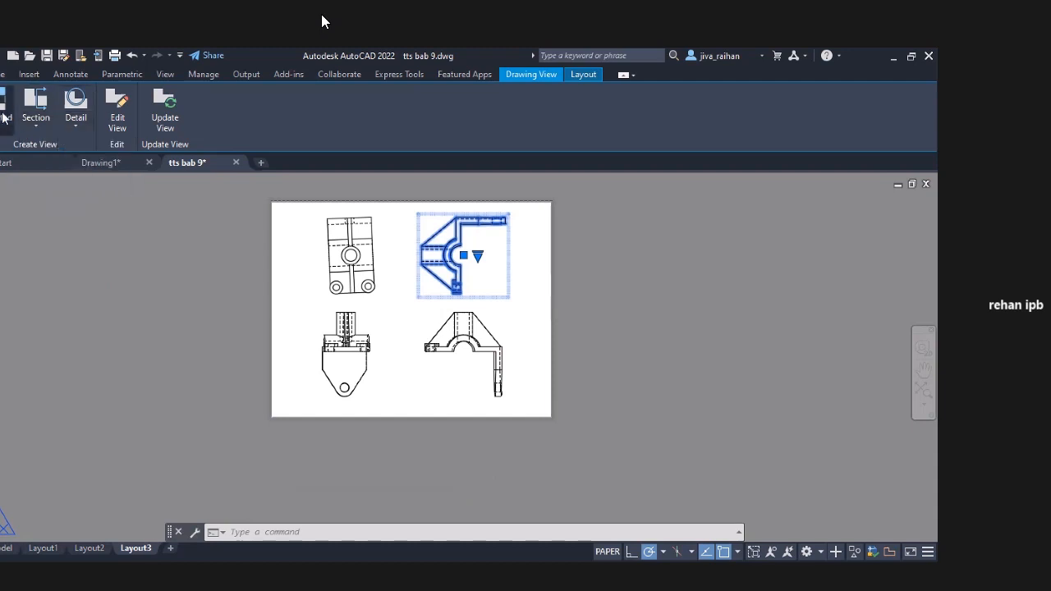
{"action": "left_click", "coordinate": [2, 117]}
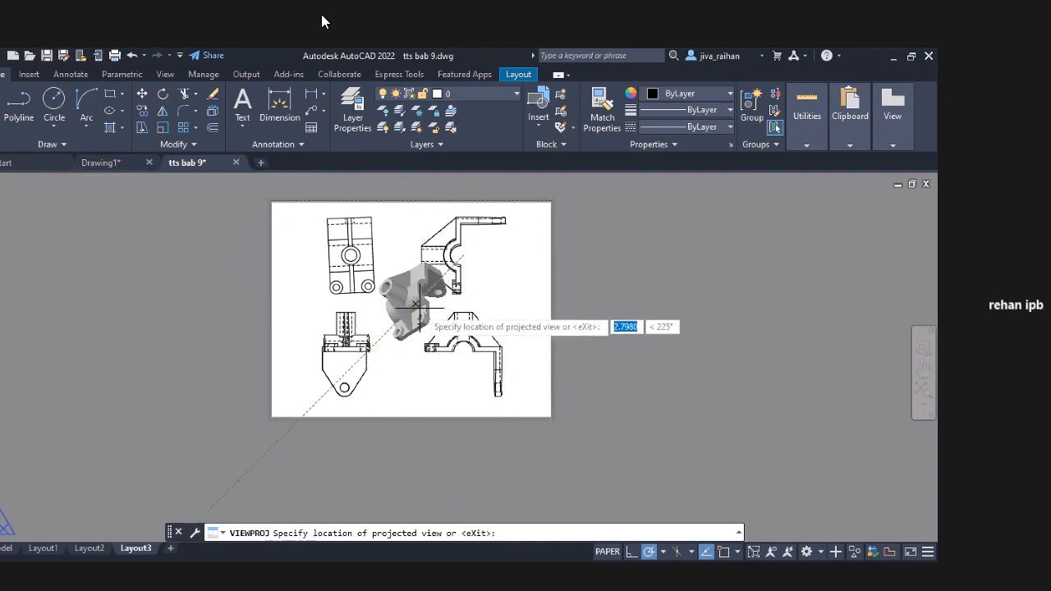
{"action": "key", "text": "Escape"}
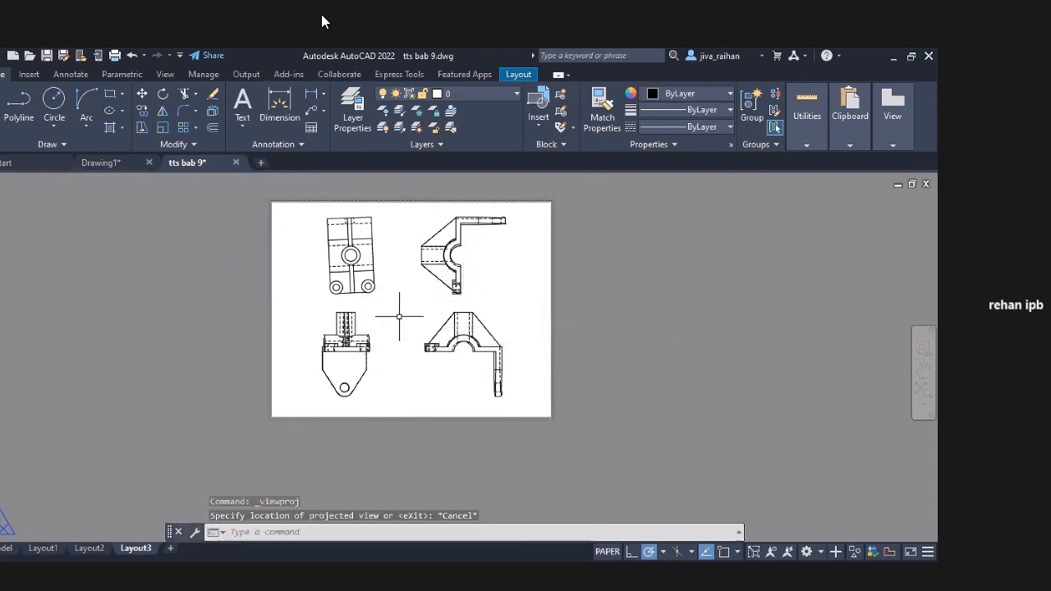
{"action": "left_click", "coordinate": [448, 246]}
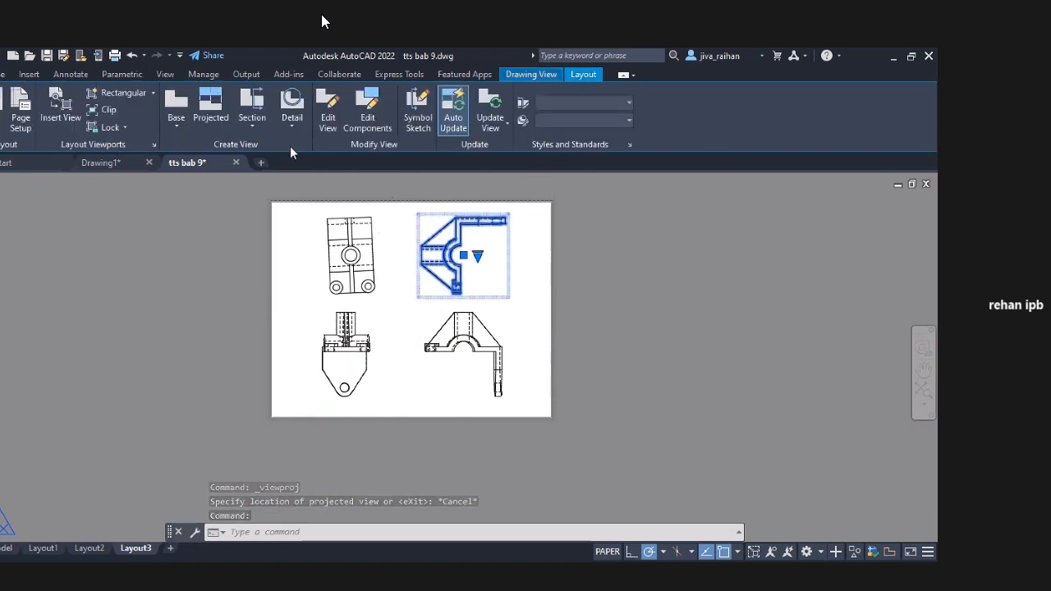
{"action": "left_click", "coordinate": [172, 123]}
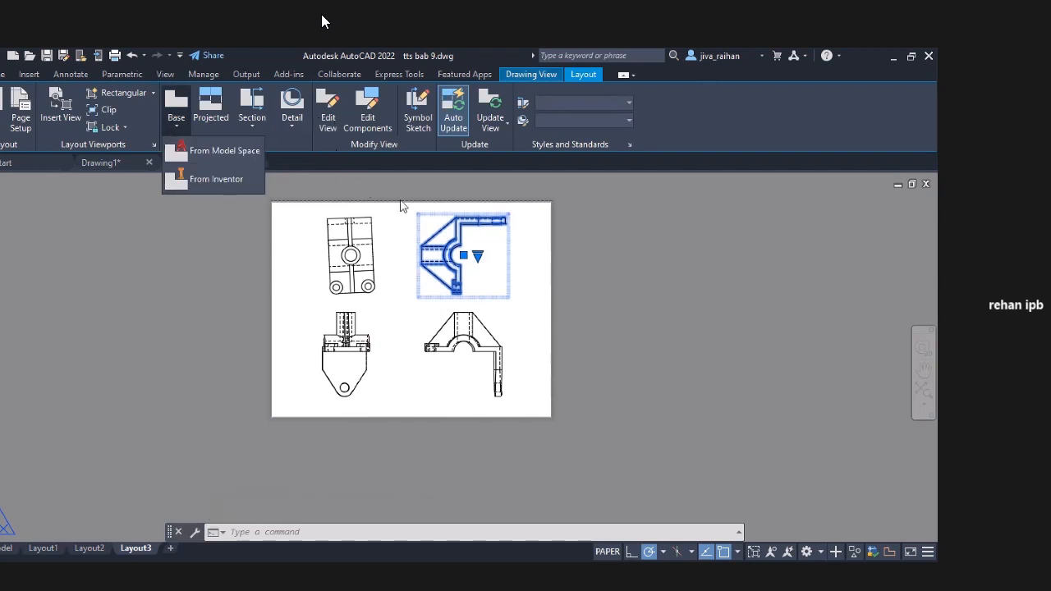
{"action": "left_click", "coordinate": [482, 248]}
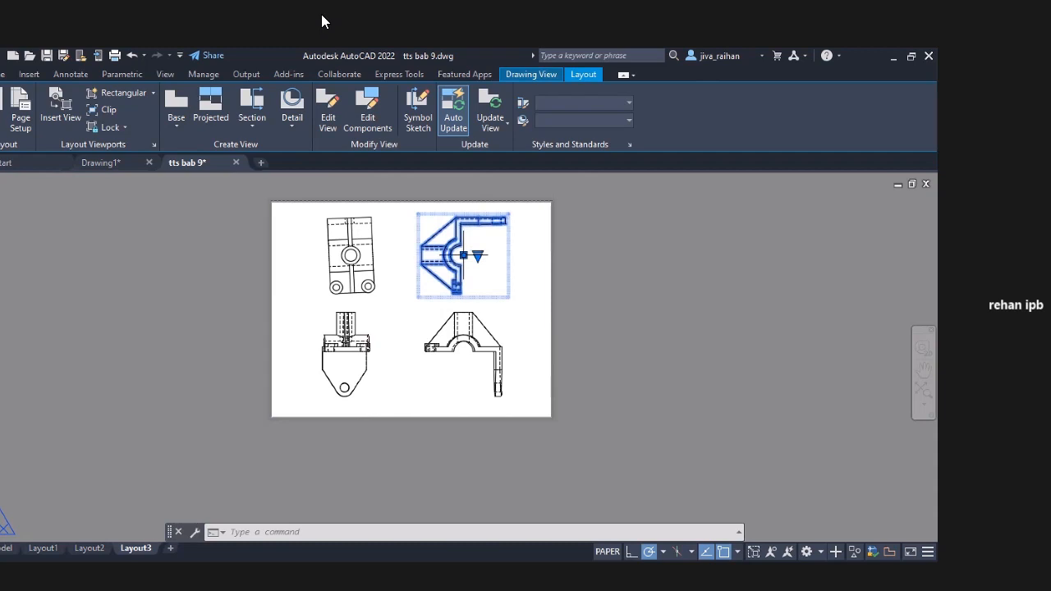
Clear the current selection and erase the projected view in the upper-right area of the sheet.
{"action": "left_click", "coordinate": [558, 250]}
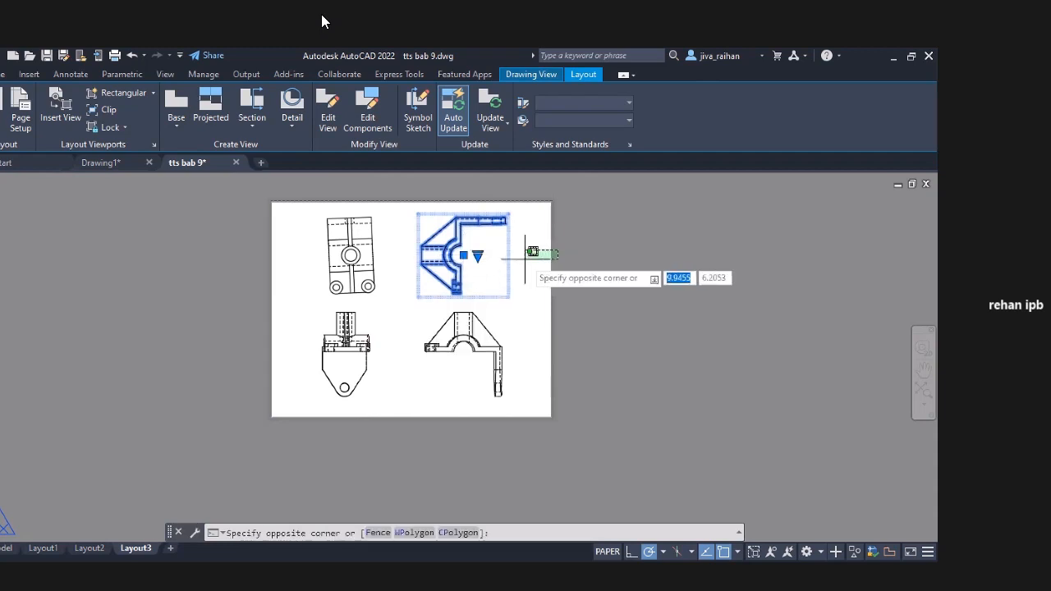
{"action": "key", "text": "Escape"}
{"action": "key", "text": "Escape"}
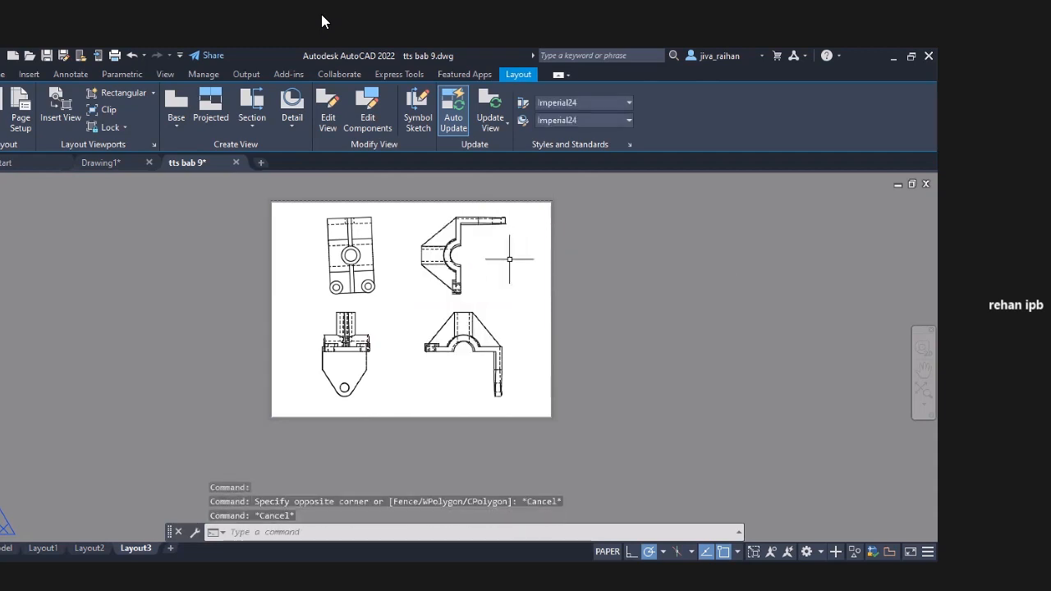
{"action": "left_click", "coordinate": [464, 255]}
{"action": "key", "text": "Delete"}
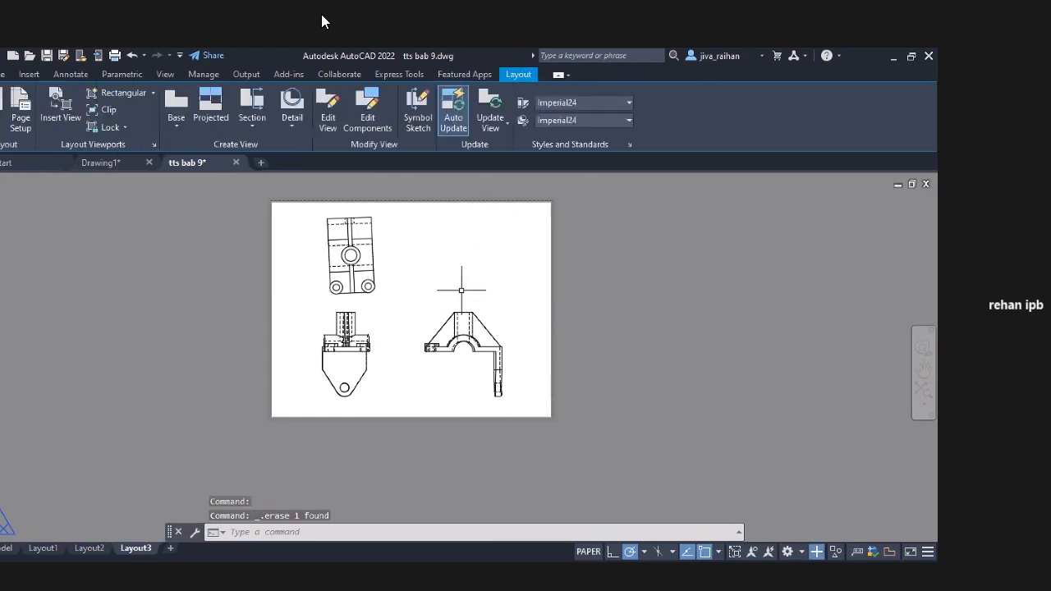
Dimension the upper edge of the top view between its two upper corners, placing the dimension line just above the edge.
{"action": "scroll", "coordinate": [427, 321], "scroll_direction": "up", "scroll_amount": 3}
{"action": "scroll", "coordinate": [303, 257], "scroll_direction": "up", "scroll_amount": 3}
{"action": "scroll", "coordinate": [303, 257], "scroll_direction": "down", "scroll_amount": 3}
{"action": "middle_click_drag", "start_coordinate": [300, 251], "coordinate": [329, 413]}
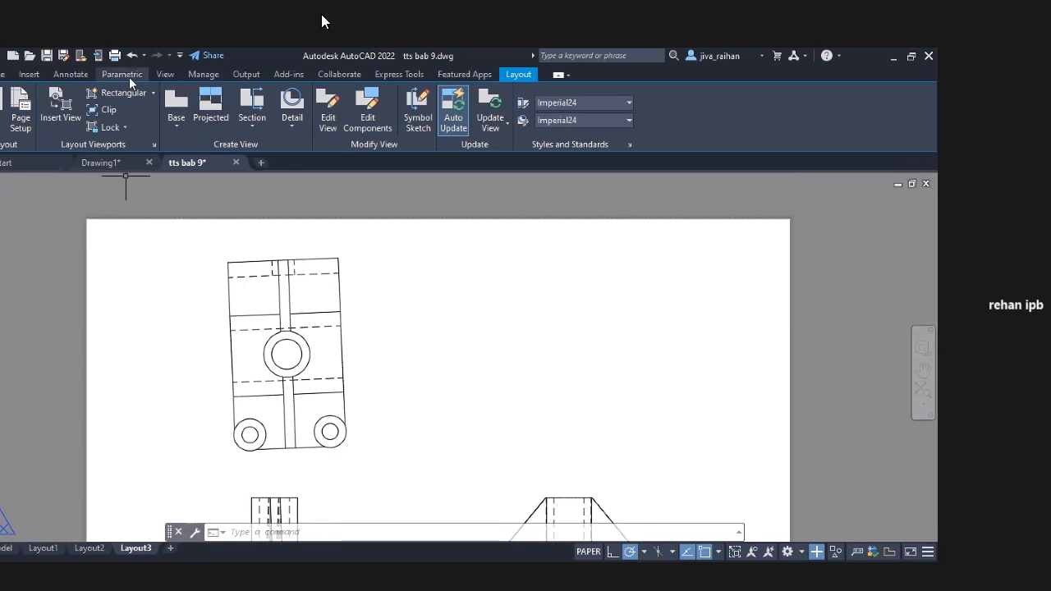
{"action": "left_click", "coordinate": [74, 74]}
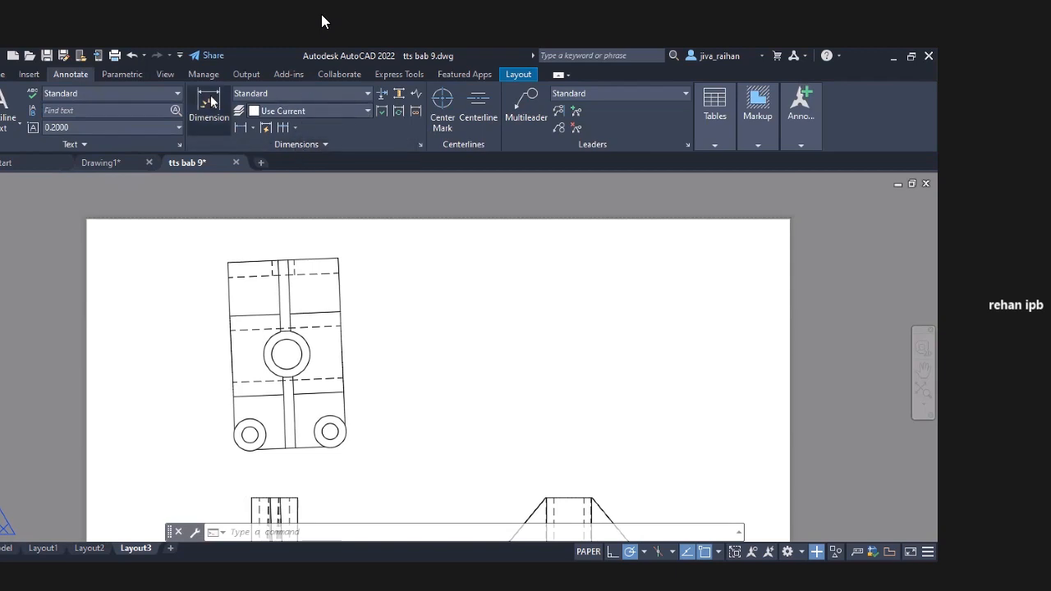
{"action": "left_click", "coordinate": [228, 261]}
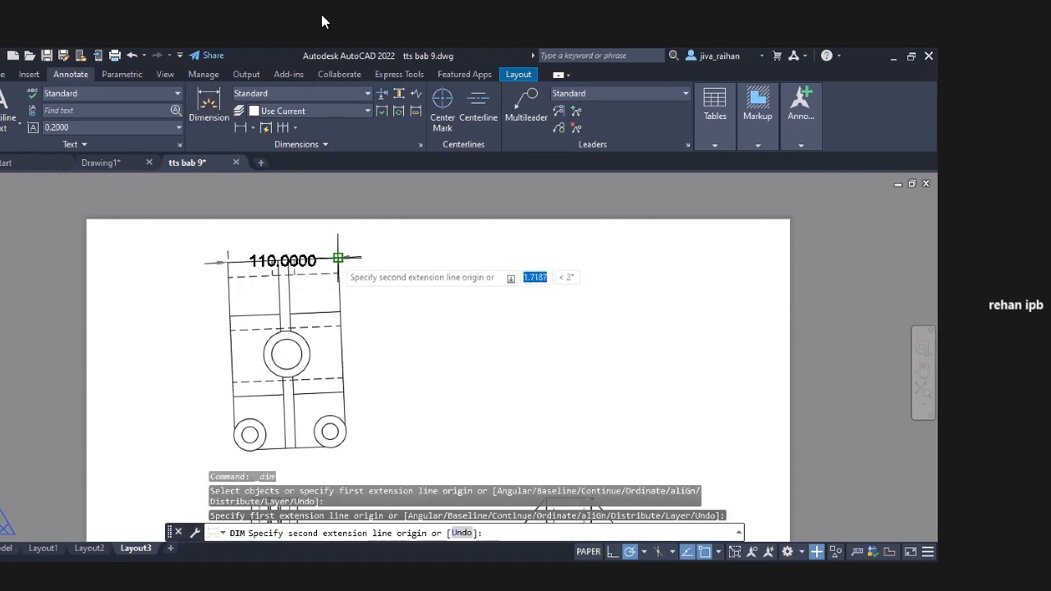
{"action": "left_click", "coordinate": [337, 259]}
{"action": "left_click", "coordinate": [341, 245]}
{"action": "key", "text": "Return"}
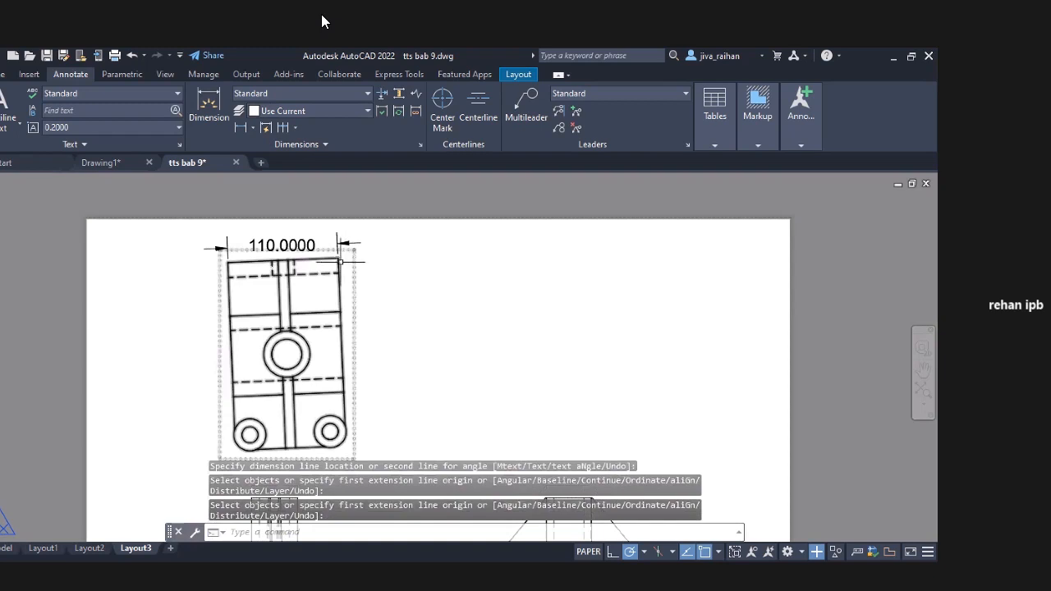
Dimension the top view vertically from its upper-right corner to the right end of the lowest solid cross line, placing the dimension outside the view.
{"action": "key", "text": "Return"}
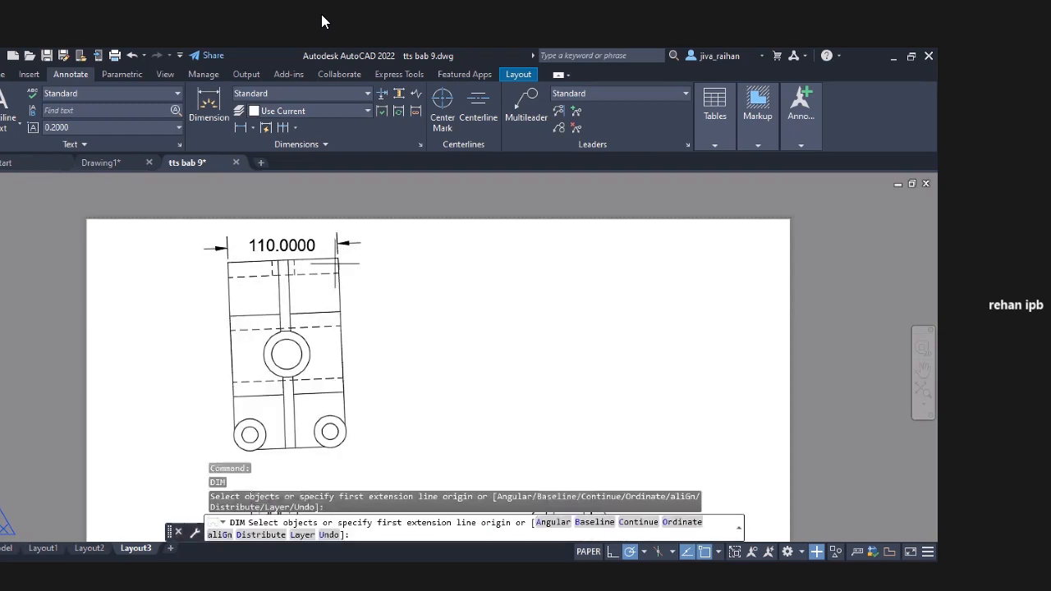
{"action": "left_click", "coordinate": [337, 257]}
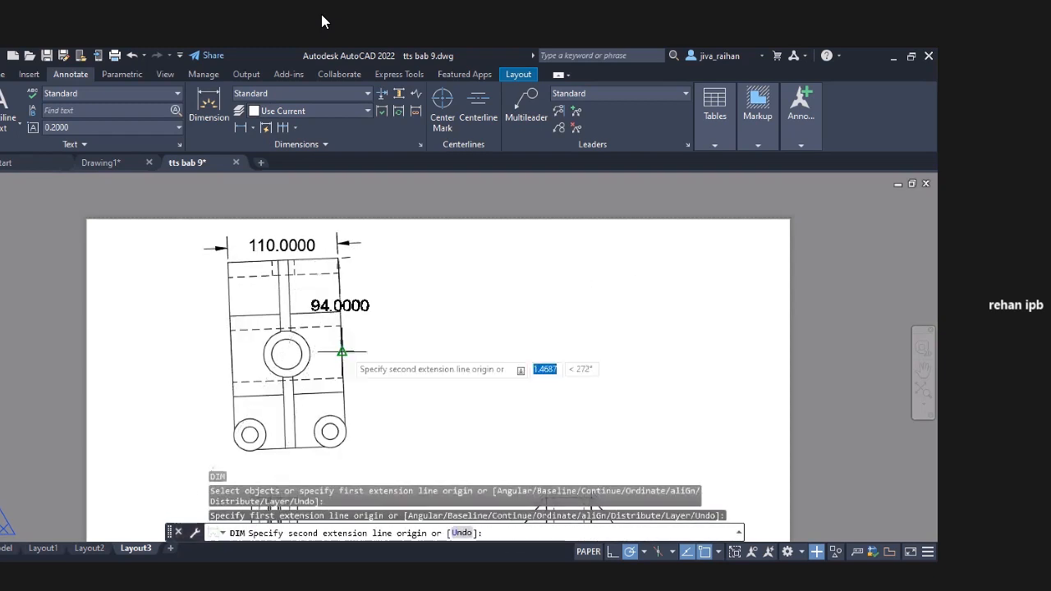
{"action": "left_click", "coordinate": [344, 392]}
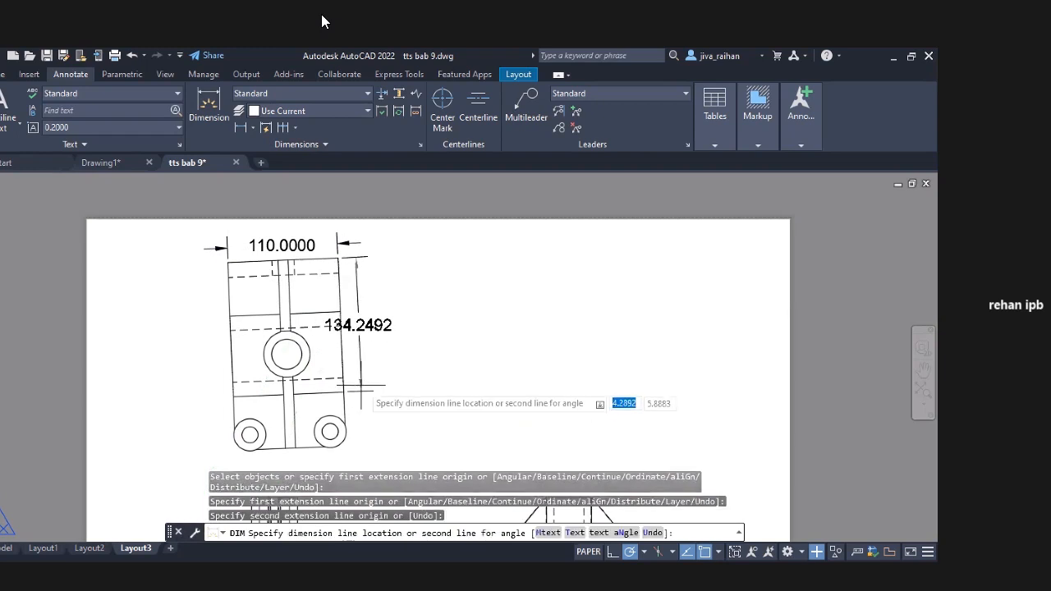
{"action": "left_click", "coordinate": [361, 361]}
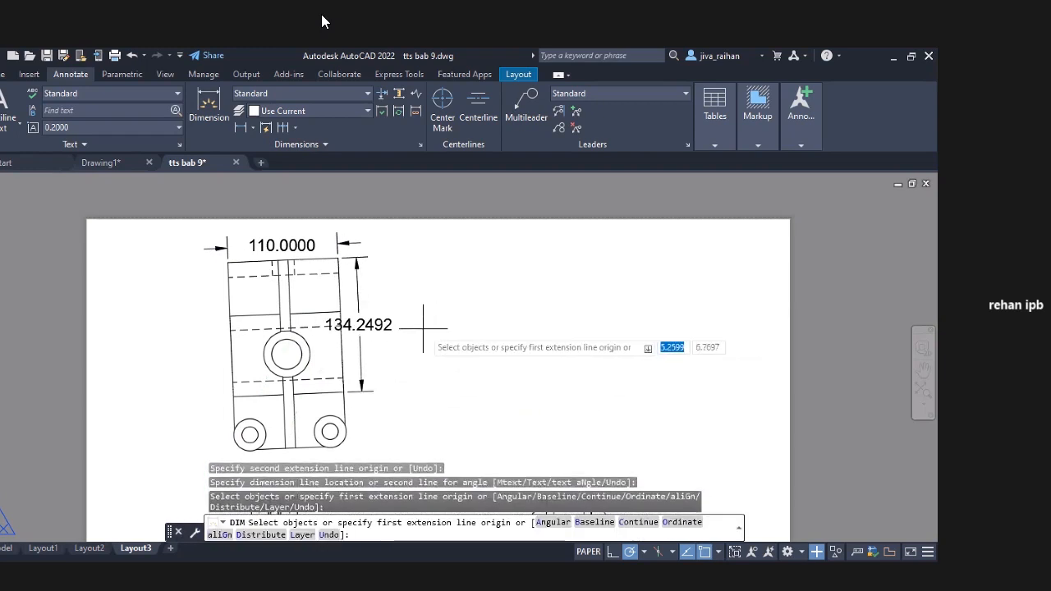
{"action": "scroll", "coordinate": [472, 265], "scroll_direction": "down", "scroll_amount": 2}
{"action": "key", "text": "Return"}
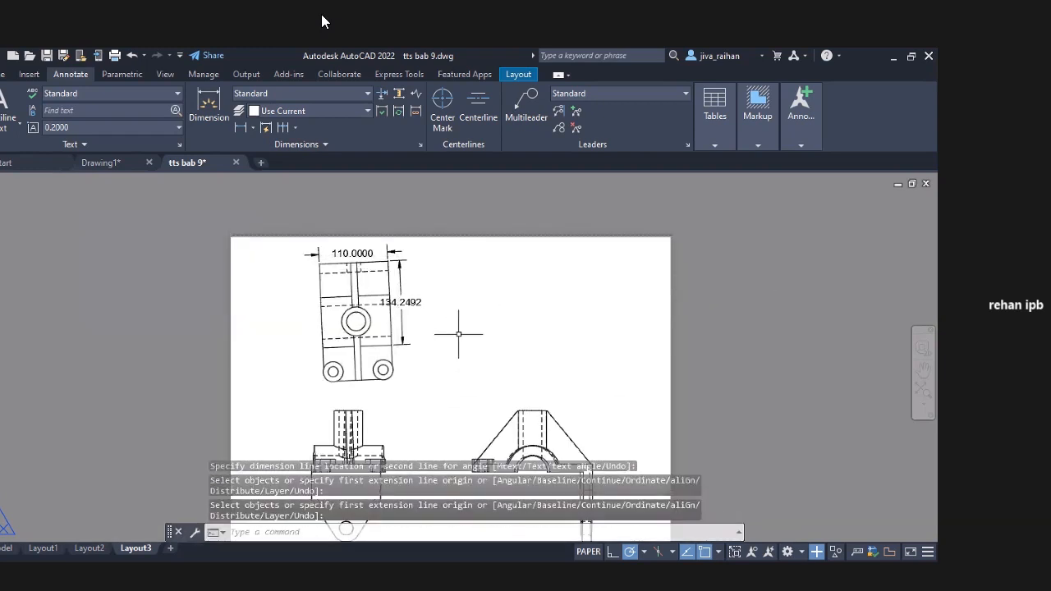
Examine the front, side and top views of the bracket on the Layout3 sheet.
{"action": "scroll", "coordinate": [467, 316], "scroll_direction": "down", "scroll_amount": 4}
{"action": "scroll", "coordinate": [480, 345], "scroll_direction": "up", "scroll_amount": 3}
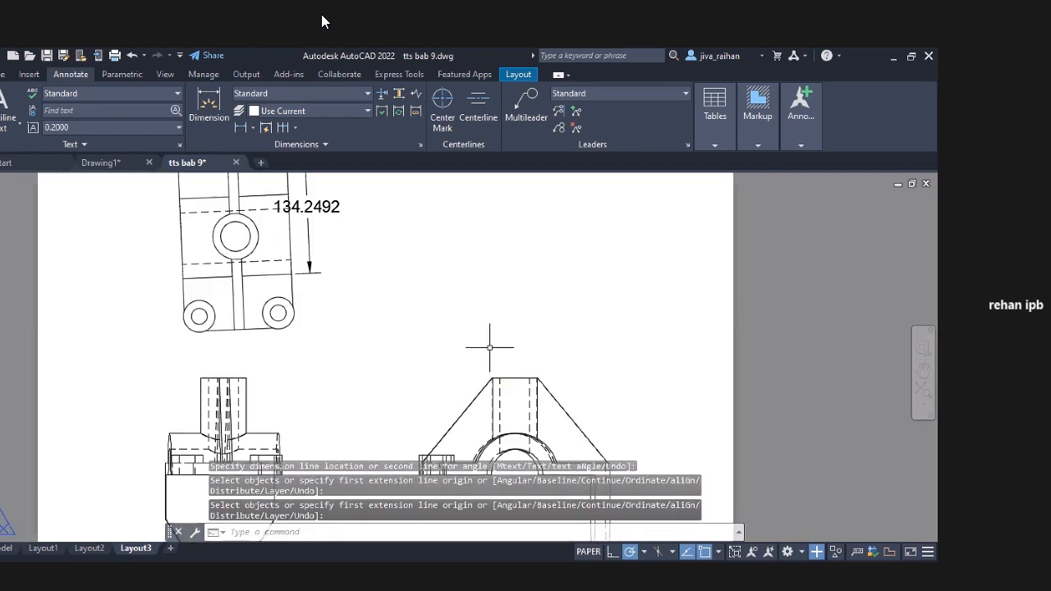
{"action": "scroll", "coordinate": [484, 328], "scroll_direction": "down", "scroll_amount": 3}
{"action": "scroll", "coordinate": [494, 380], "scroll_direction": "up", "scroll_amount": 5}
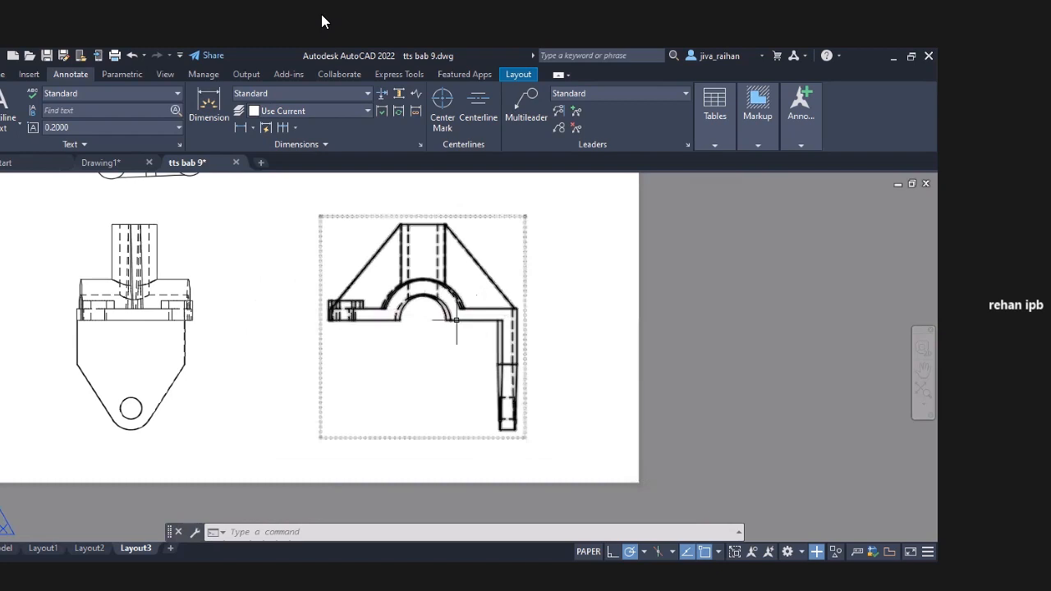
{"action": "middle_click", "coordinate": [263, 285], "text": "shift"}
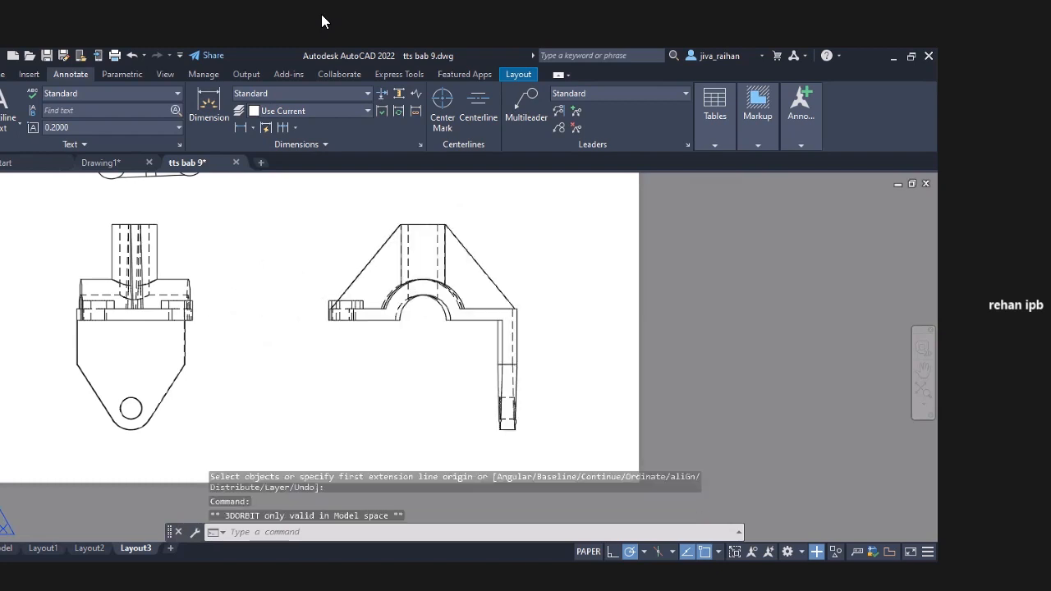
{"action": "scroll", "coordinate": [282, 286], "scroll_direction": "down", "scroll_amount": 6}
{"action": "scroll", "coordinate": [281, 238], "scroll_direction": "up", "scroll_amount": 2}
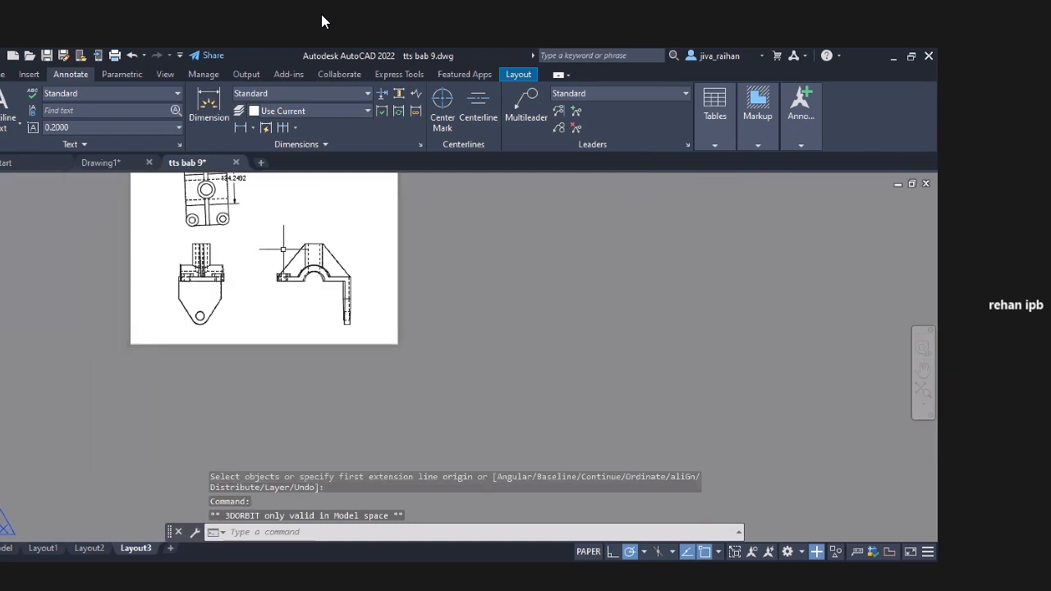
{"action": "scroll", "coordinate": [283, 248], "scroll_direction": "up", "scroll_amount": 2}
{"action": "middle_click_drag", "start_coordinate": [283, 249], "coordinate": [360, 364]}
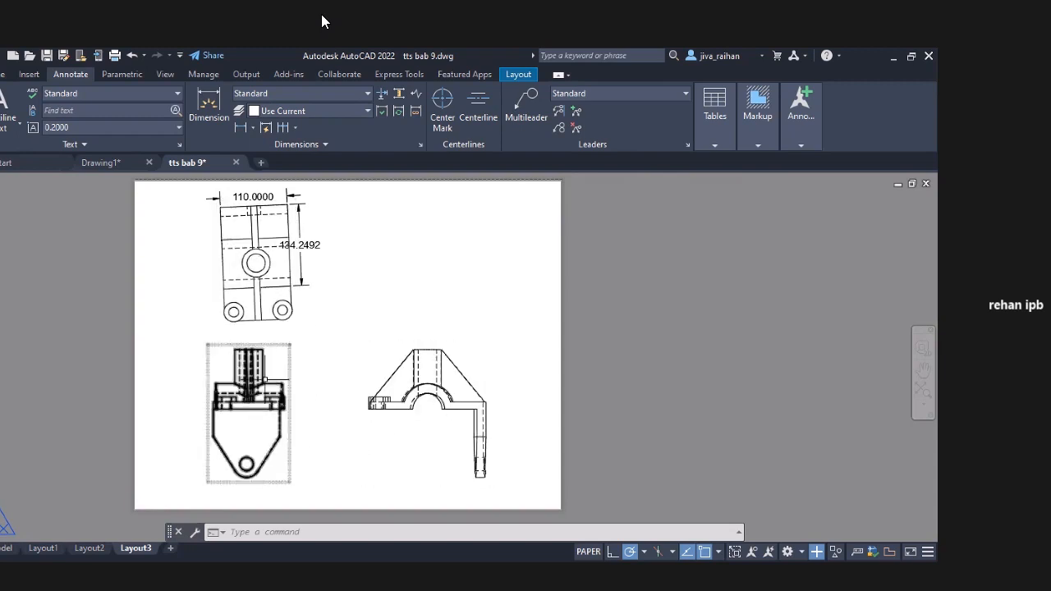
Leave Layout3 for the bracket's model space and switch to the Drawing1 drawing, at an empty area beside the existing shapes.
{"action": "left_click", "coordinate": [11, 550]}
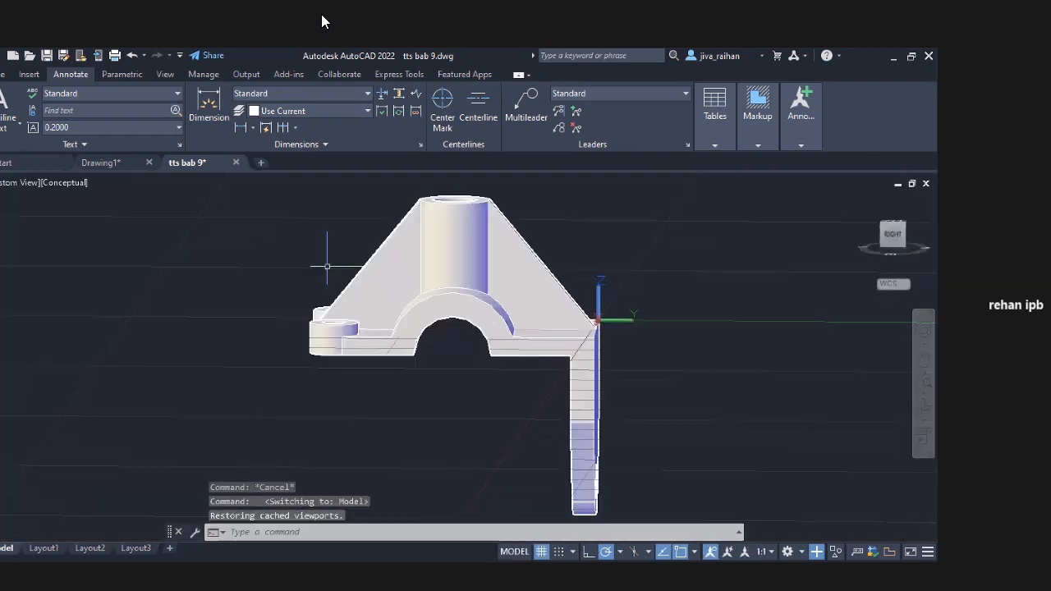
{"action": "left_click", "coordinate": [102, 162]}
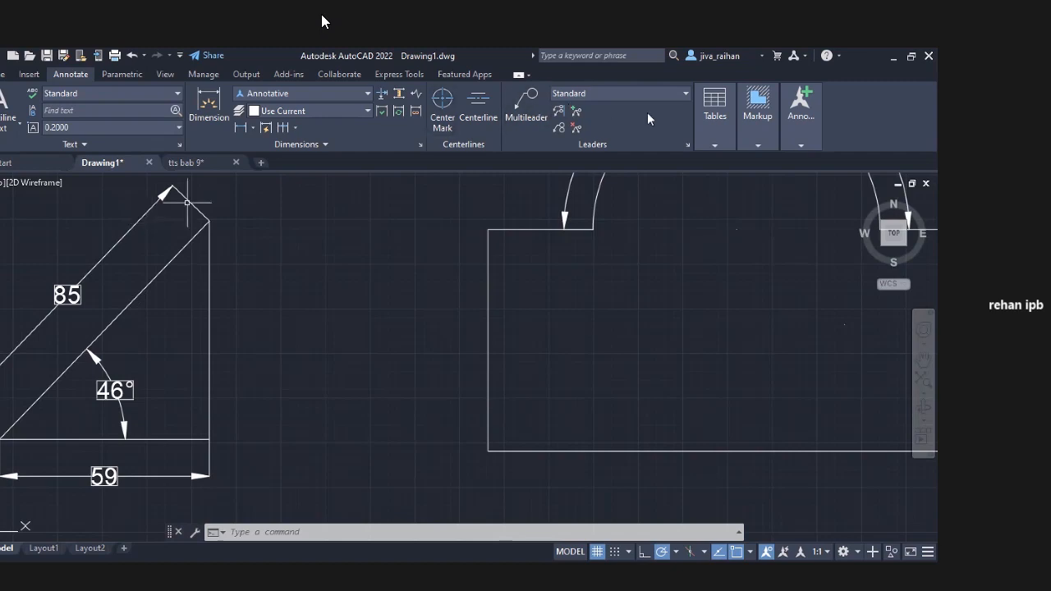
{"action": "mouse_move", "coordinate": [713, 307]}
{"action": "middle_mouse_down"}
{"action": "mouse_move", "coordinate": [588, 344]}
{"action": "mouse_move", "coordinate": [283, 357]}
{"action": "middle_mouse_up"}
{"action": "mouse_move", "coordinate": [734, 304]}
{"action": "middle_mouse_down"}
{"action": "mouse_move", "coordinate": [156, 324]}
{"action": "mouse_move", "coordinate": [150, 312]}
{"action": "middle_mouse_up"}
{"action": "scroll", "coordinate": [554, 276], "scroll_direction": "down", "scroll_amount": 4}
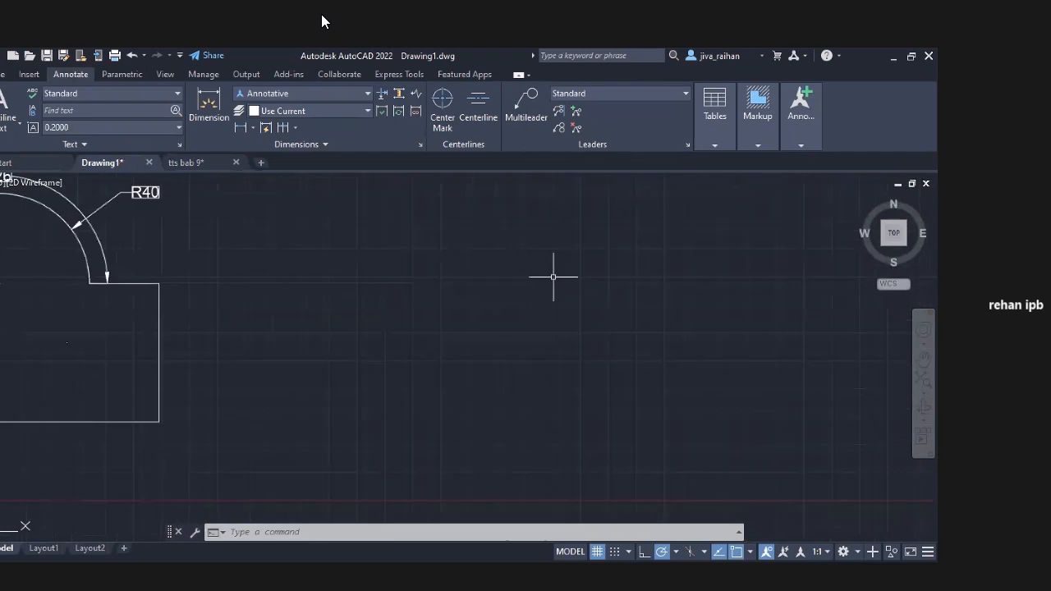
{"action": "middle_click_drag", "start_coordinate": [645, 280], "coordinate": [206, 392]}
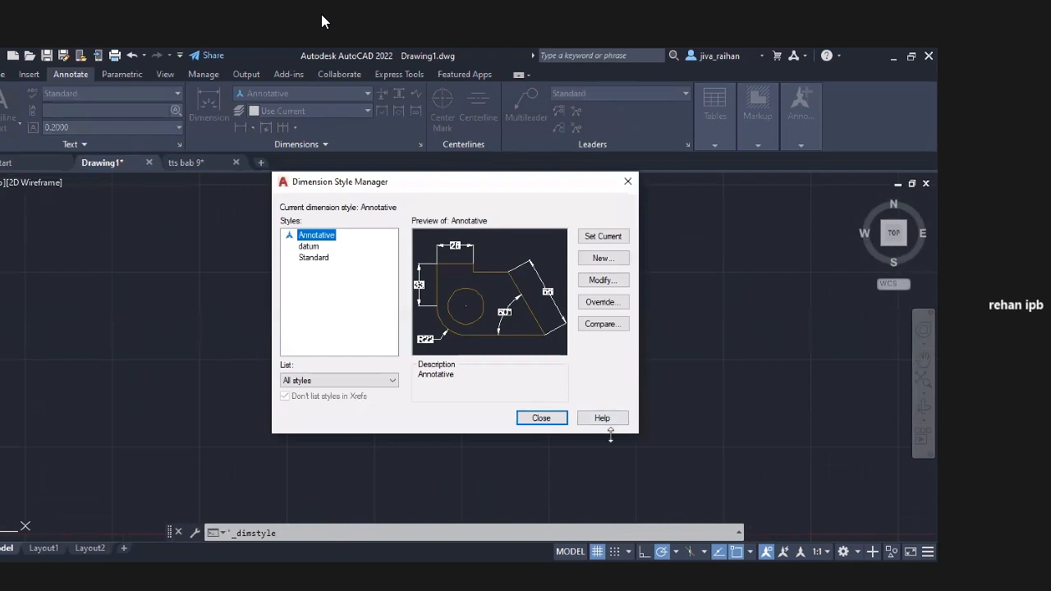
Enlarge the Dimension Style Manager and compare the previews of the Annotative, Standard and datum styles.
{"action": "left_click_drag", "start_coordinate": [600, 437], "coordinate": [600, 510]}
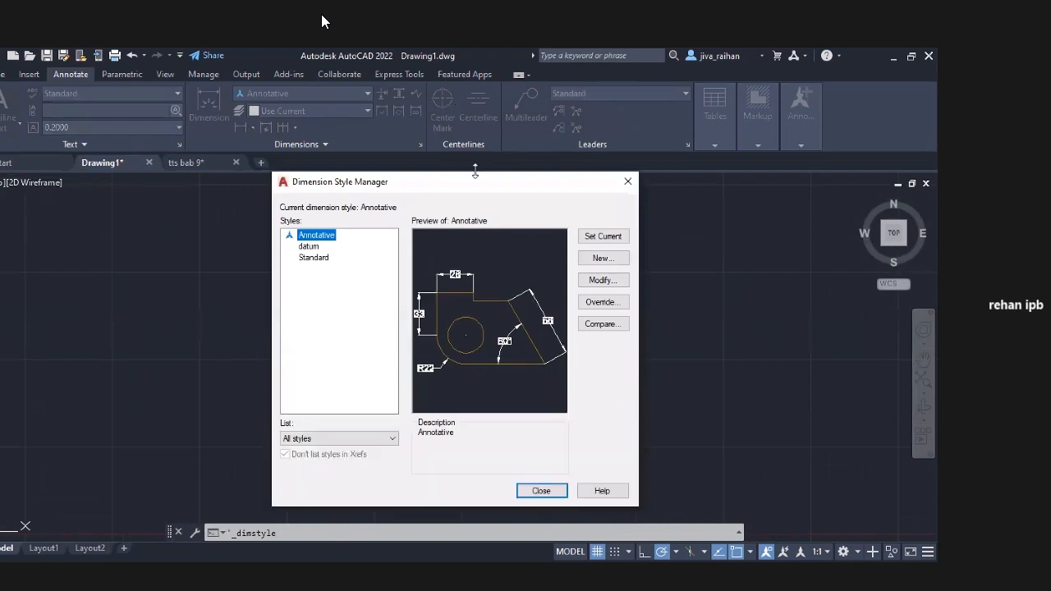
{"action": "left_click_drag", "start_coordinate": [475, 171], "coordinate": [484, 96]}
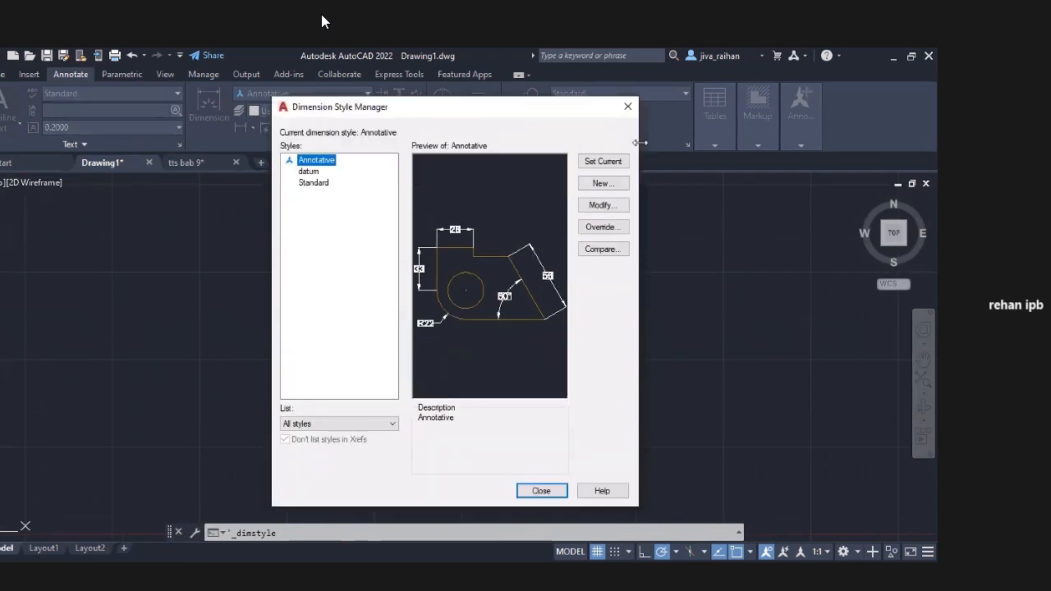
{"action": "left_click_drag", "start_coordinate": [639, 143], "coordinate": [832, 143]}
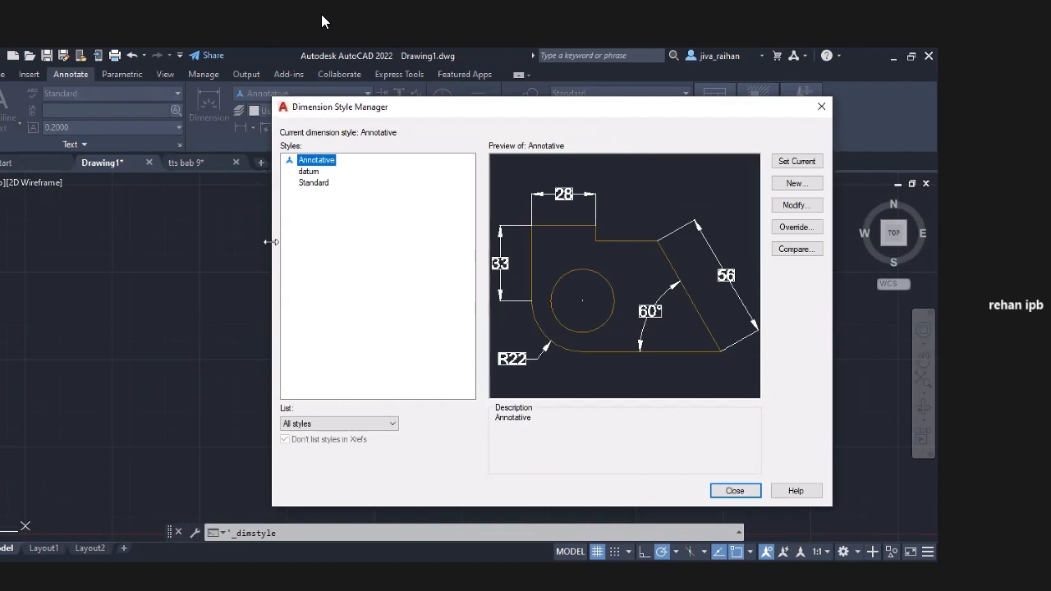
{"action": "left_click_drag", "start_coordinate": [271, 242], "coordinate": [36, 246]}
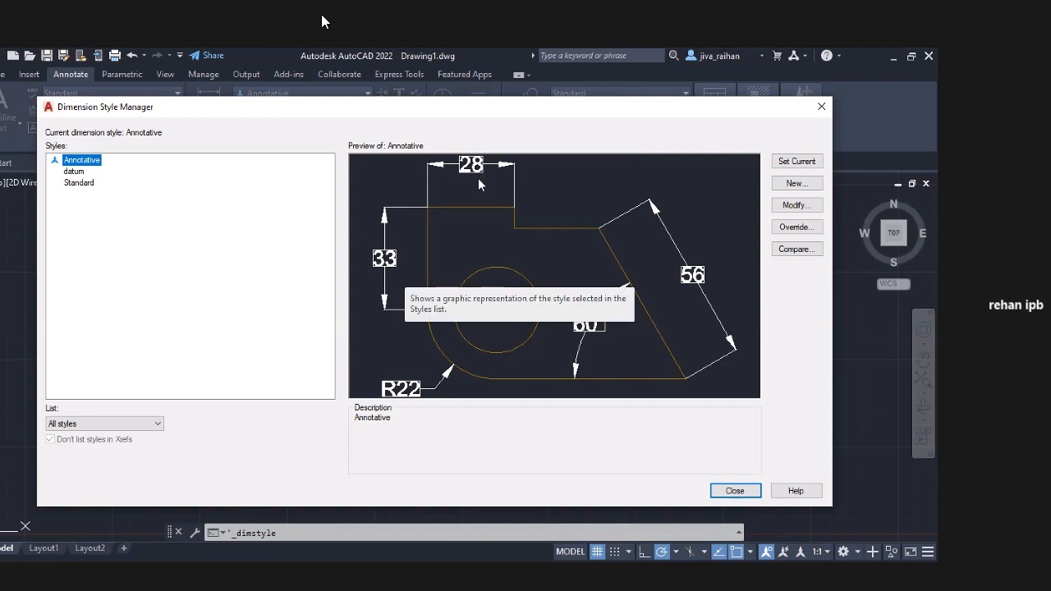
{"action": "left_click", "coordinate": [80, 182]}
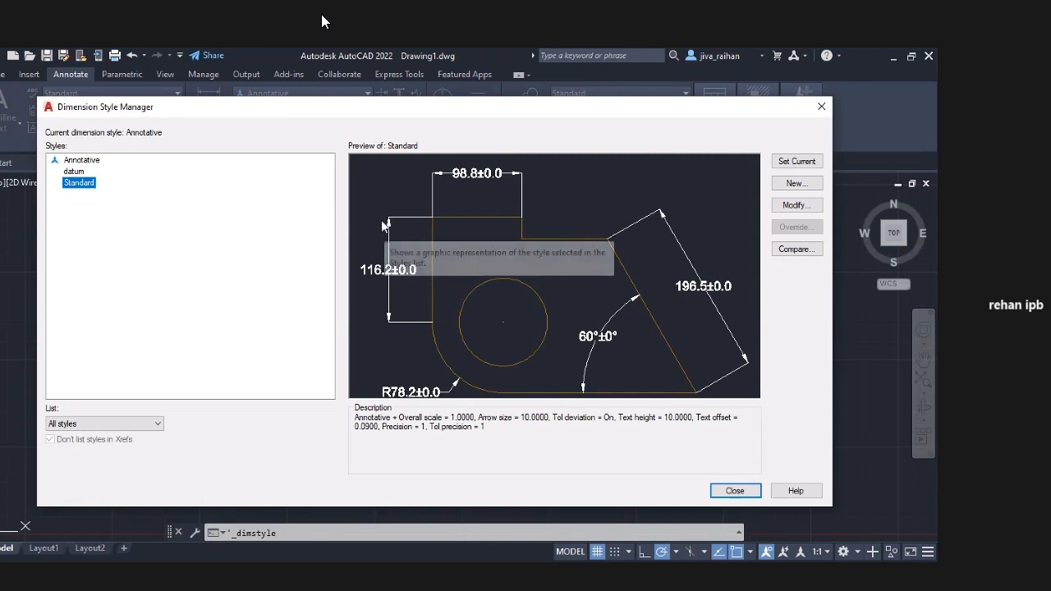
{"action": "left_click", "coordinate": [76, 172]}
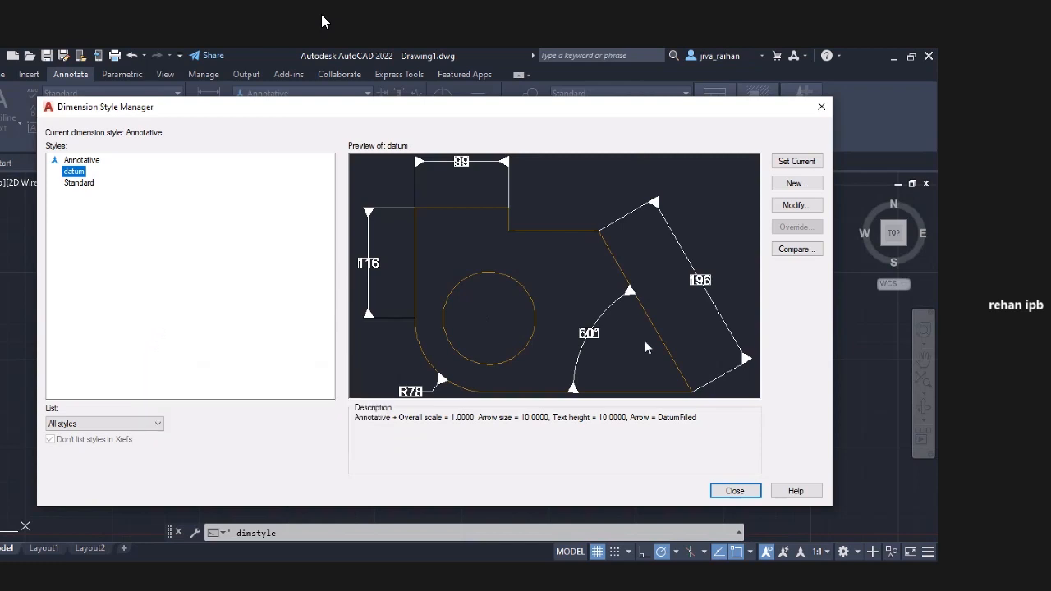
{"action": "left_click", "coordinate": [719, 490]}
Draw a rectangle 200 wide and 100 high in the empty area of Drawing1.
{"action": "left_click", "coordinate": [2, 75]}
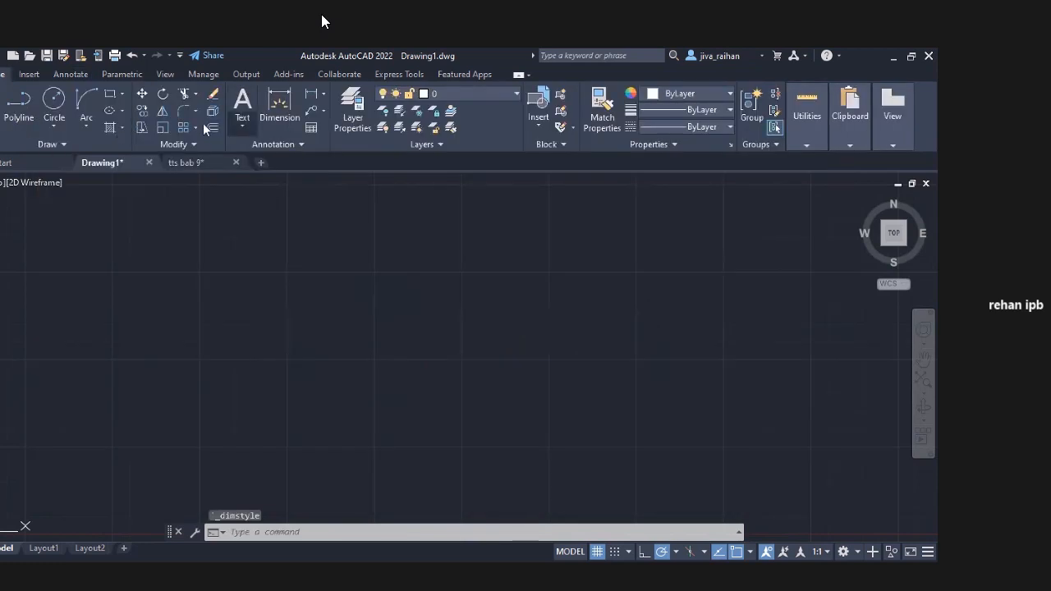
{"action": "left_click", "coordinate": [111, 98]}
{"action": "left_click", "coordinate": [255, 226]}
{"action": "type", "text": "200,100"}
{"action": "key", "text": "Return"}
{"action": "scroll", "coordinate": [476, 266], "scroll_direction": "down", "scroll_amount": 4}
{"action": "mouse_move", "coordinate": [476, 265]}
{"action": "middle_mouse_down"}
{"action": "mouse_move", "coordinate": [424, 382]}
{"action": "mouse_move", "coordinate": [464, 398]}
{"action": "middle_mouse_up"}
{"action": "scroll", "coordinate": [423, 381], "scroll_direction": "up", "scroll_amount": 4}
{"action": "scroll", "coordinate": [429, 371], "scroll_direction": "down", "scroll_amount": 2}
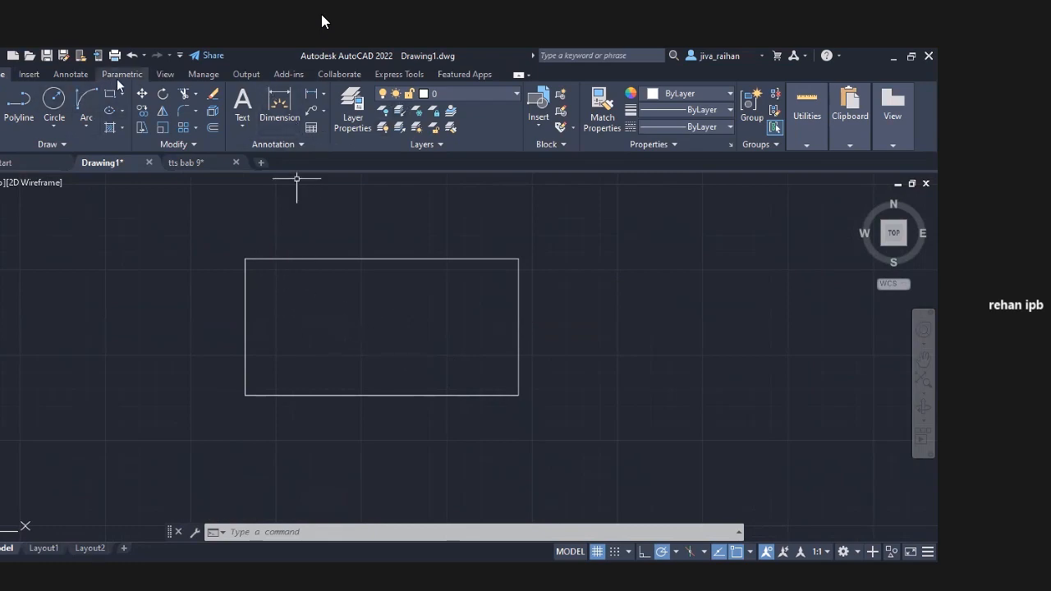
Check the available dimension styles and dimension the rectangle's right edge, placing the dimension line outside the rectangle.
{"action": "left_click", "coordinate": [88, 76]}
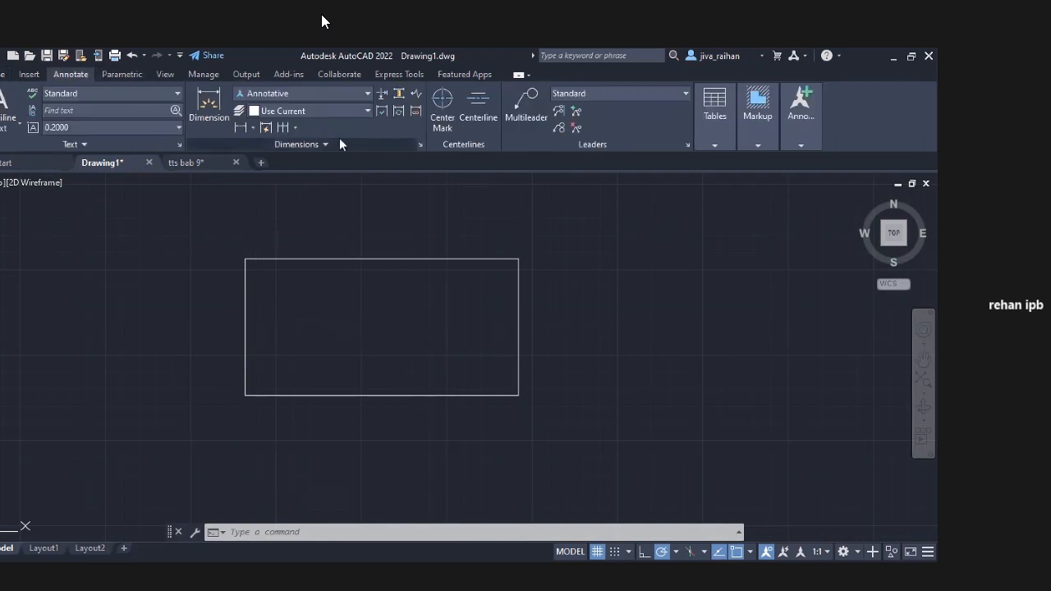
{"action": "left_click", "coordinate": [419, 145]}
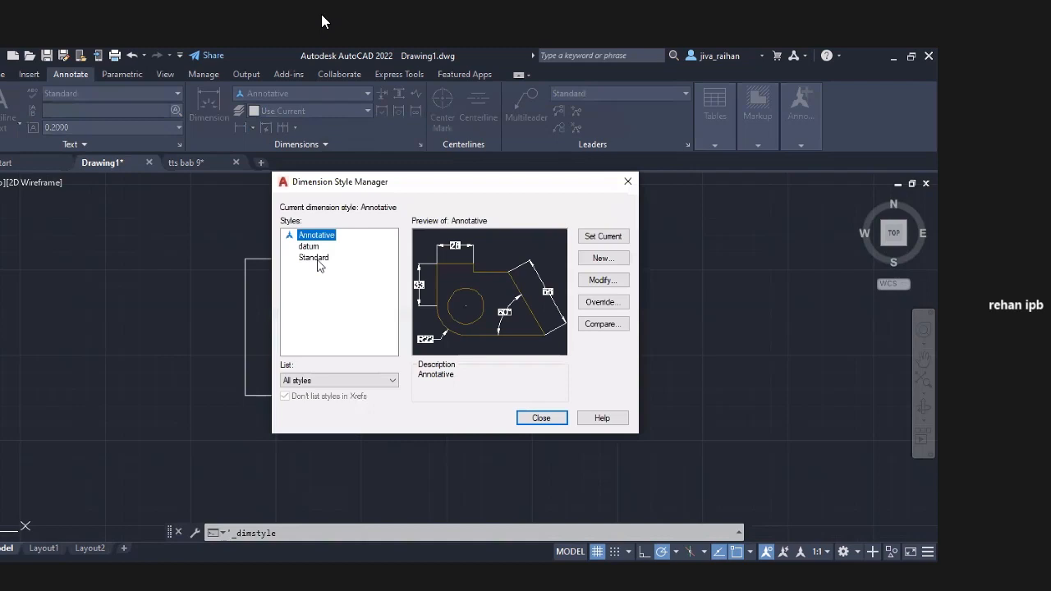
{"action": "left_click", "coordinate": [540, 418]}
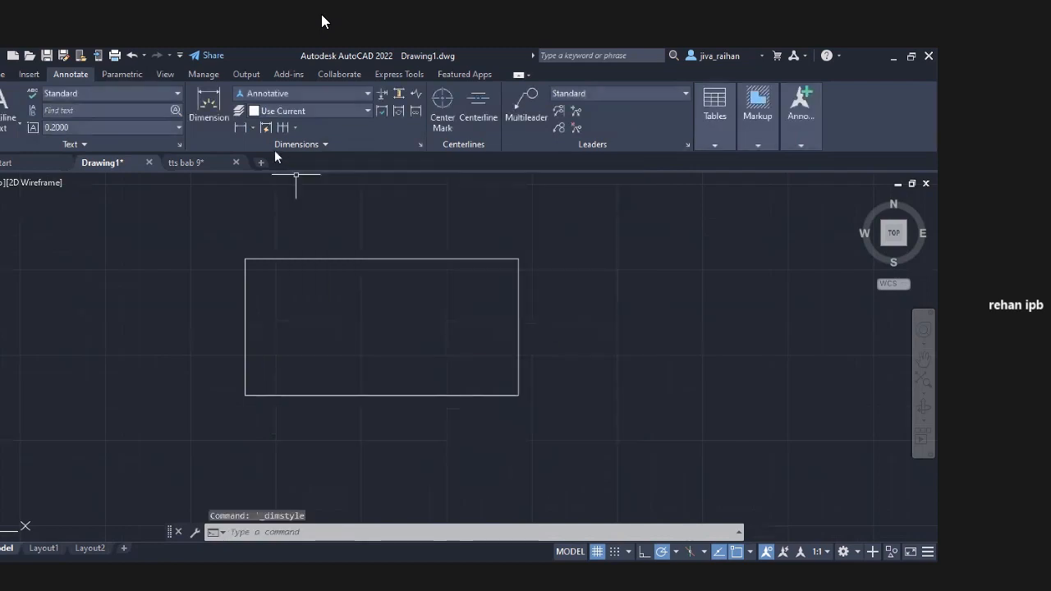
{"action": "left_click", "coordinate": [216, 100]}
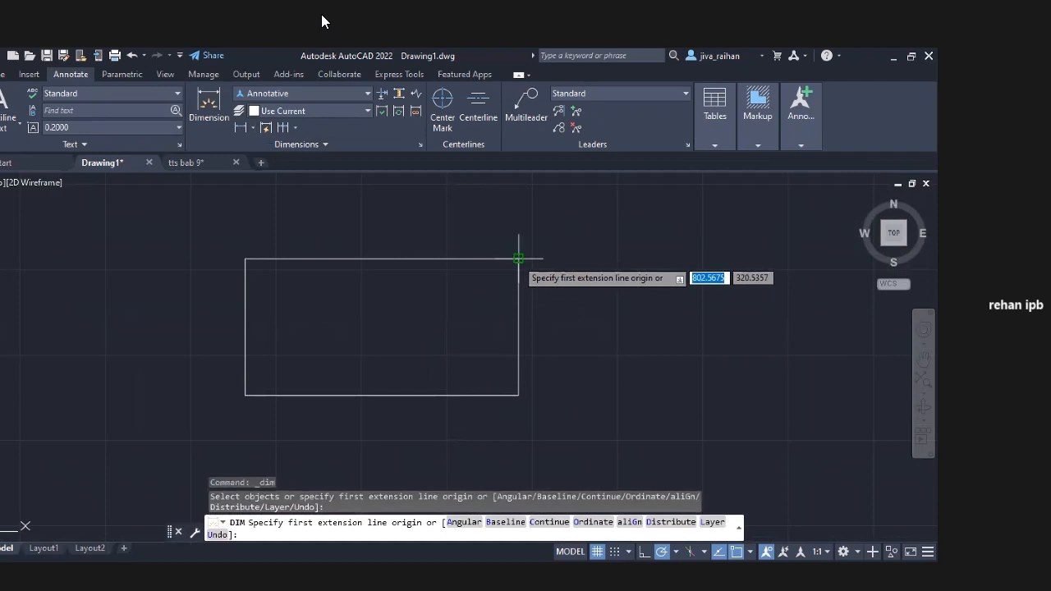
{"action": "left_click", "coordinate": [518, 259]}
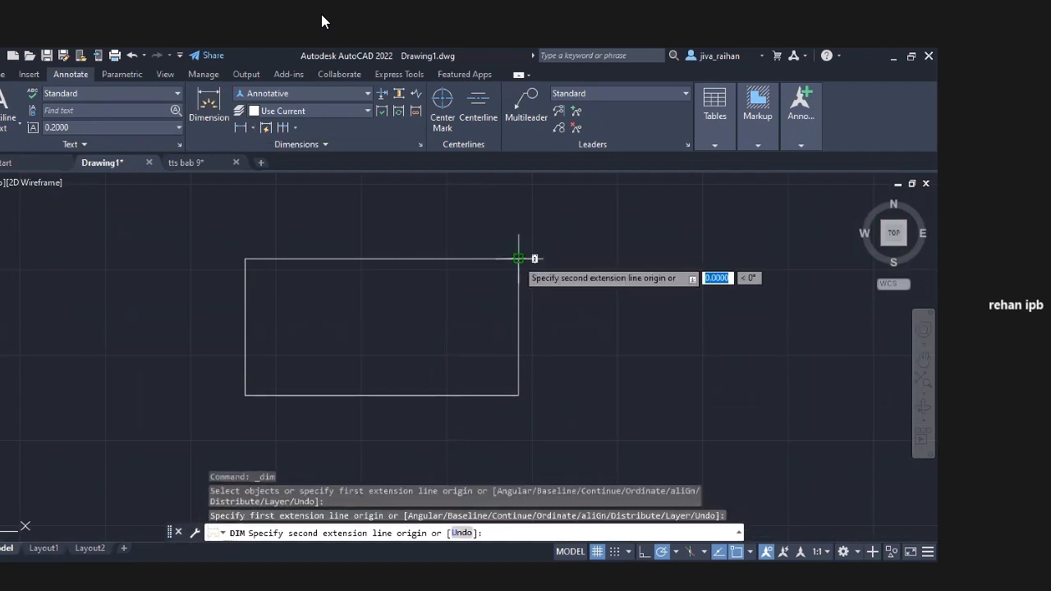
{"action": "left_click", "coordinate": [517, 395]}
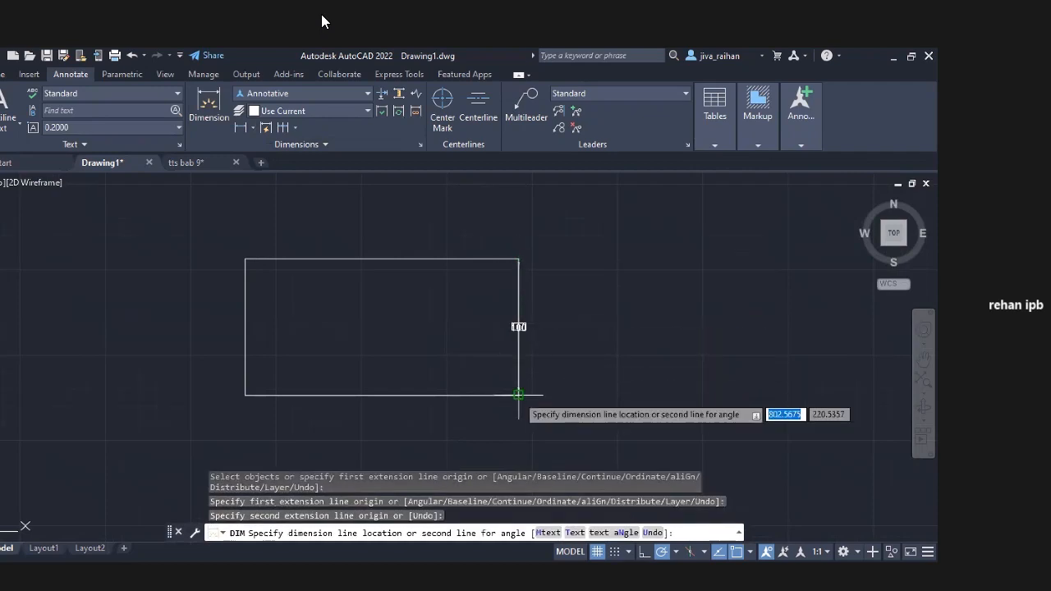
{"action": "left_click", "coordinate": [552, 393]}
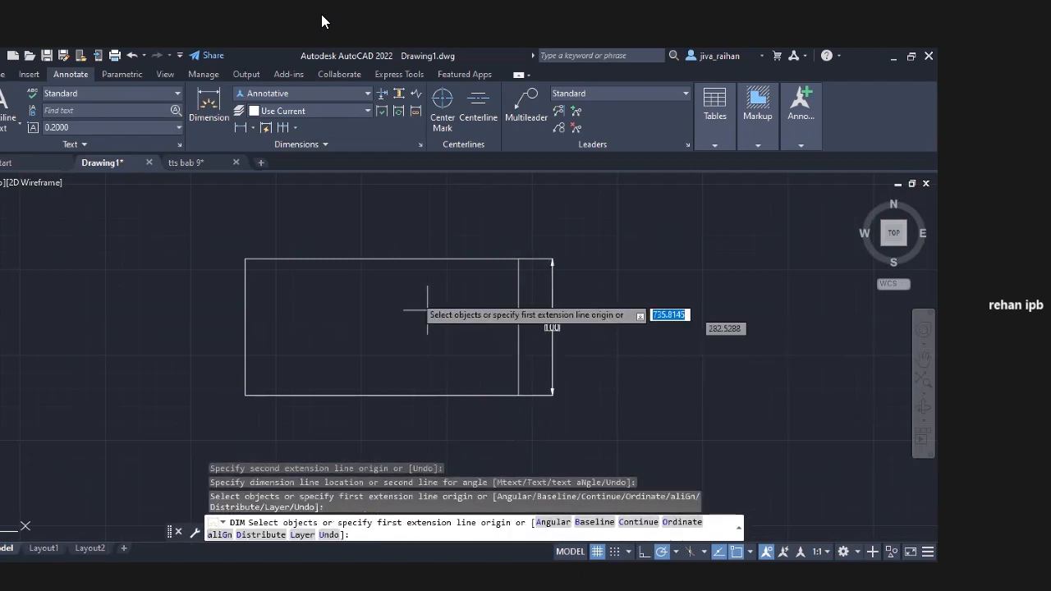
Draw a circle of radius about 19.5 in the rectangle's upper left area and one of radius about 4.75 to its right.
{"action": "left_click", "coordinate": [4, 76]}
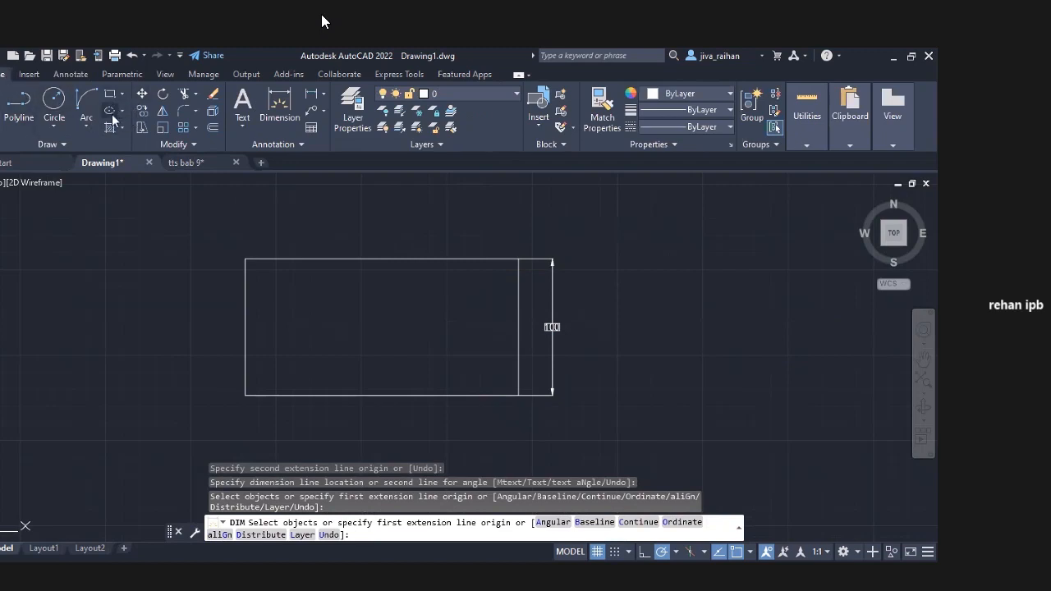
{"action": "left_click", "coordinate": [57, 104]}
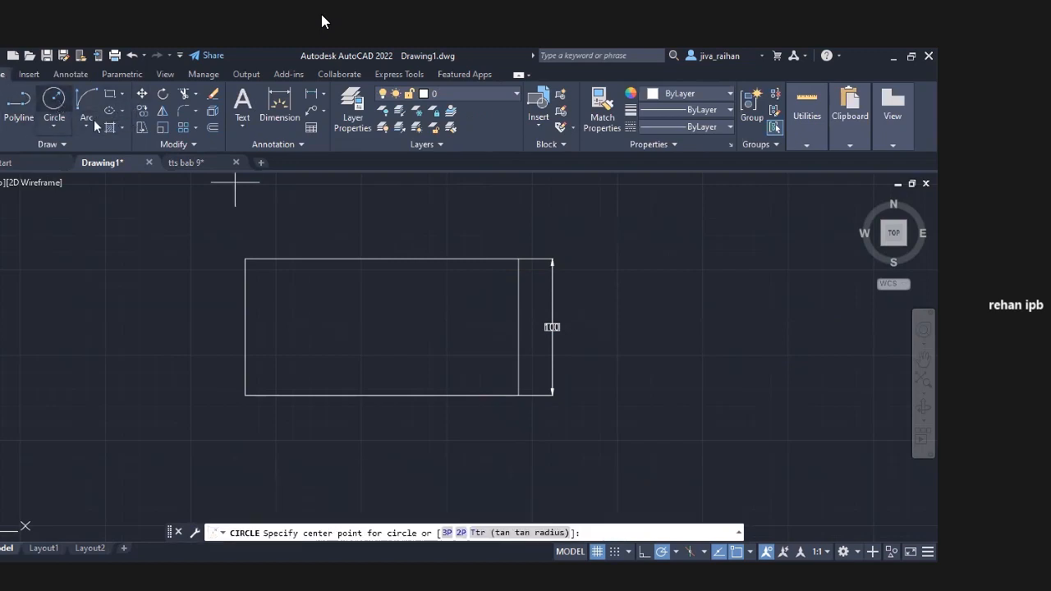
{"action": "left_click", "coordinate": [345, 297]}
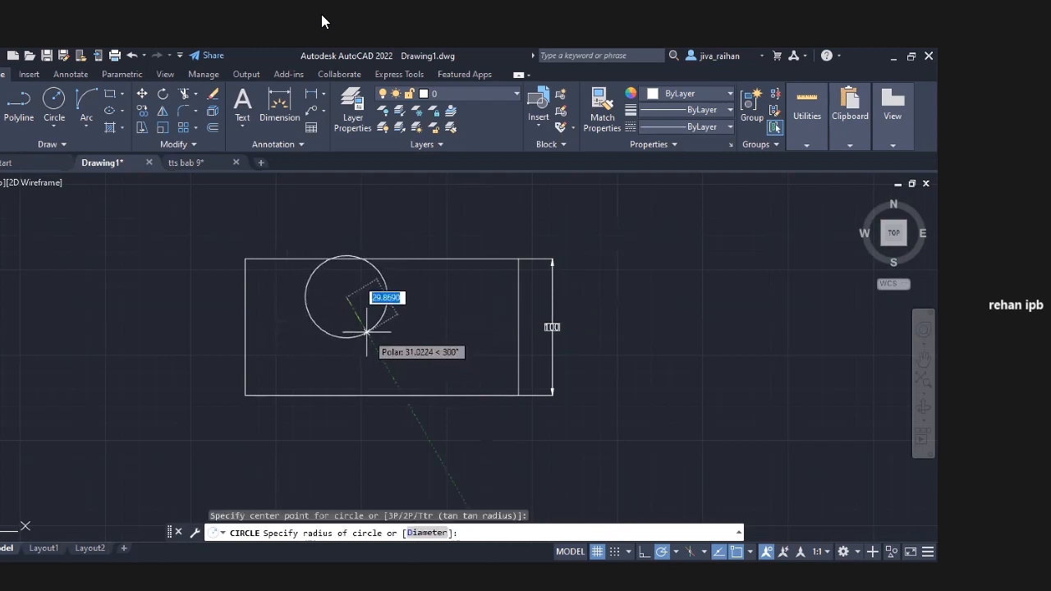
{"action": "left_click", "coordinate": [356, 320]}
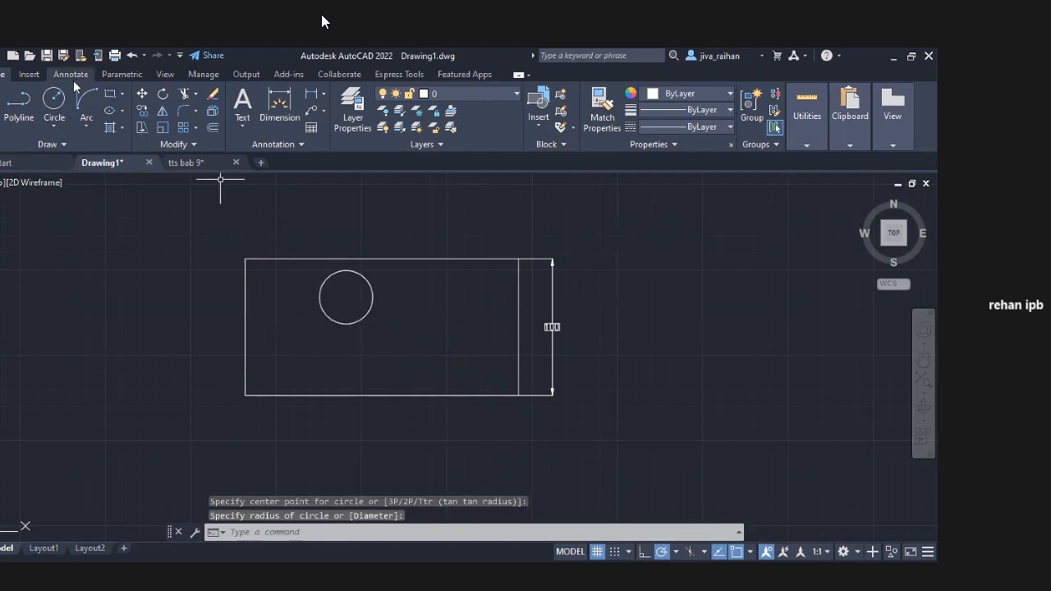
{"action": "key", "text": "Return"}
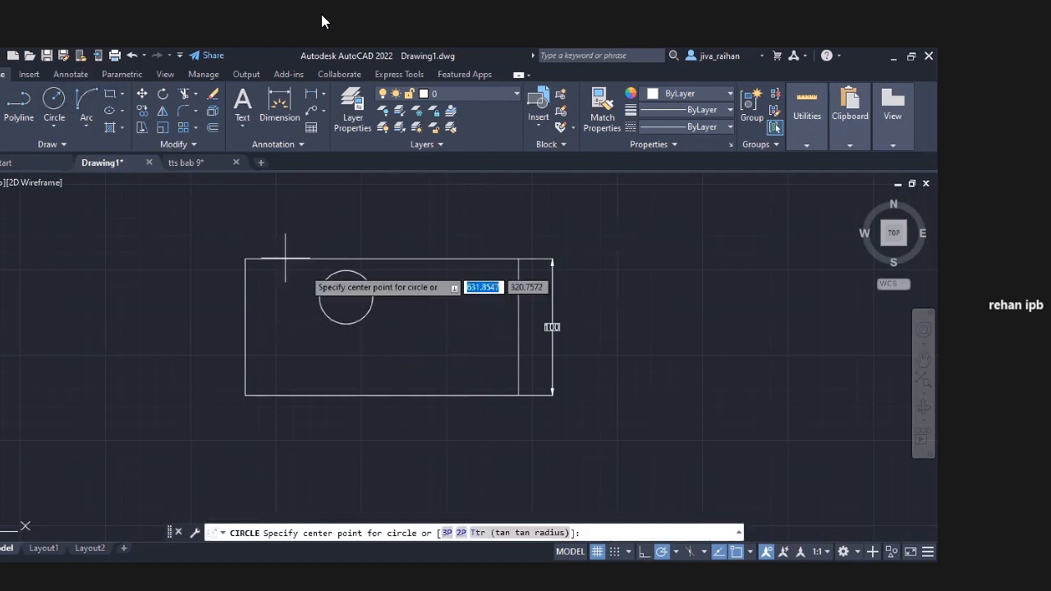
{"action": "left_click", "coordinate": [442, 288]}
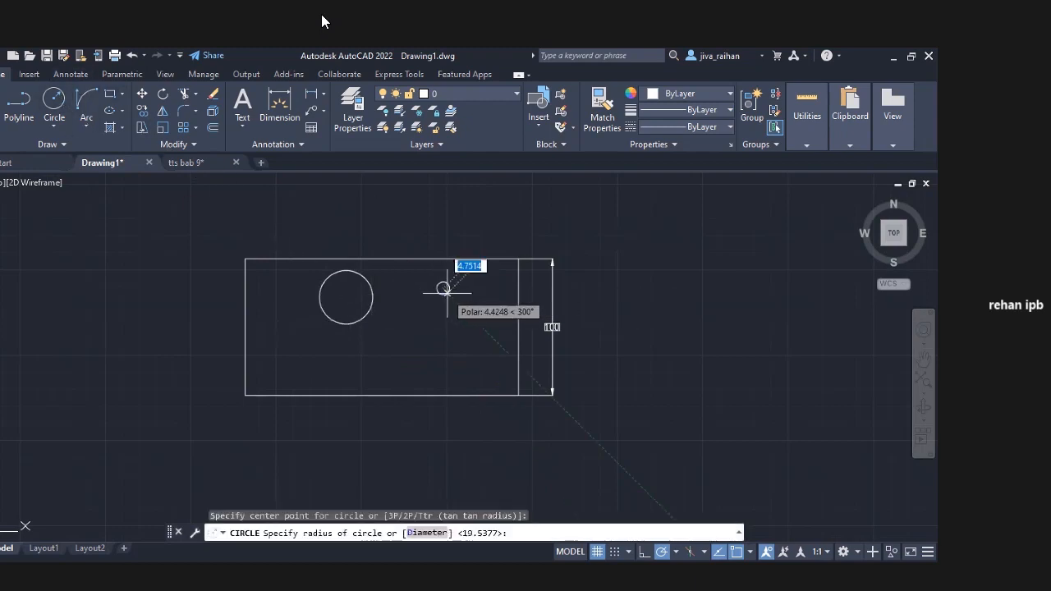
{"action": "left_click", "coordinate": [447, 293]}
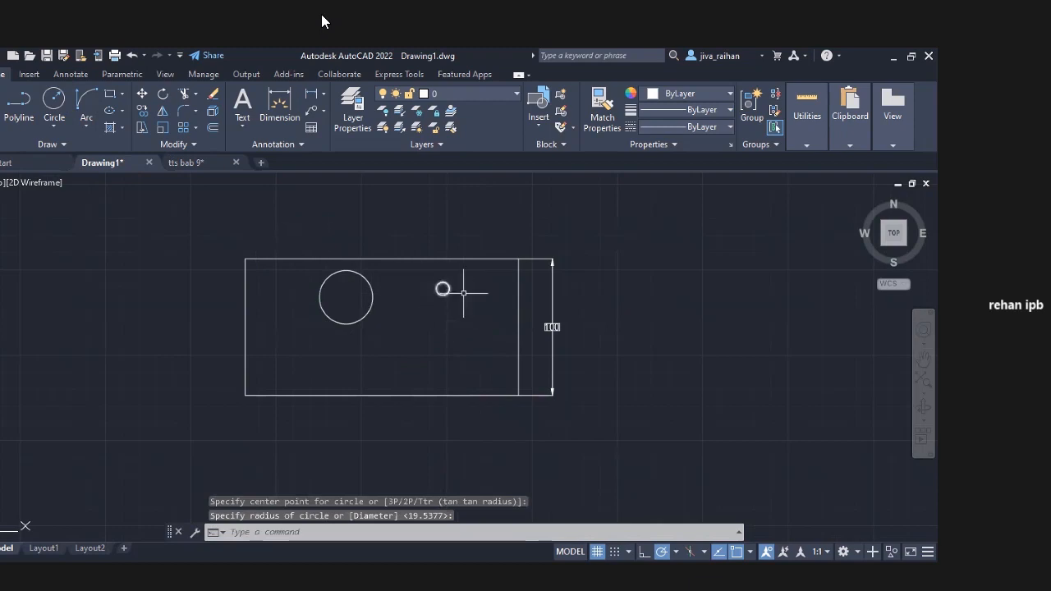
Copy the small circle from its centre to two evenly spaced positions straight below it inside the rectangle.
{"action": "left_click", "coordinate": [448, 284]}
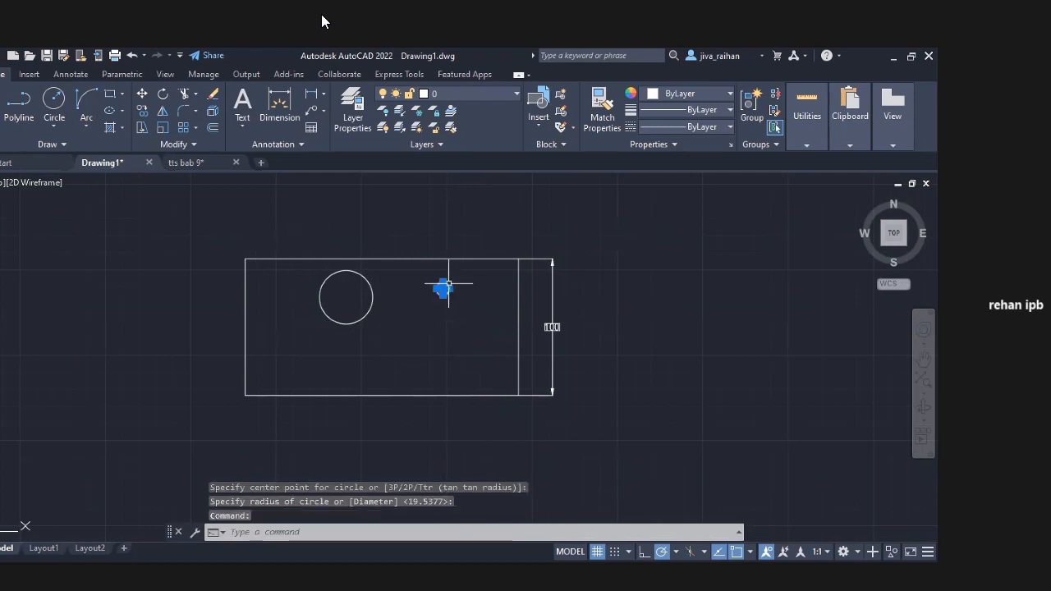
{"action": "left_click", "coordinate": [146, 110]}
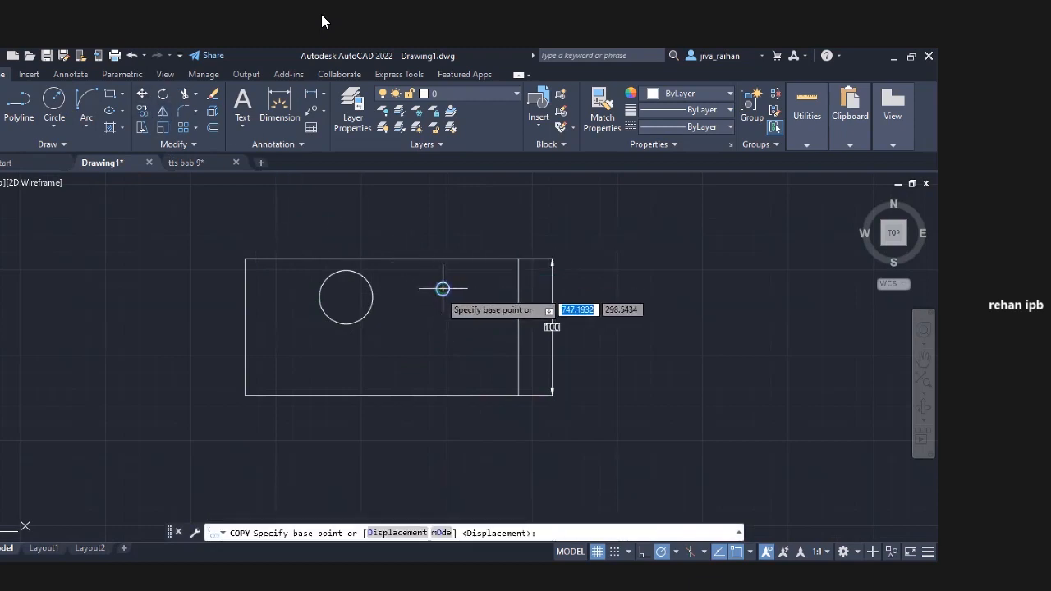
{"action": "left_click", "coordinate": [442, 288]}
{"action": "left_click", "coordinate": [443, 329]}
{"action": "left_click", "coordinate": [442, 367]}
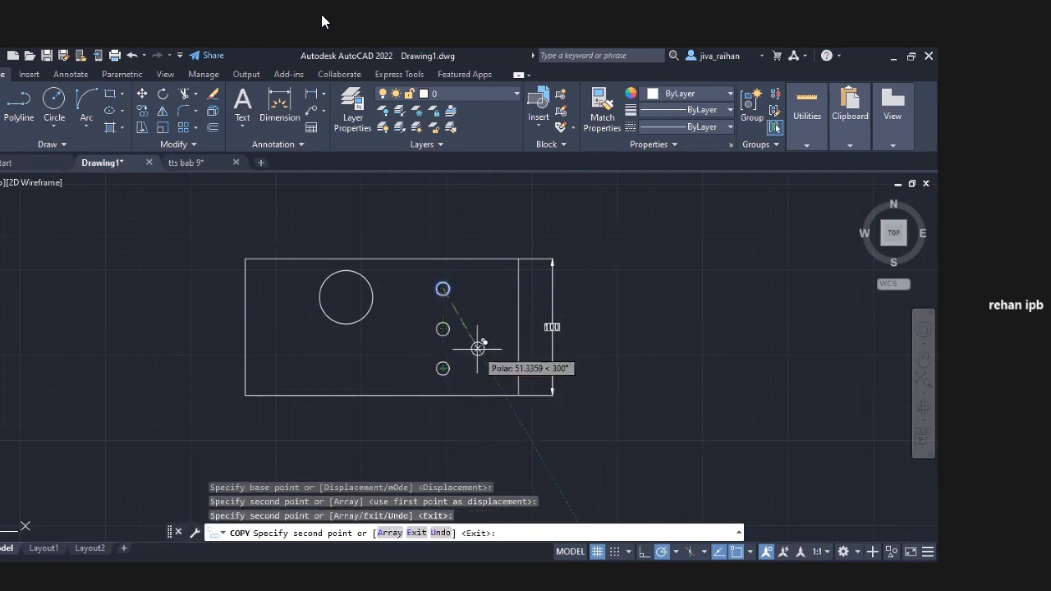
{"action": "key", "text": "Escape"}
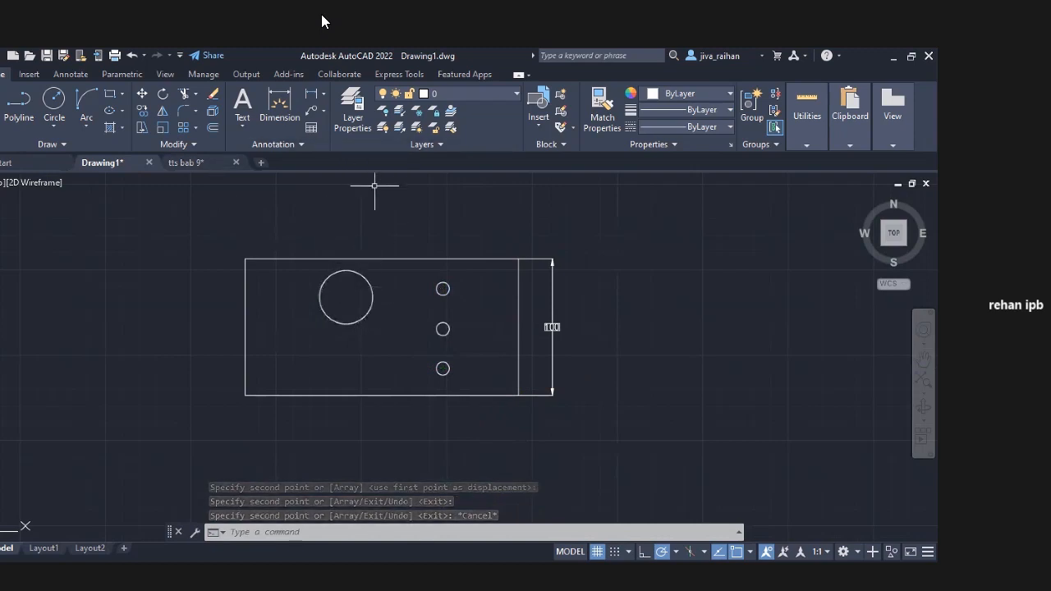
Create a position tolerance frame with diameter 0.4 and datums A, B and C, placed above the rectangle near the large circle.
{"action": "type", "text": "TOL"}
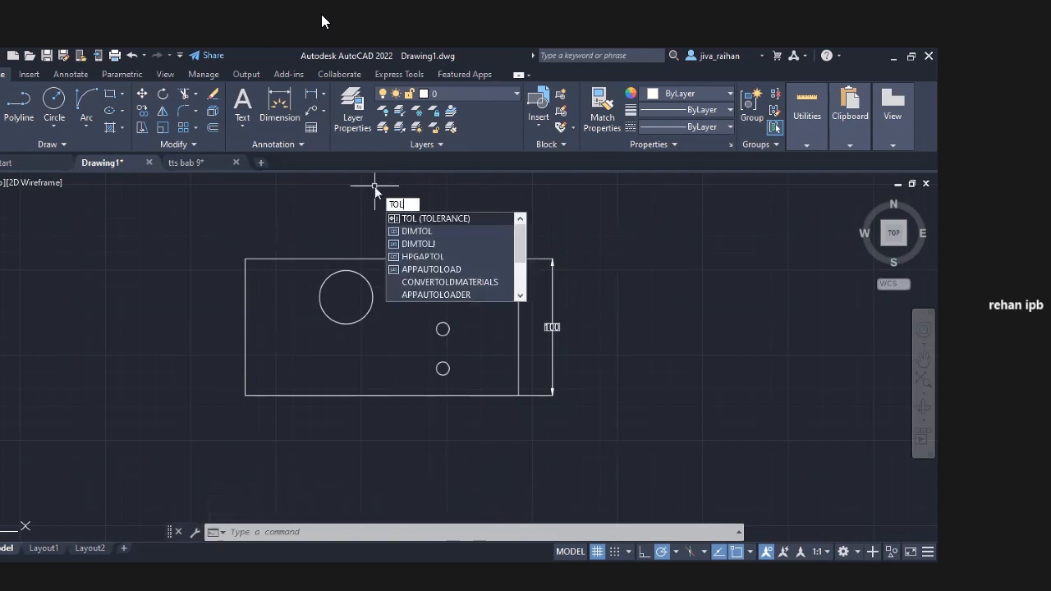
{"action": "key", "text": "Return"}
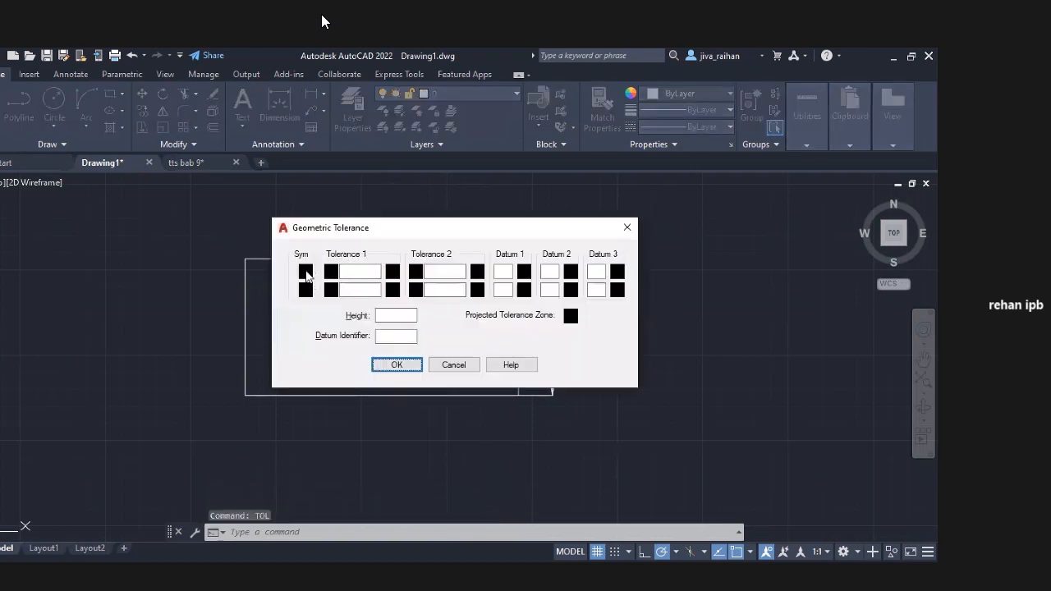
{"action": "left_click", "coordinate": [305, 274]}
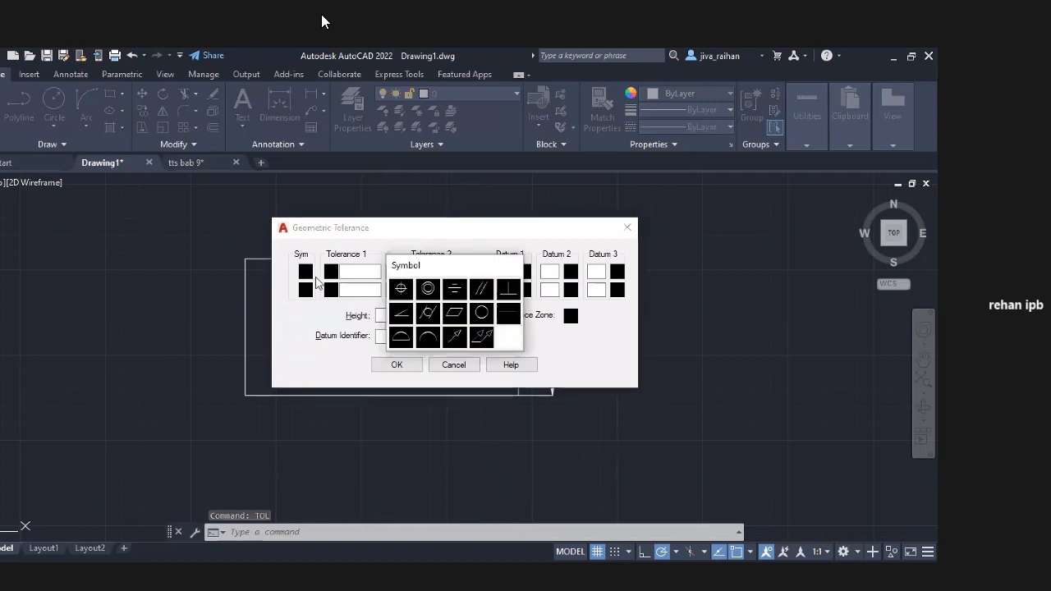
{"action": "left_click", "coordinate": [400, 289]}
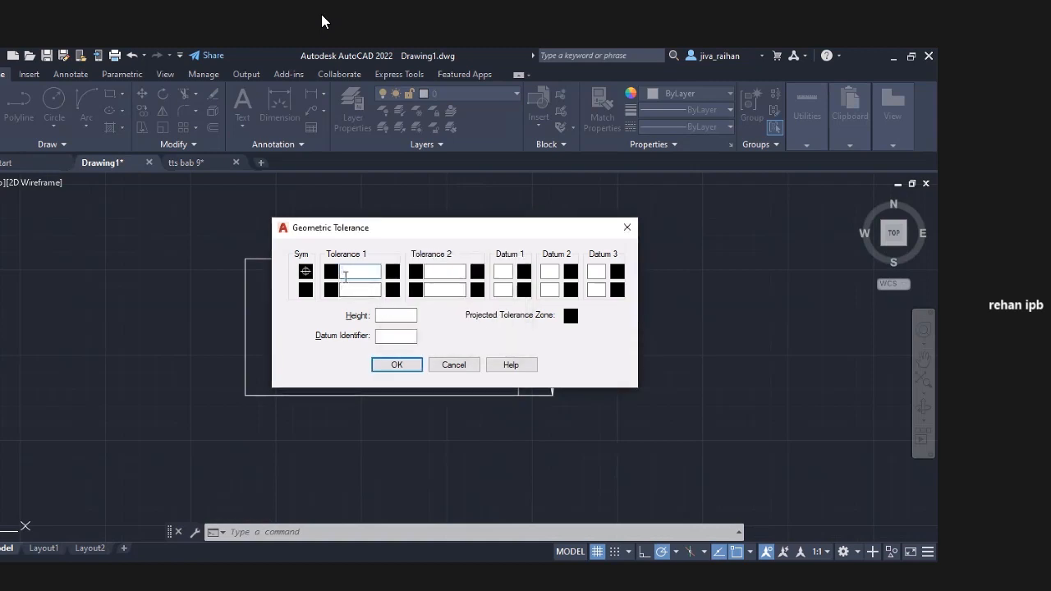
{"action": "left_click", "coordinate": [331, 271]}
{"action": "left_click", "coordinate": [500, 272]}
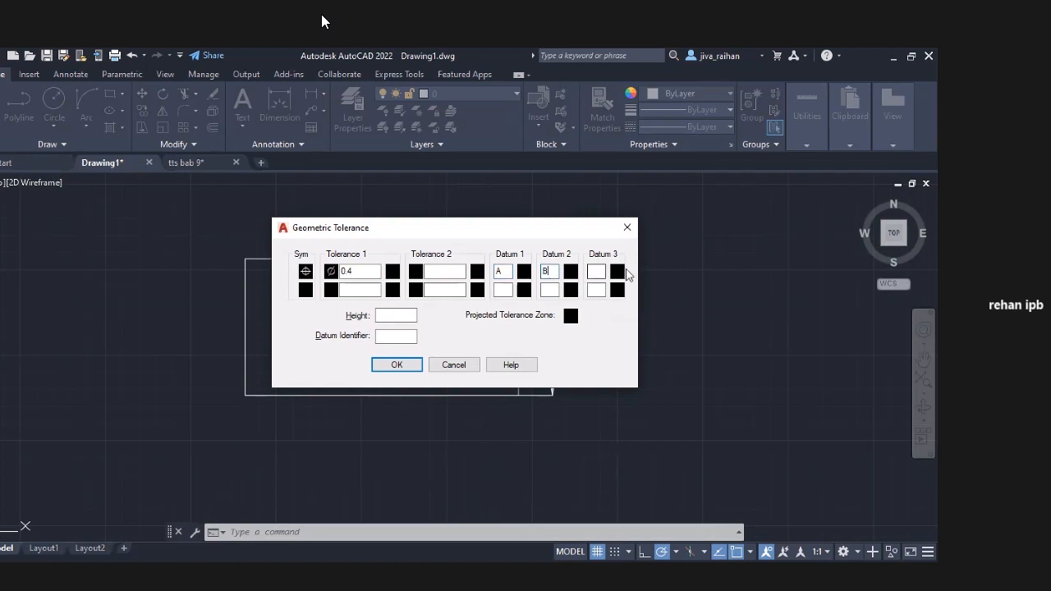
{"action": "left_click", "coordinate": [597, 270]}
{"action": "type", "text": "C"}
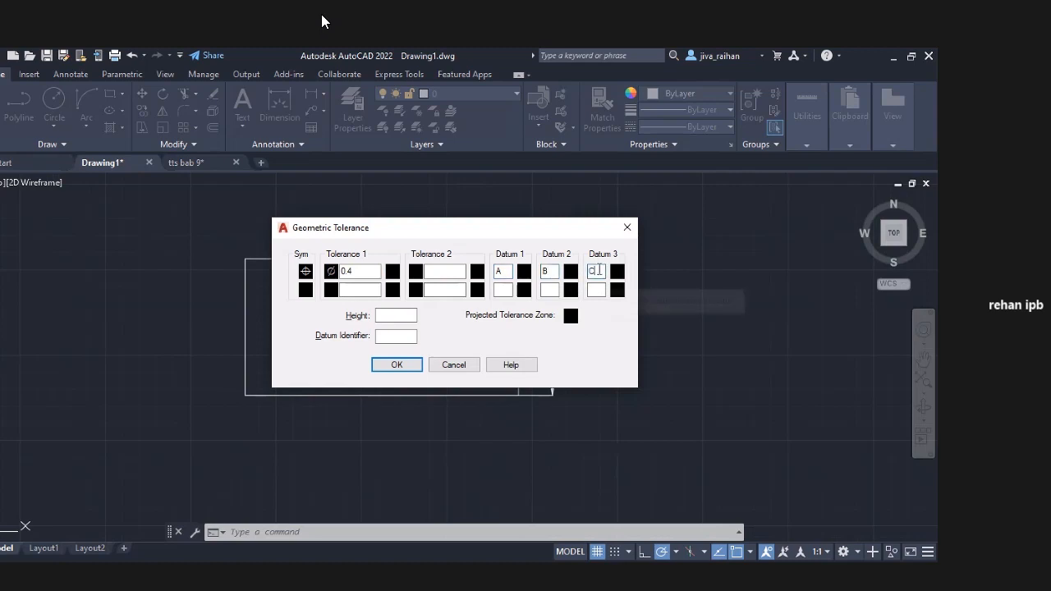
{"action": "left_click", "coordinate": [394, 370]}
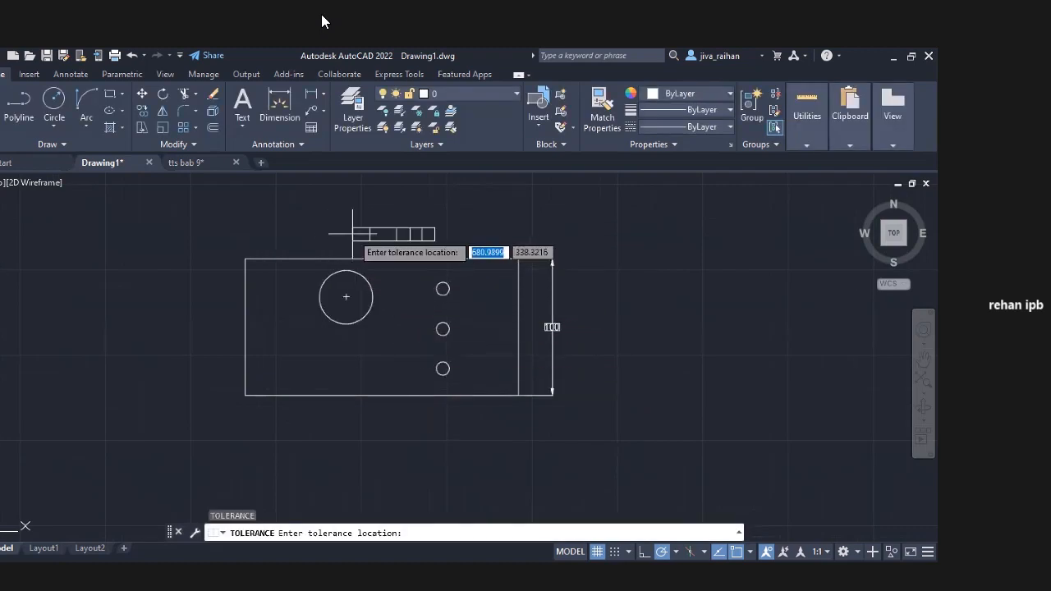
{"action": "left_click", "coordinate": [353, 234]}
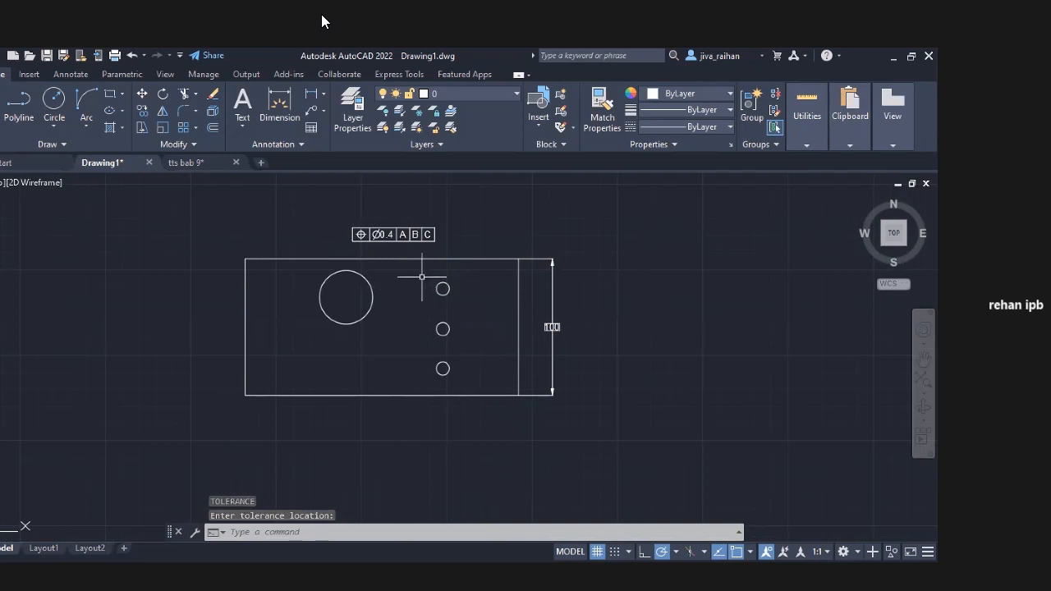
Create a position tolerance frame with diameter 0.25 and datums A, B and C, placed below the rectangle near the small circles.
{"action": "type", "text": "TOL"}
{"action": "key", "text": "Return"}
{"action": "left_click", "coordinate": [305, 270]}
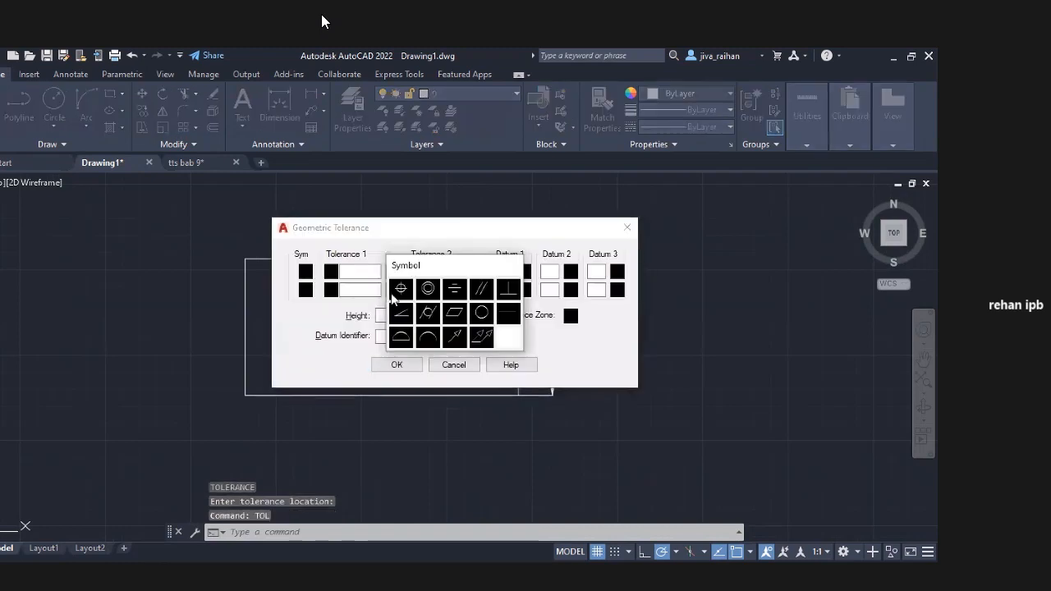
{"action": "left_click", "coordinate": [401, 288]}
{"action": "left_click", "coordinate": [331, 273]}
{"action": "left_click", "coordinate": [364, 270]}
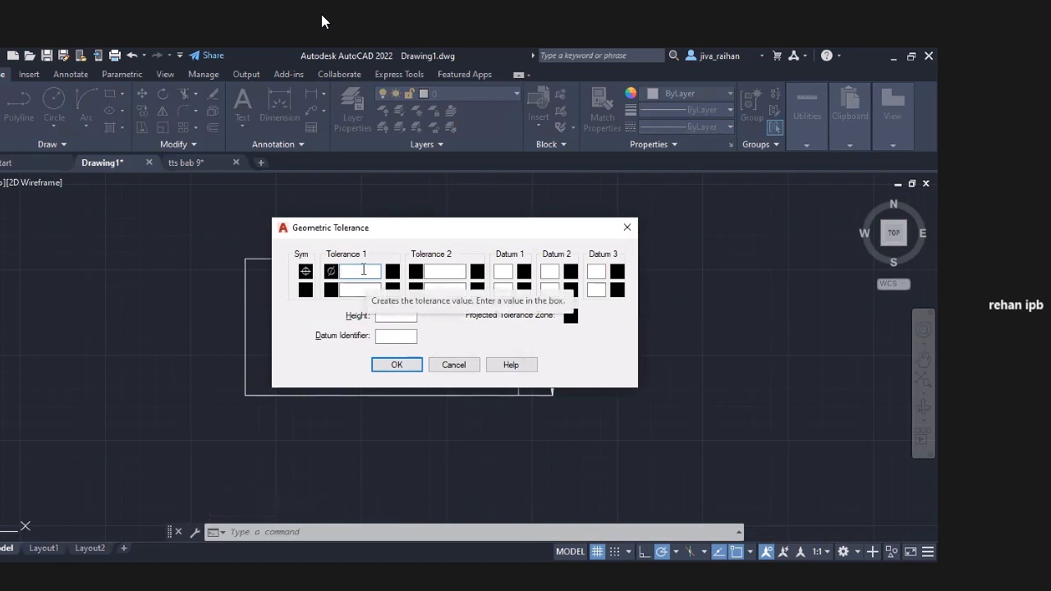
{"action": "type", "text": "0.25"}
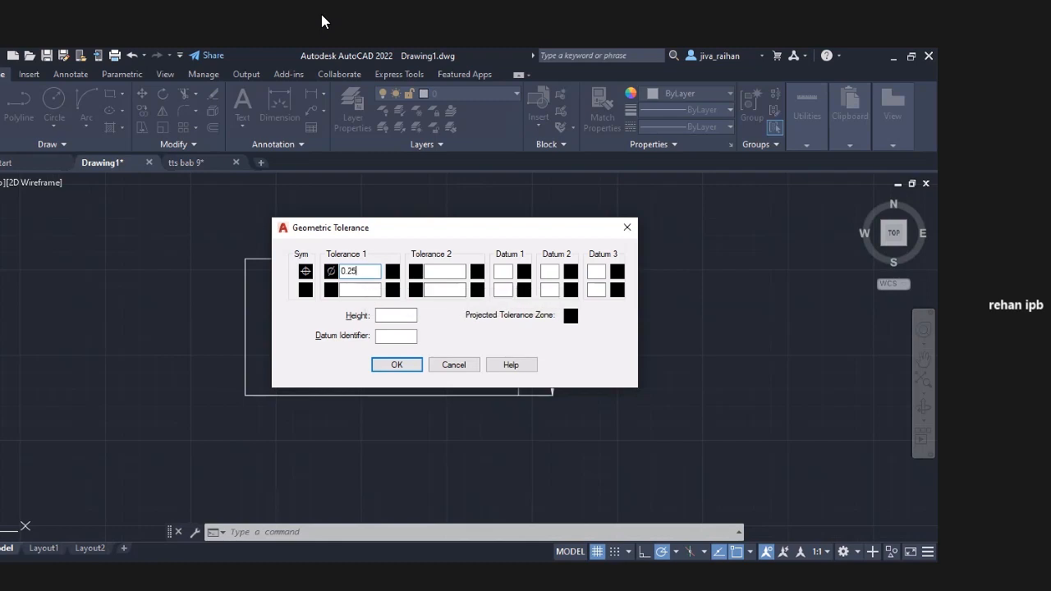
{"action": "left_click", "coordinate": [503, 271]}
{"action": "type", "text": "A"}
{"action": "key", "text": "Tab"}
{"action": "left_click", "coordinate": [402, 370]}
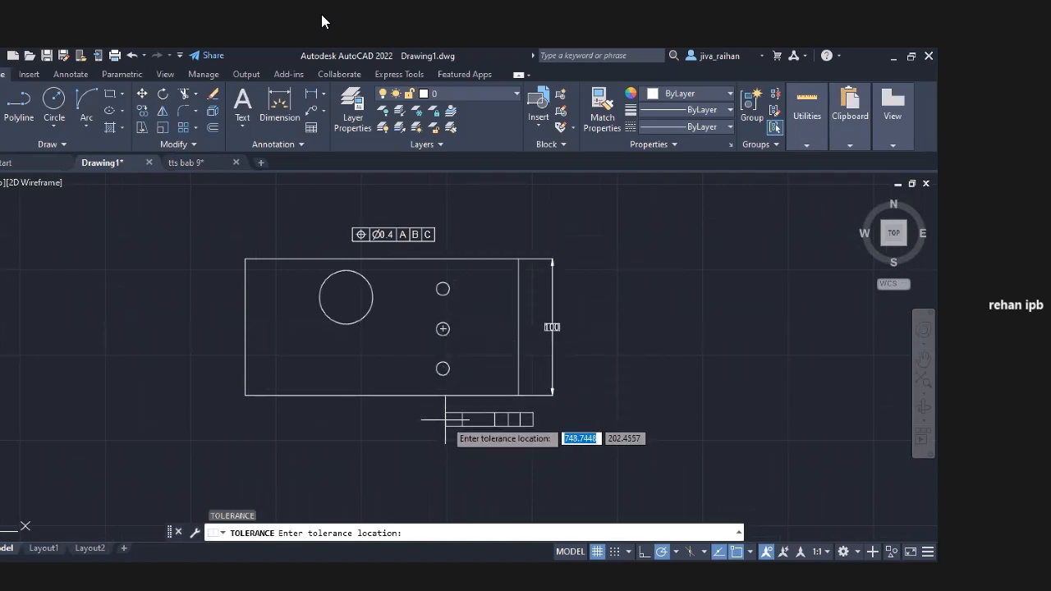
{"action": "left_click", "coordinate": [445, 420]}
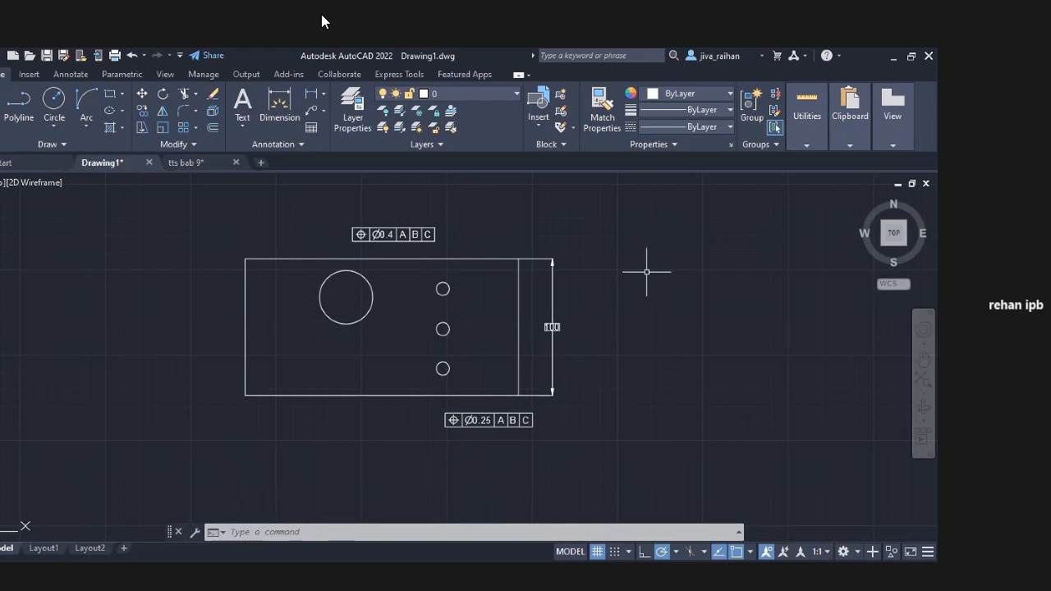
Look through the tool palettes, examining the imperial and metric leader samples along with the draw, structural and civil tools, and close them.
{"action": "key", "text": "ctrl+3"}
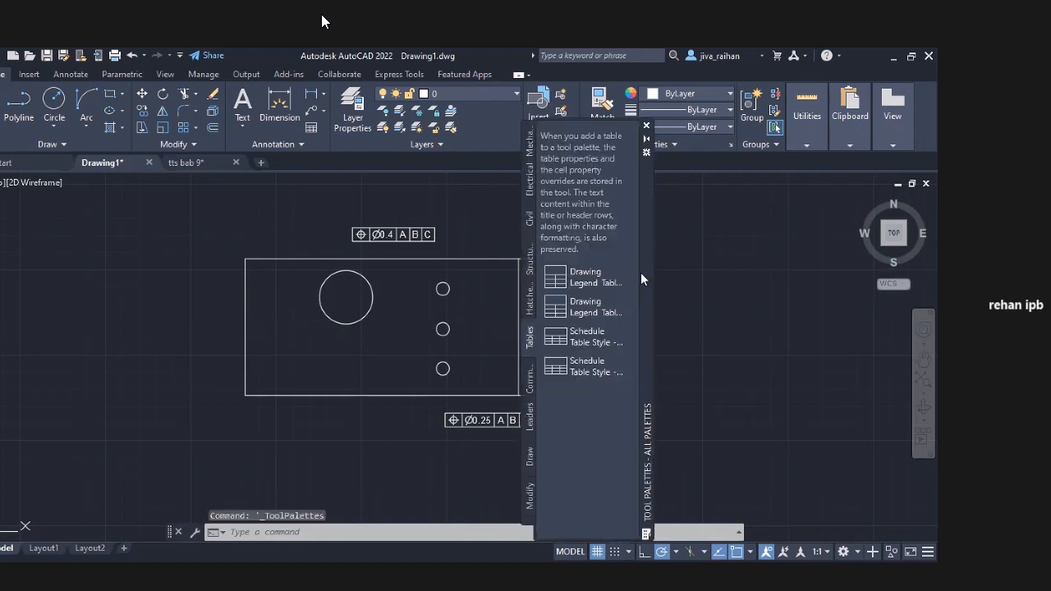
{"action": "left_click", "coordinate": [531, 419]}
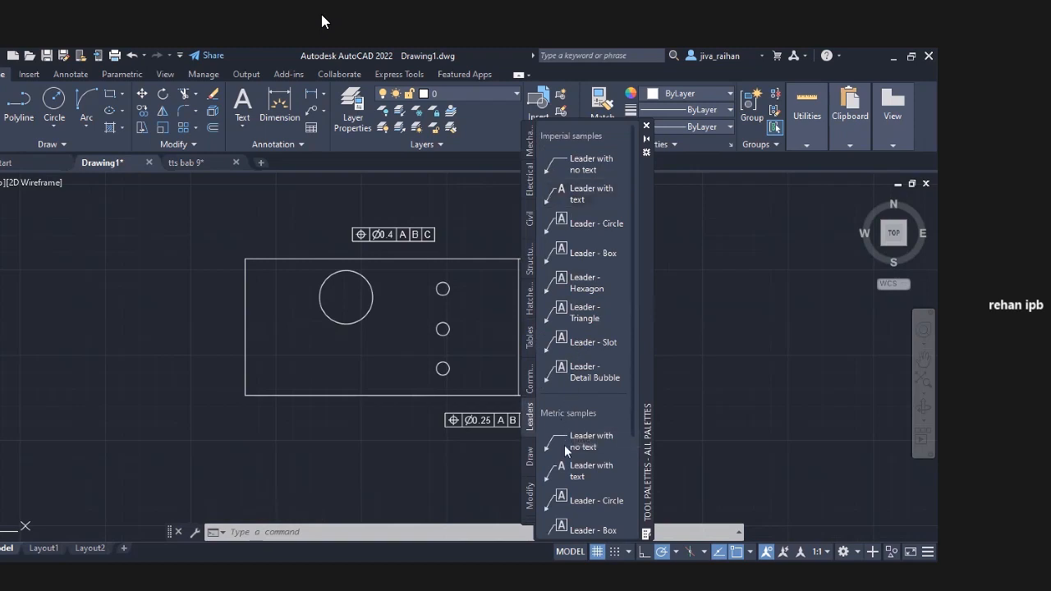
{"action": "scroll", "coordinate": [577, 433], "scroll_direction": "down", "scroll_amount": 3}
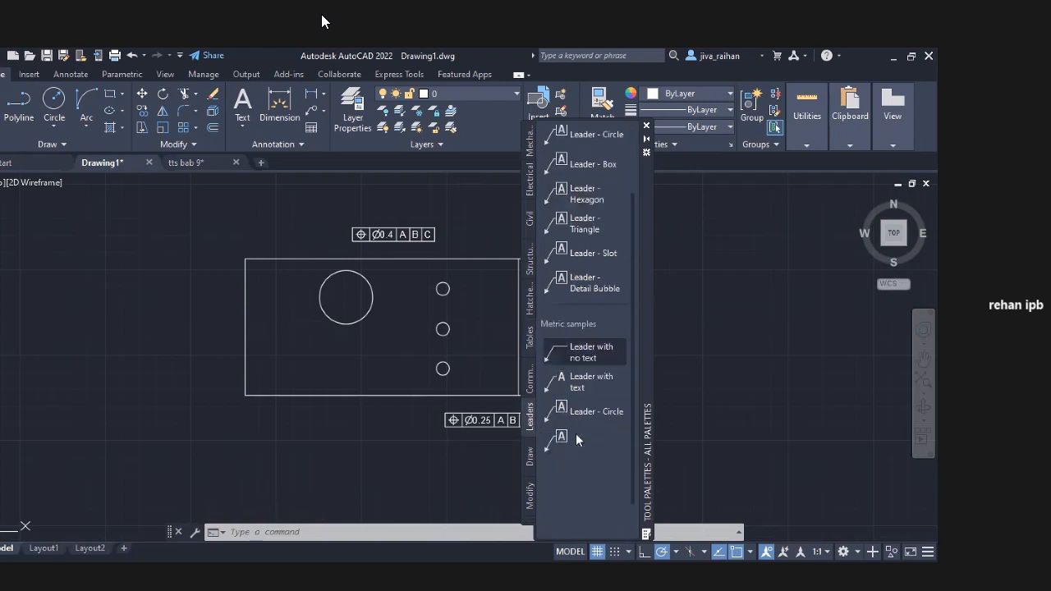
{"action": "scroll", "coordinate": [578, 430], "scroll_direction": "up", "scroll_amount": 3}
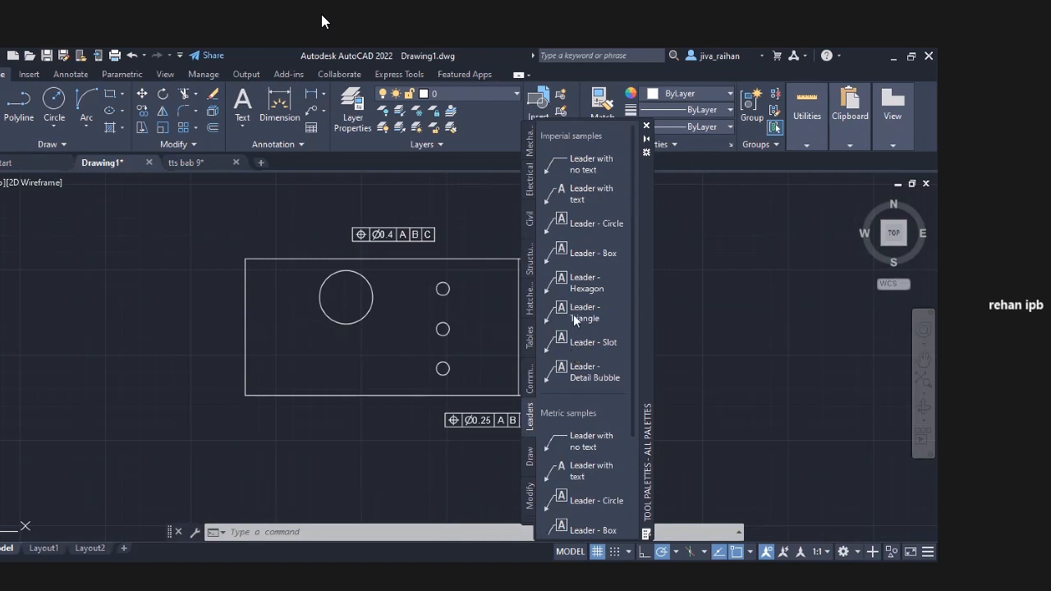
{"action": "left_click", "coordinate": [530, 455]}
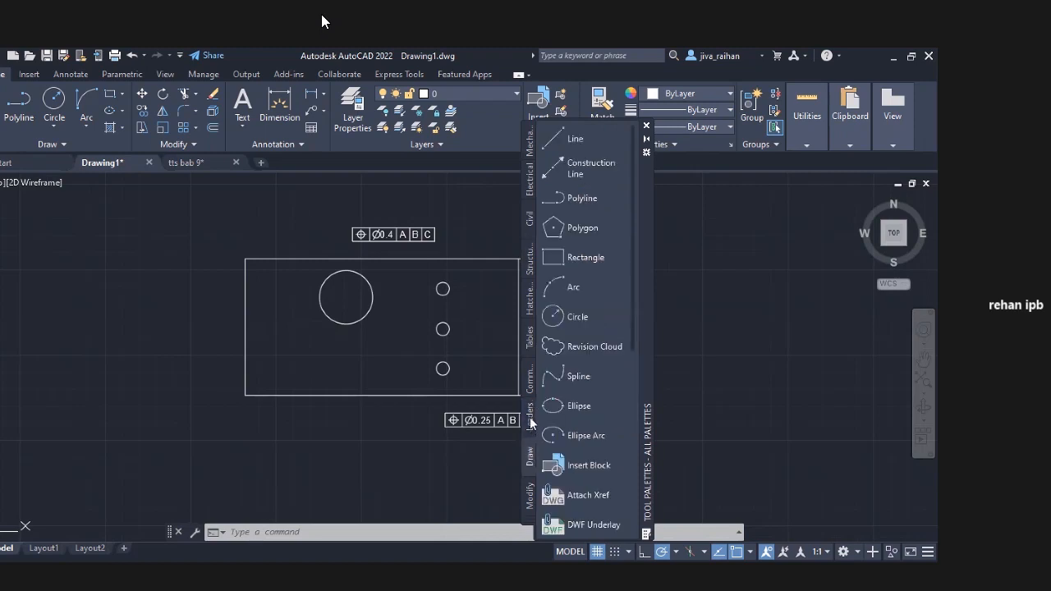
{"action": "left_click", "coordinate": [530, 260]}
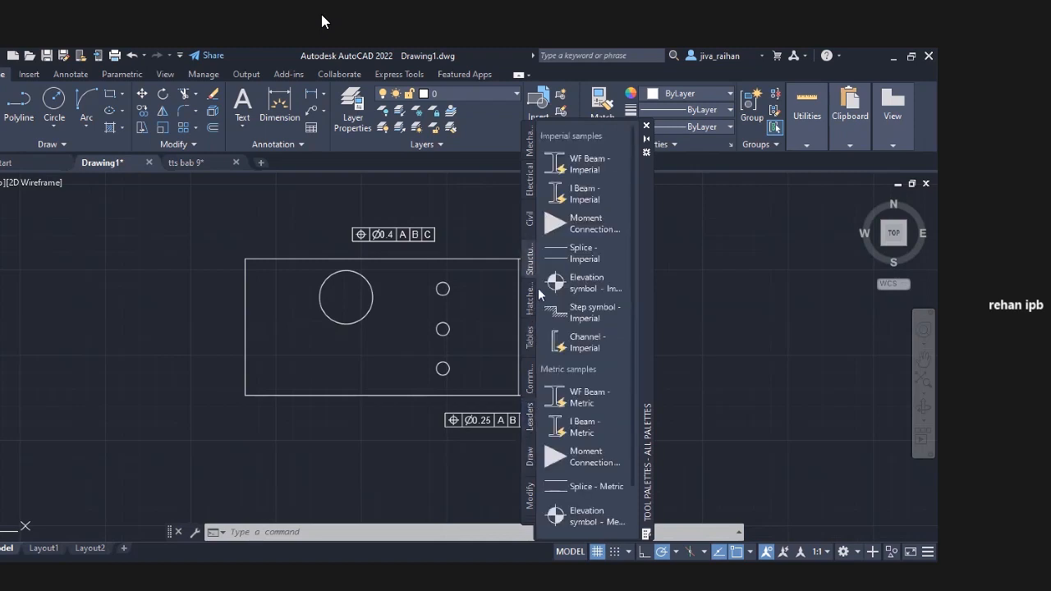
{"action": "left_click", "coordinate": [530, 215]}
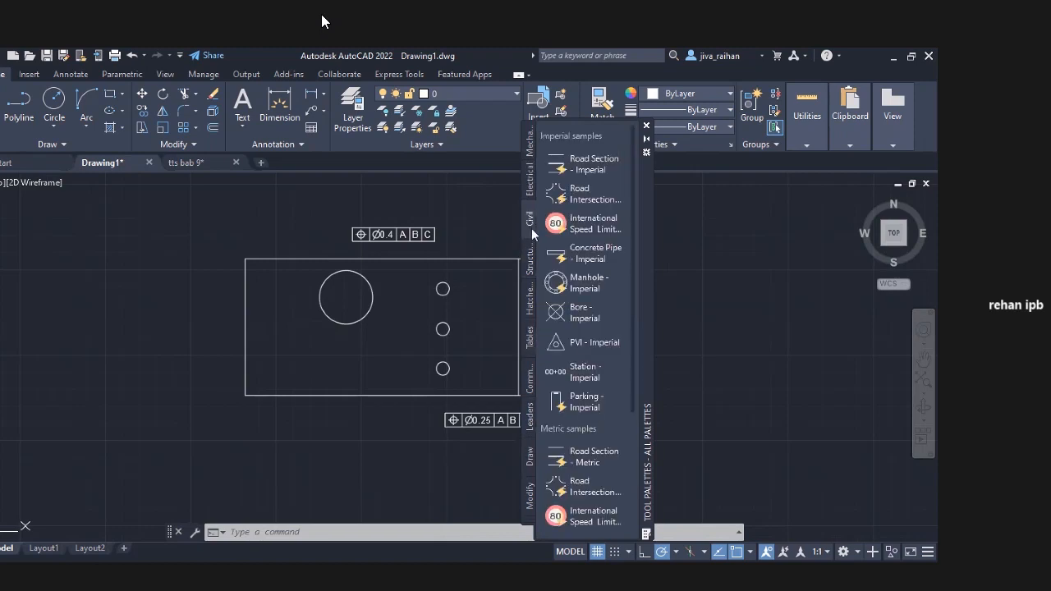
{"action": "left_click", "coordinate": [528, 426]}
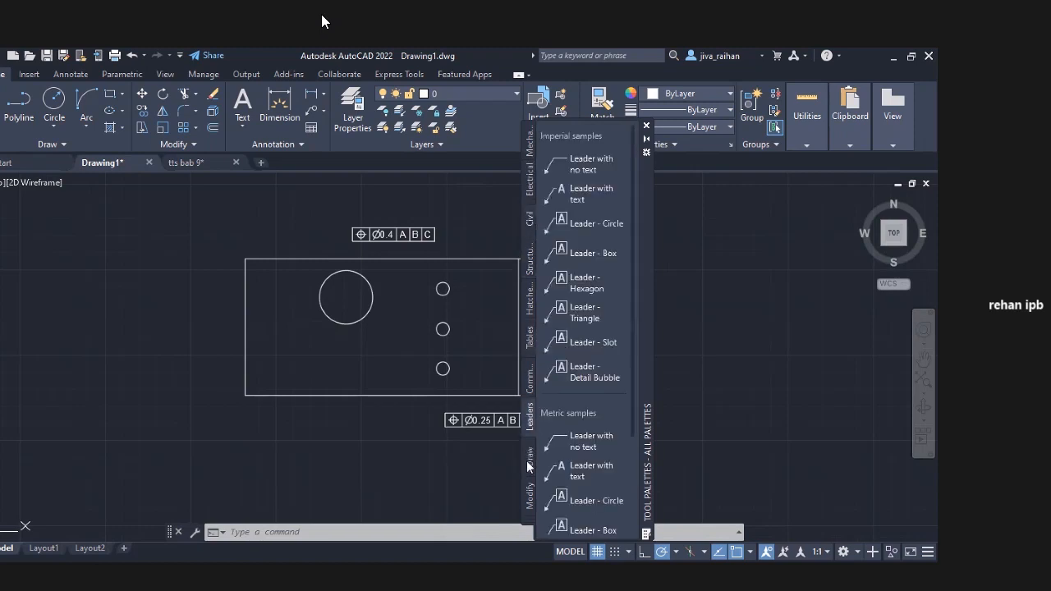
{"action": "left_click", "coordinate": [529, 497]}
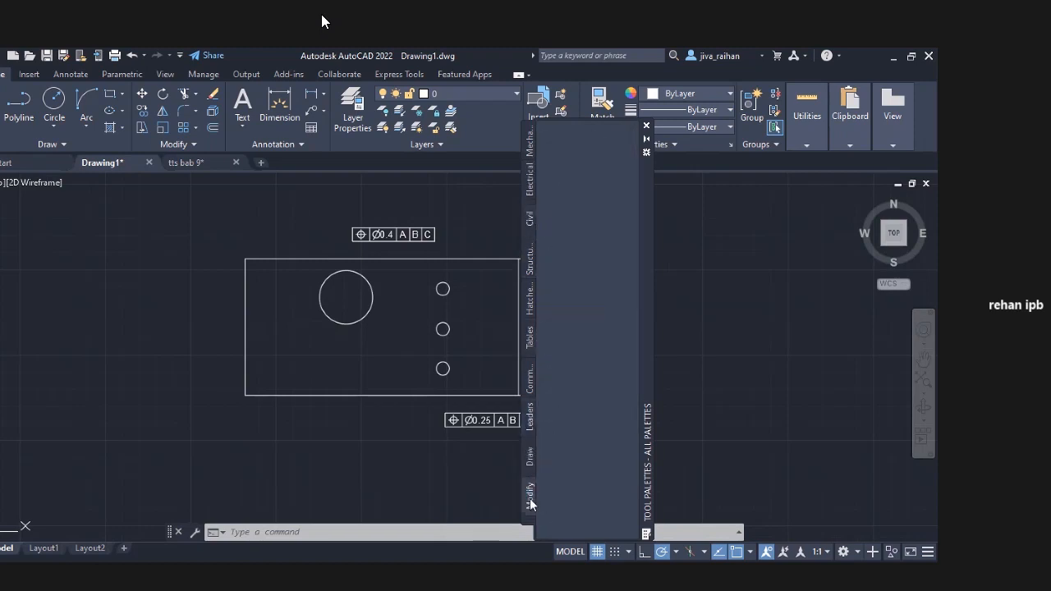
{"action": "left_click", "coordinate": [530, 428]}
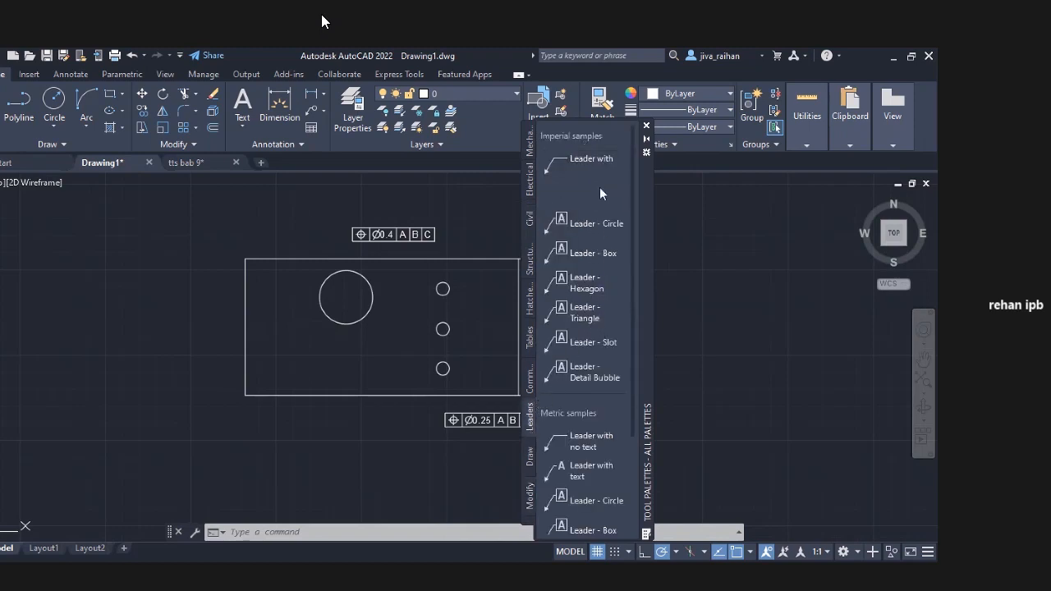
{"action": "scroll", "coordinate": [584, 171], "scroll_direction": "down", "scroll_amount": 3}
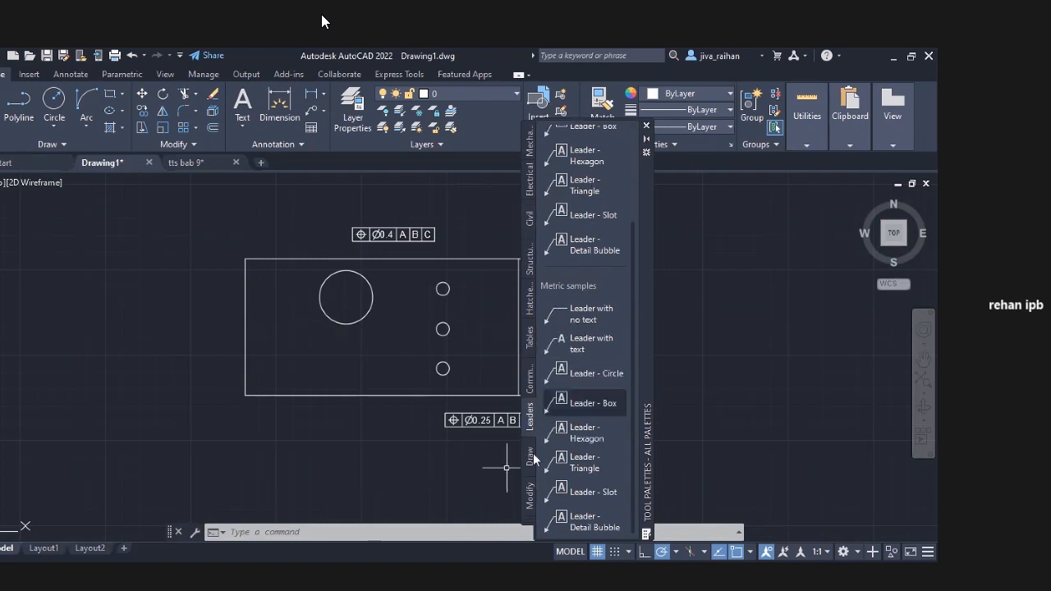
{"action": "left_click", "coordinate": [646, 127]}
Place a horizontal dimension of about 26 in the datum style, extending left from the rectangle's upper left corner, with its line above.
{"action": "left_click", "coordinate": [74, 79]}
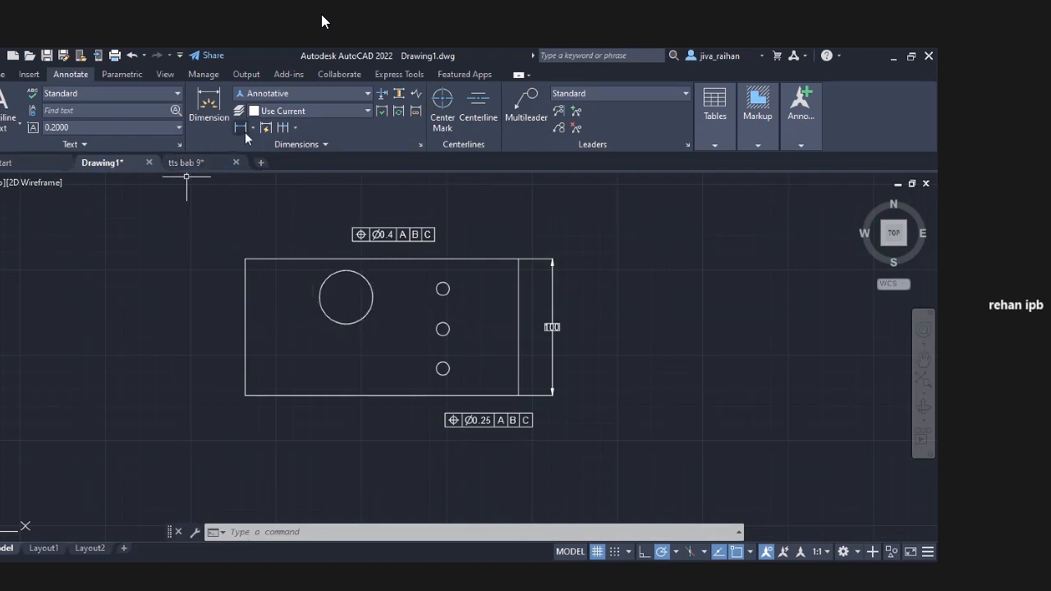
{"action": "left_click", "coordinate": [335, 95]}
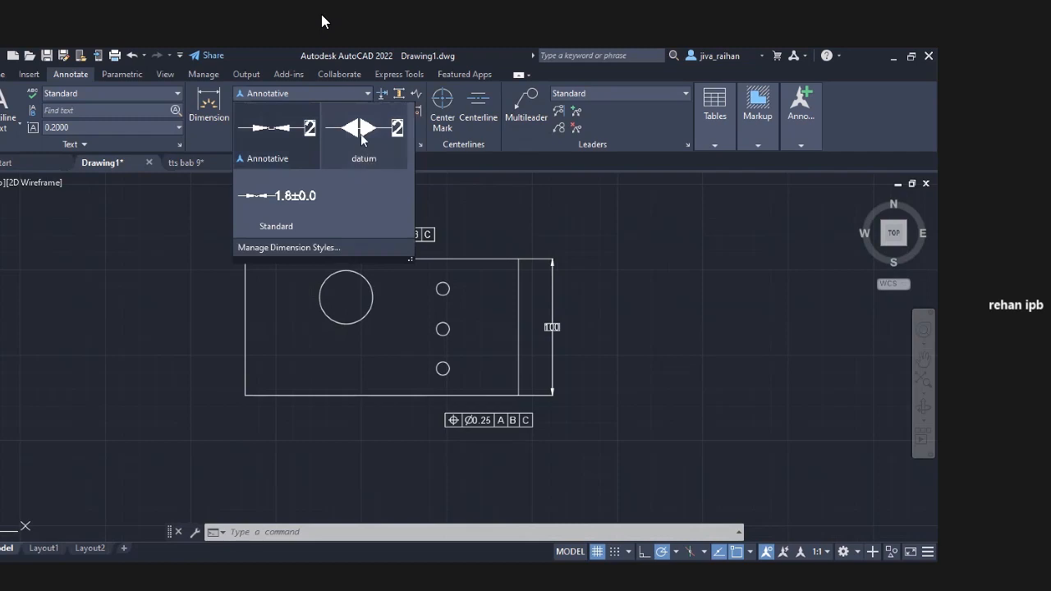
{"action": "left_click", "coordinate": [361, 139]}
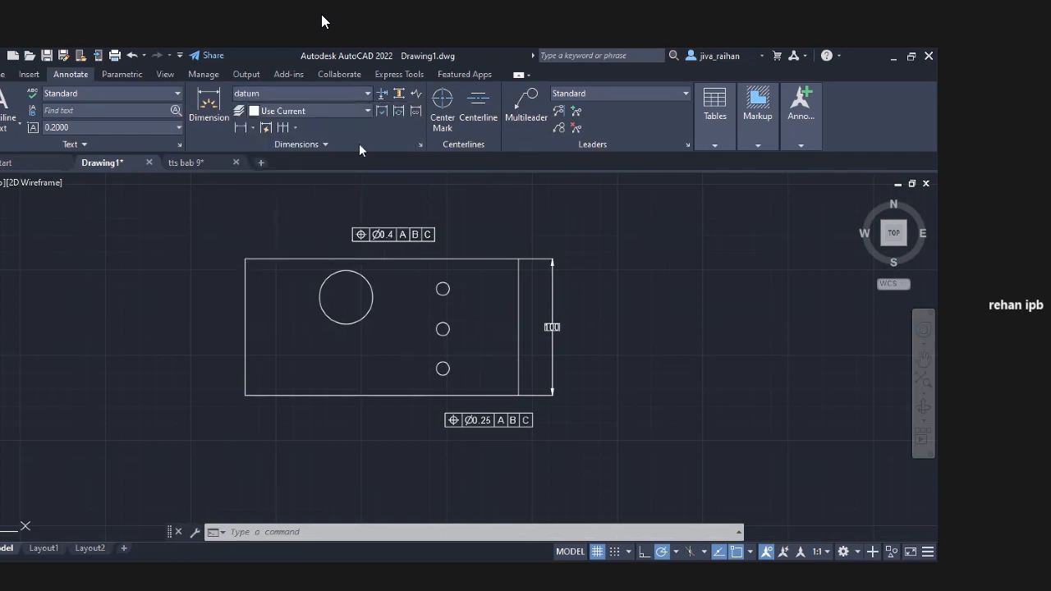
{"action": "left_click", "coordinate": [210, 122]}
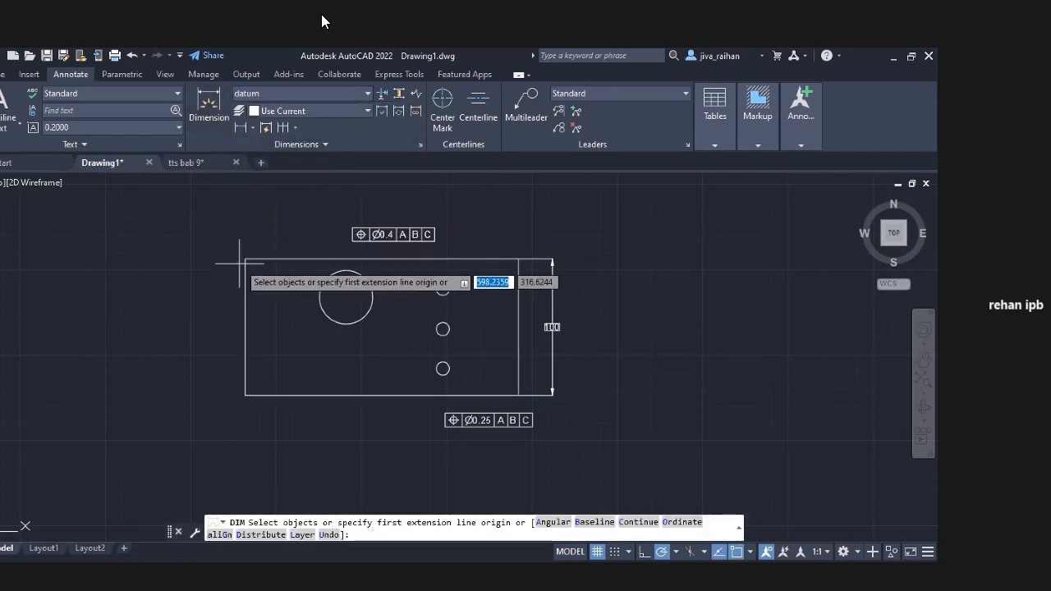
{"action": "left_click", "coordinate": [244, 259]}
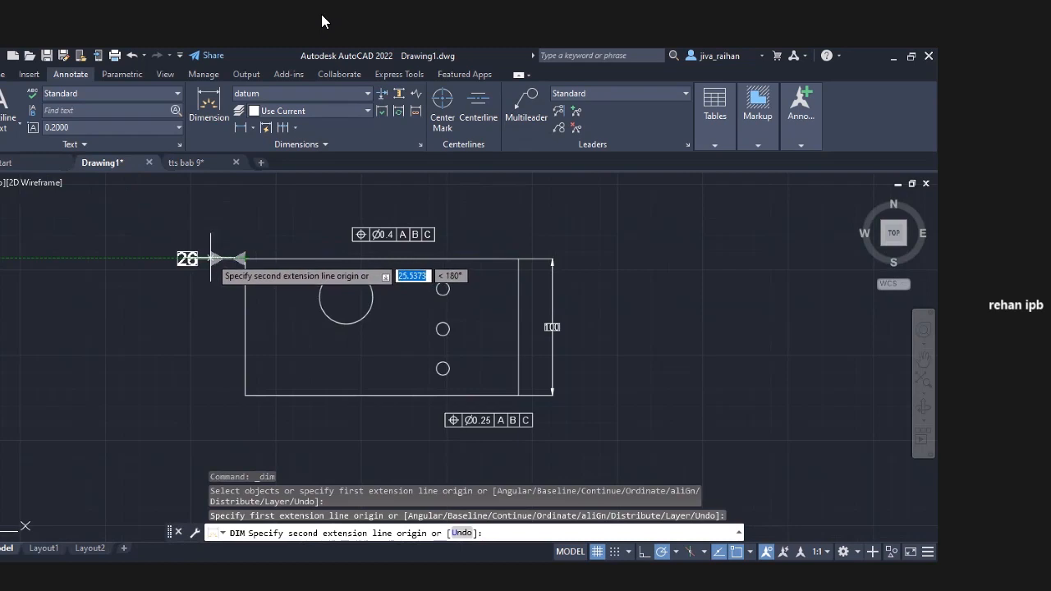
{"action": "left_click", "coordinate": [211, 257]}
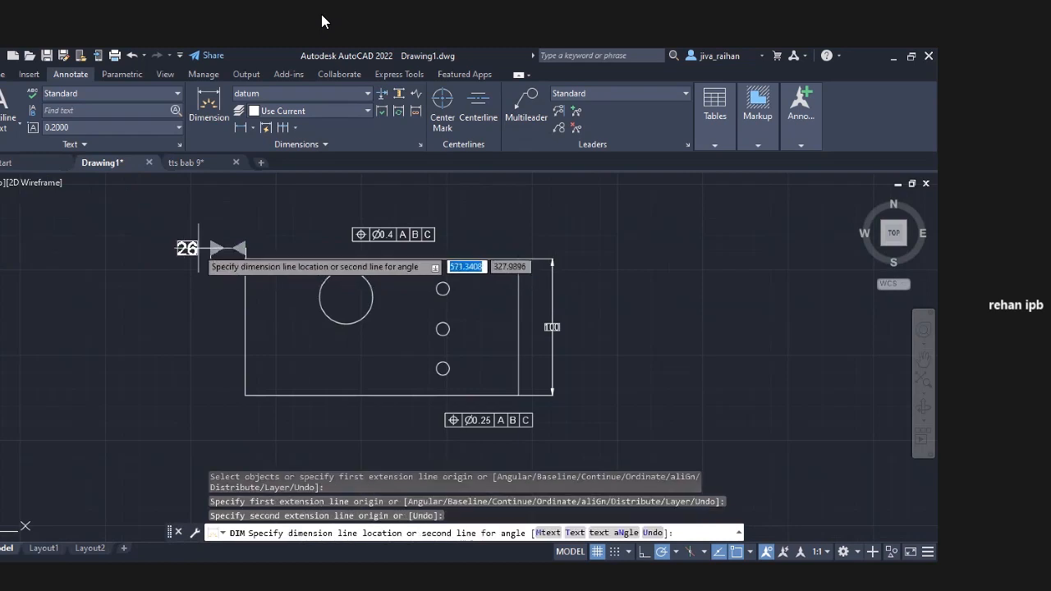
{"action": "left_click", "coordinate": [184, 235]}
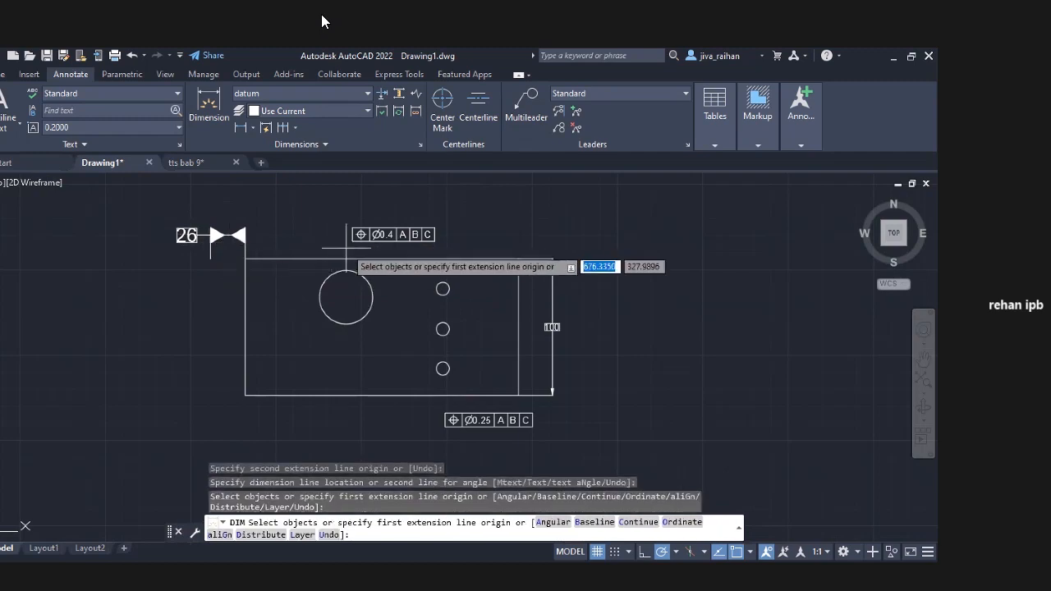
{"action": "key", "text": "Return"}
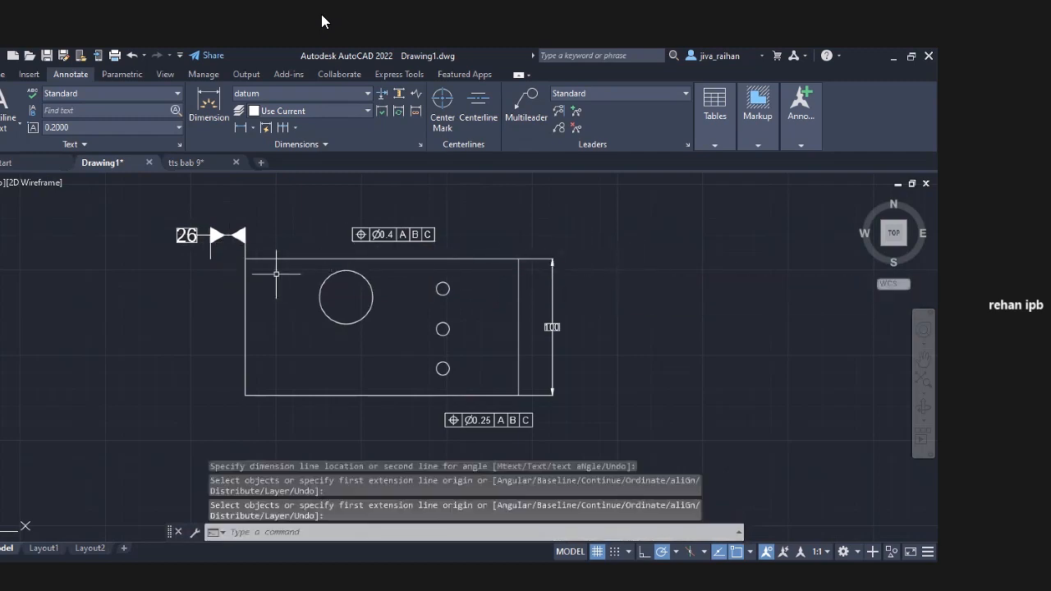
Examine the dimensioned triangle and the arch-topped rectangle elsewhere in the drawing.
{"action": "scroll", "coordinate": [270, 282], "scroll_direction": "down", "scroll_amount": 2}
{"action": "scroll", "coordinate": [93, 351], "scroll_direction": "down", "scroll_amount": 2}
{"action": "scroll", "coordinate": [96, 383], "scroll_direction": "up", "scroll_amount": 2}
{"action": "scroll", "coordinate": [97, 383], "scroll_direction": "up", "scroll_amount": 2}
{"action": "middle_click_drag", "start_coordinate": [42, 363], "coordinate": [431, 359]}
{"action": "scroll", "coordinate": [447, 332], "scroll_direction": "up", "scroll_amount": 4}
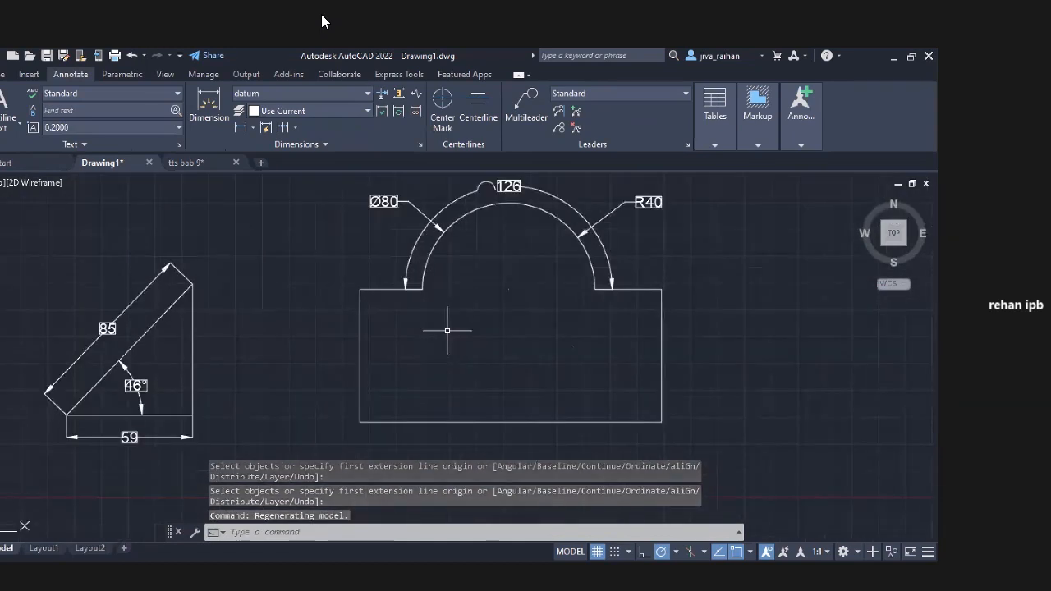